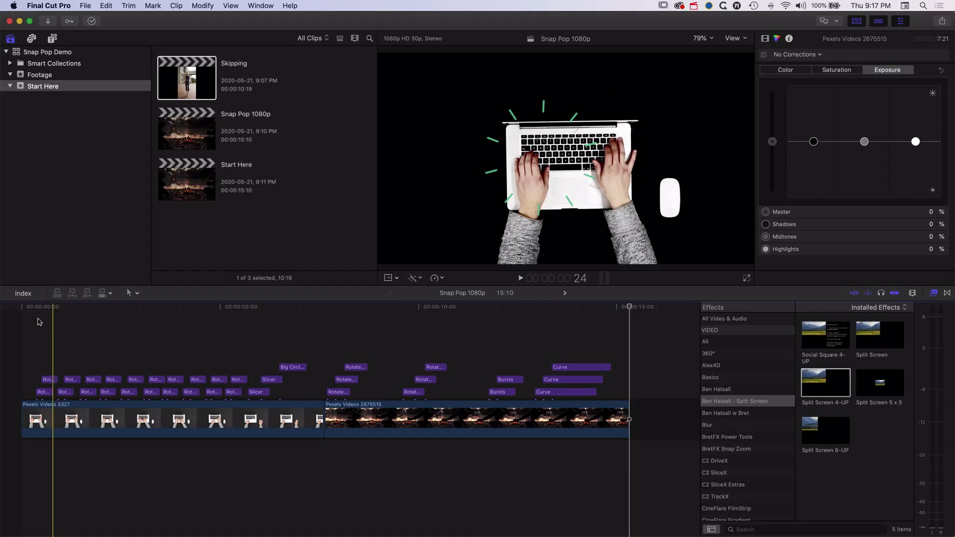
Play the finished Snap Pop 1080p project with its Rotate, Slicer, Bursts and Curve layers from the start.
{"action": "key", "text": "space"}
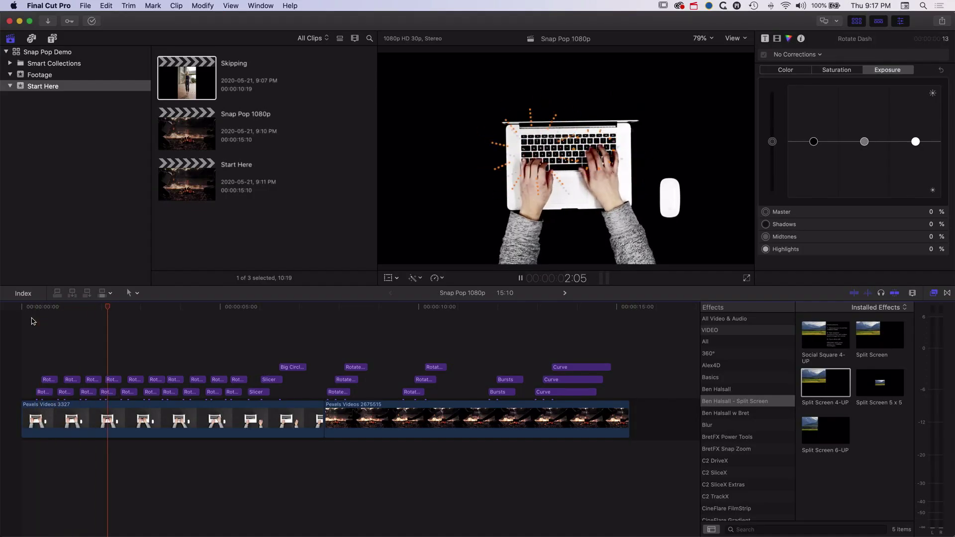
Stop playback and open the Start Here project with the two Pexels clips, playhead near the start.
{"action": "key", "text": "space"}
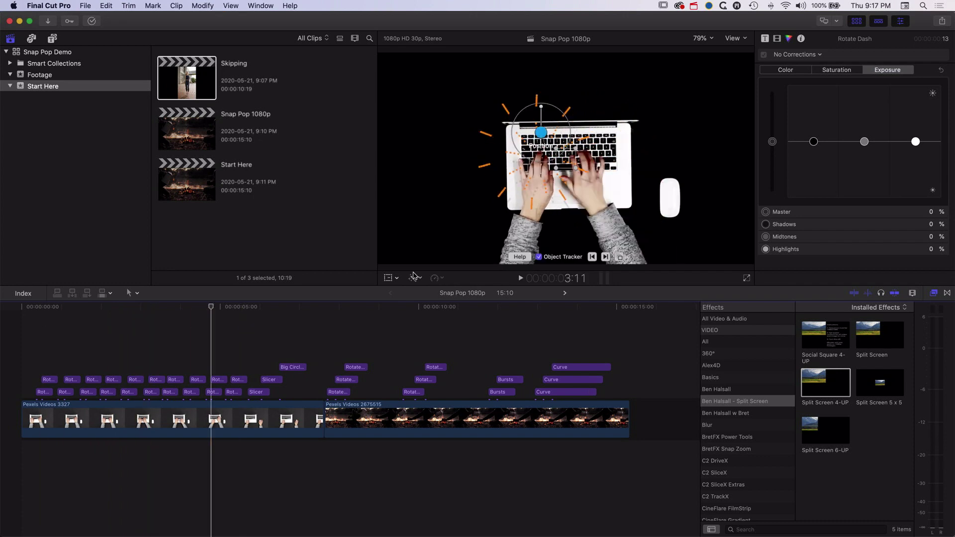
{"action": "double_click", "coordinate": [199, 194]}
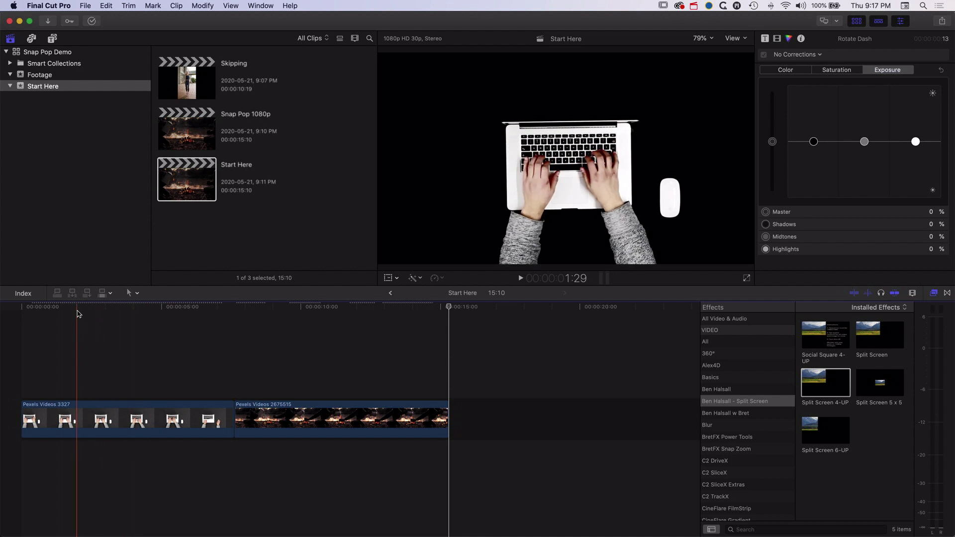
{"action": "left_click", "coordinate": [39, 308]}
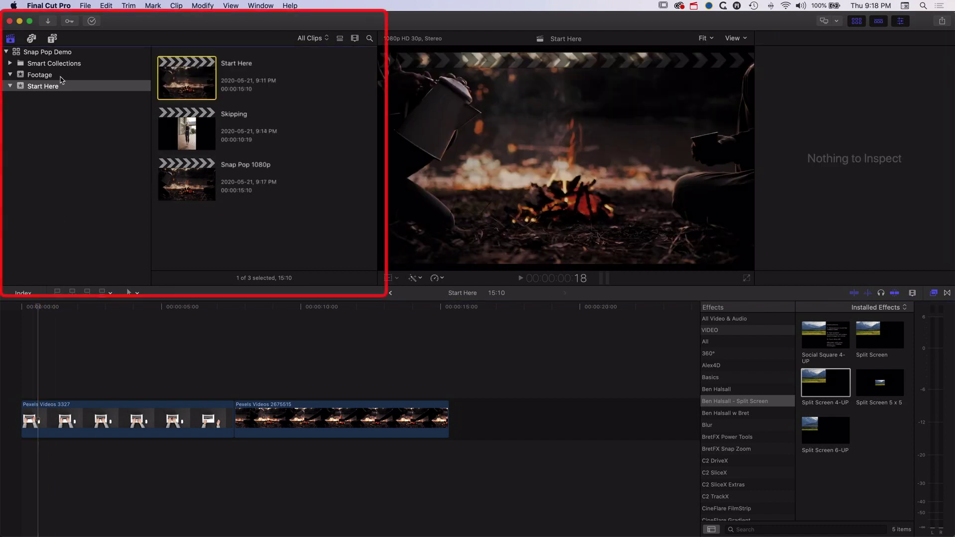
Show the Snap Pop titles in the Titles and Generators sidebar.
{"action": "left_click", "coordinate": [52, 39]}
{"action": "scroll", "coordinate": [51, 159], "scroll_direction": "down", "scroll_amount": 10}
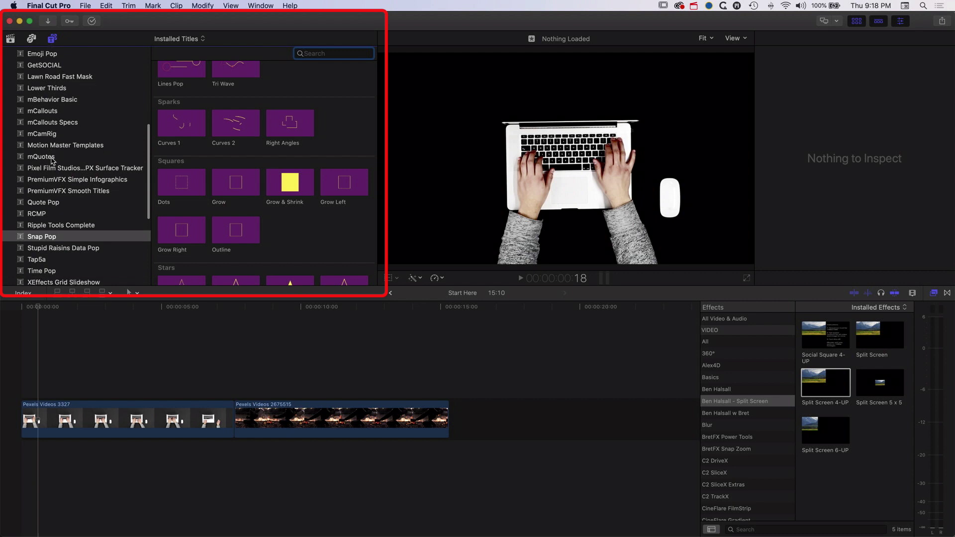
{"action": "scroll", "coordinate": [52, 159], "scroll_direction": "down", "scroll_amount": 2}
{"action": "left_click", "coordinate": [23, 207]}
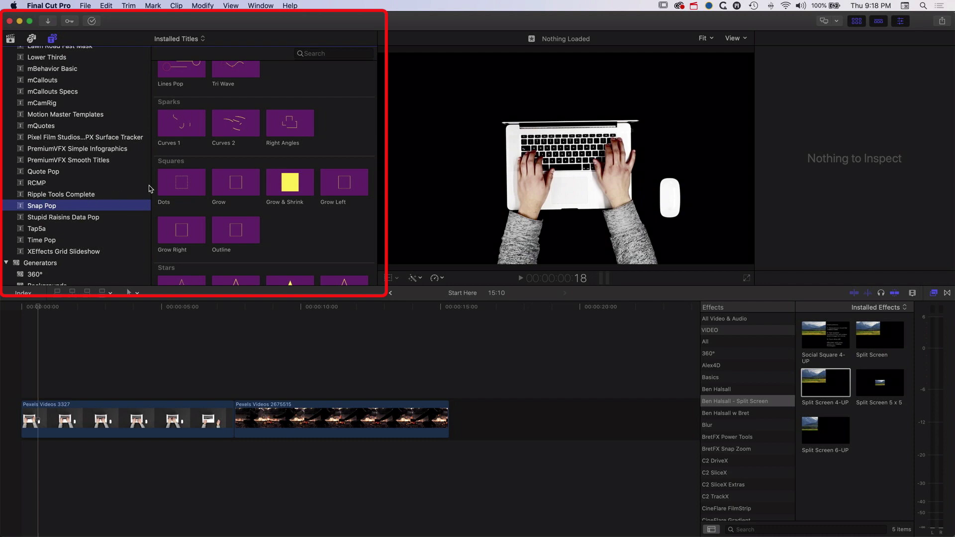
Find Rotate Dash under Bursts and place it at the timeline start above the first clip.
{"action": "scroll", "coordinate": [214, 149], "scroll_direction": "down", "scroll_amount": 15}
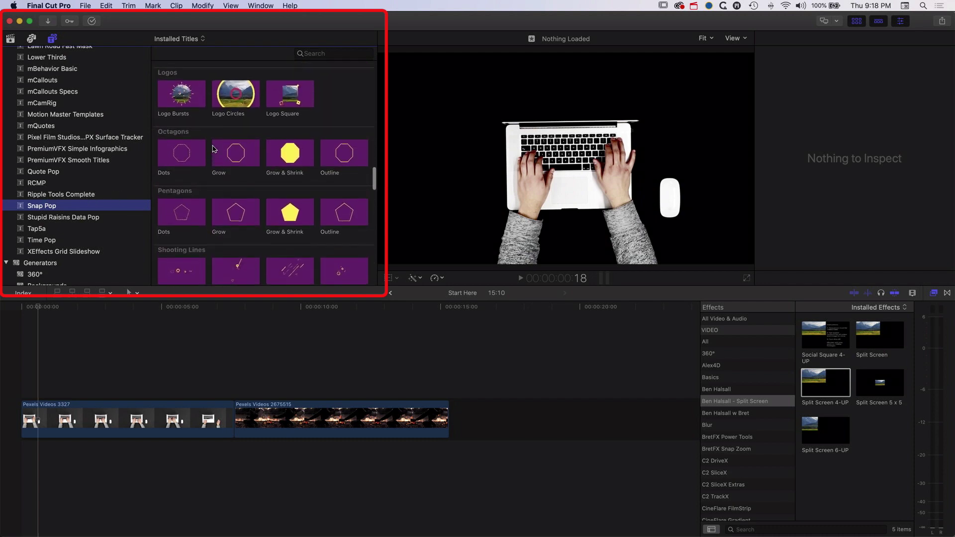
{"action": "scroll", "coordinate": [214, 148], "scroll_direction": "up", "scroll_amount": 10}
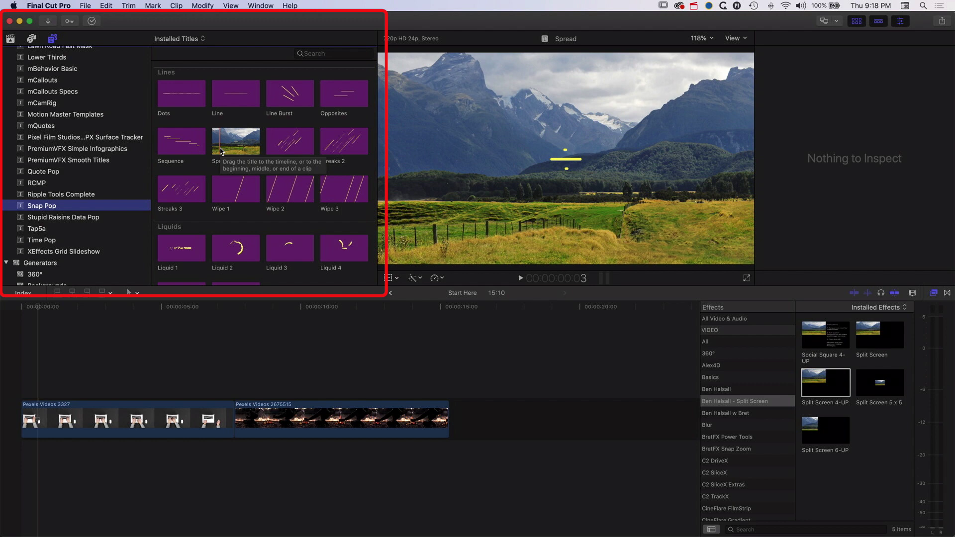
{"action": "scroll", "coordinate": [221, 151], "scroll_direction": "up", "scroll_amount": 15}
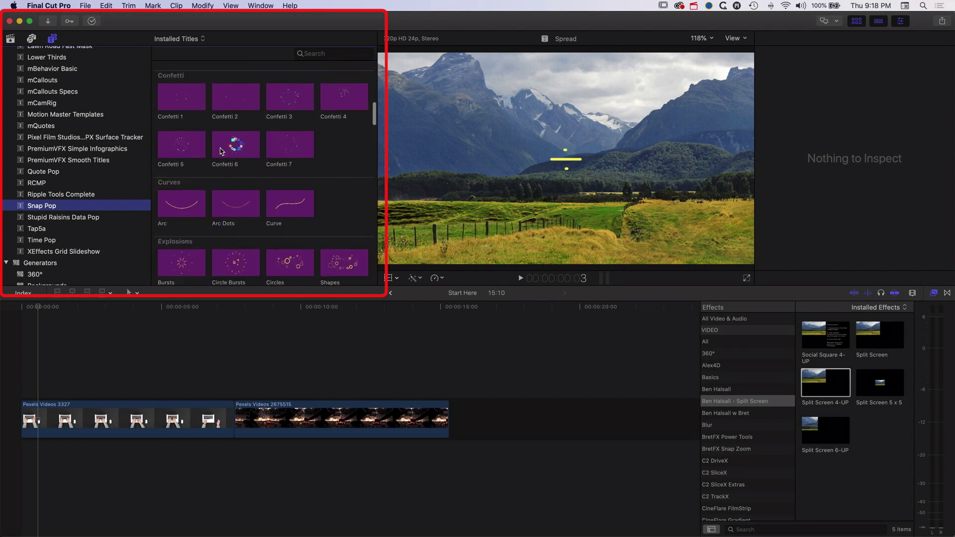
{"action": "scroll", "coordinate": [221, 151], "scroll_direction": "down", "scroll_amount": 5}
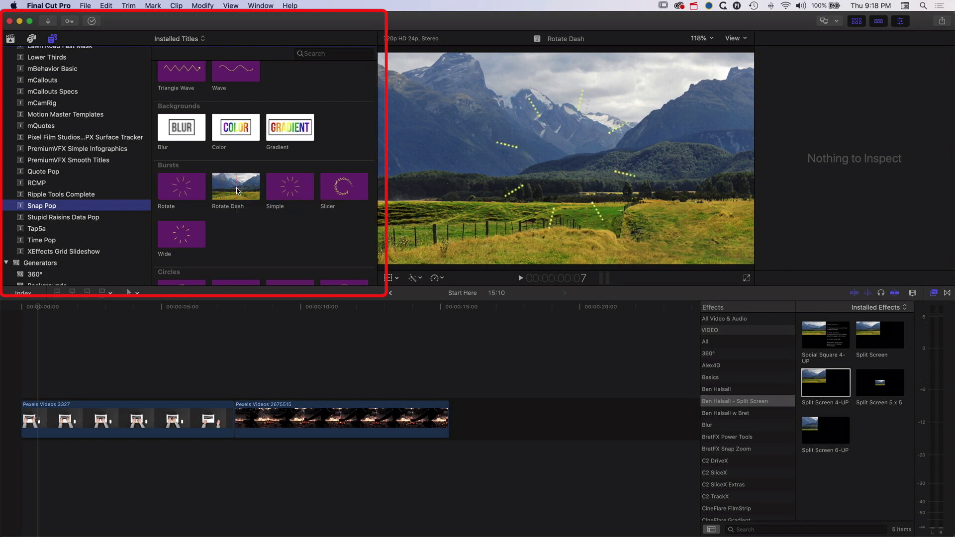
{"action": "left_click_drag", "start_coordinate": [238, 190], "coordinate": [40, 384]}
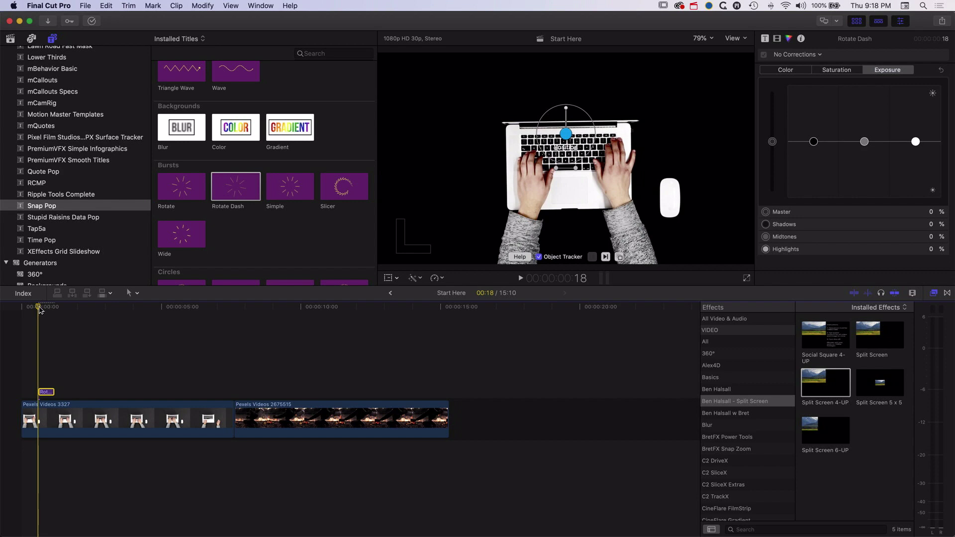
Zoom into the timeline and scrub through the Rotate Dash burst.
{"action": "key", "text": "super+equal"}
{"action": "key", "text": "super+equal"}
{"action": "key", "text": "super+equal"}
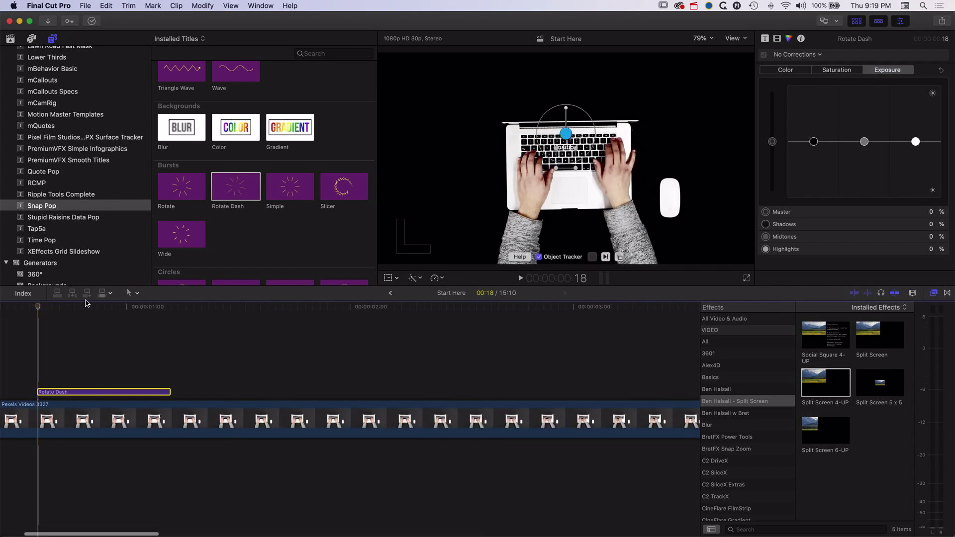
{"action": "key", "text": "super+equal"}
{"action": "left_click", "coordinate": [55, 306]}
{"action": "left_click_drag", "start_coordinate": [55, 307], "coordinate": [167, 311]}
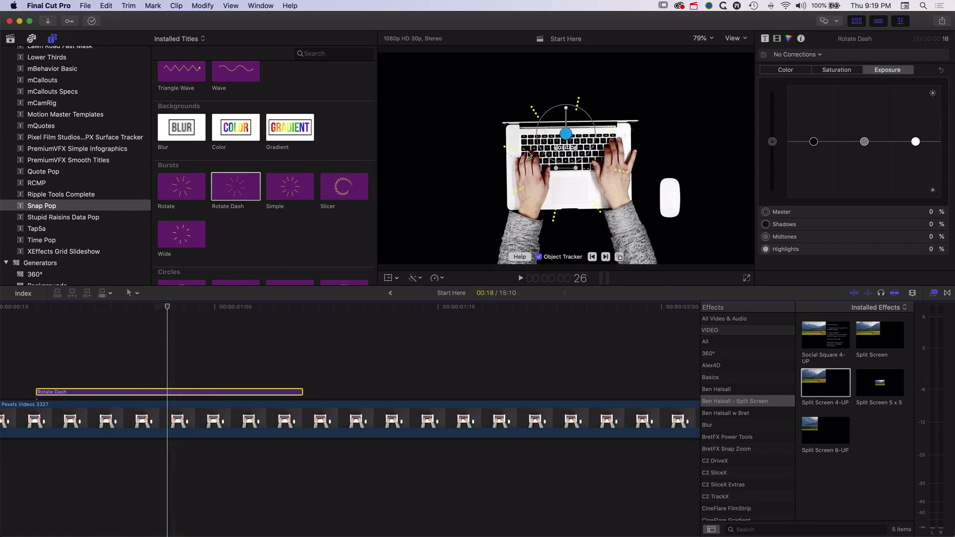
Shrink the burst's radius around the laptop keyboard and play it back from its start.
{"action": "left_click_drag", "start_coordinate": [585, 114], "coordinate": [533, 131]}
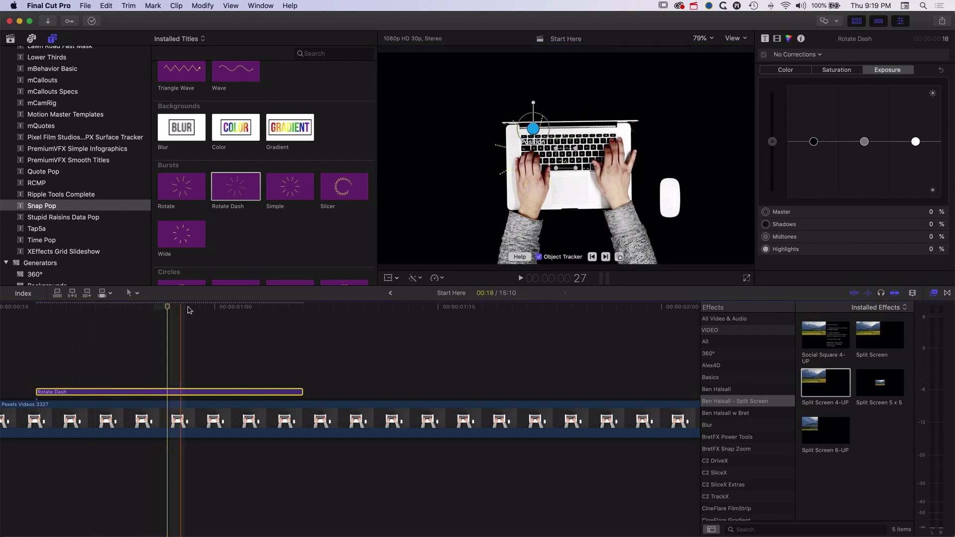
{"action": "left_click", "coordinate": [33, 308]}
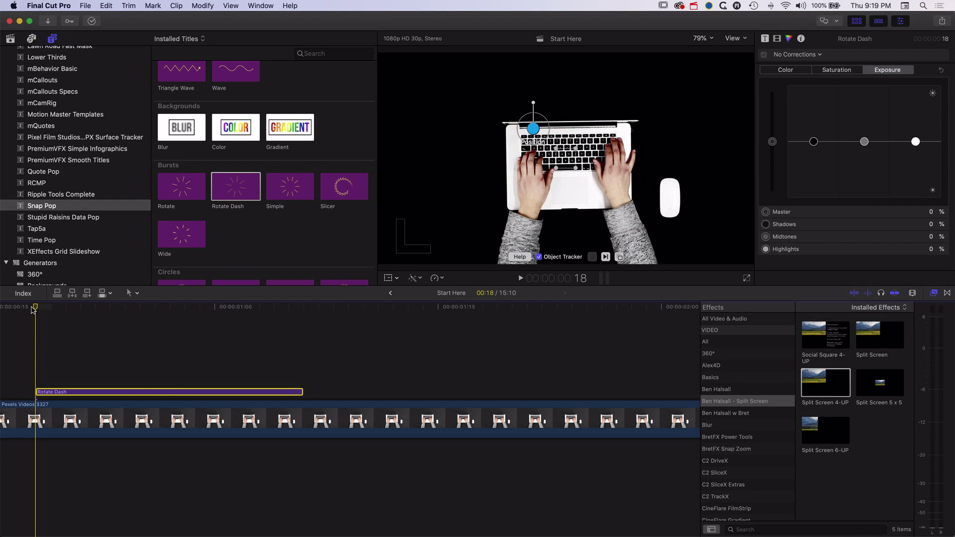
{"action": "key", "text": "space"}
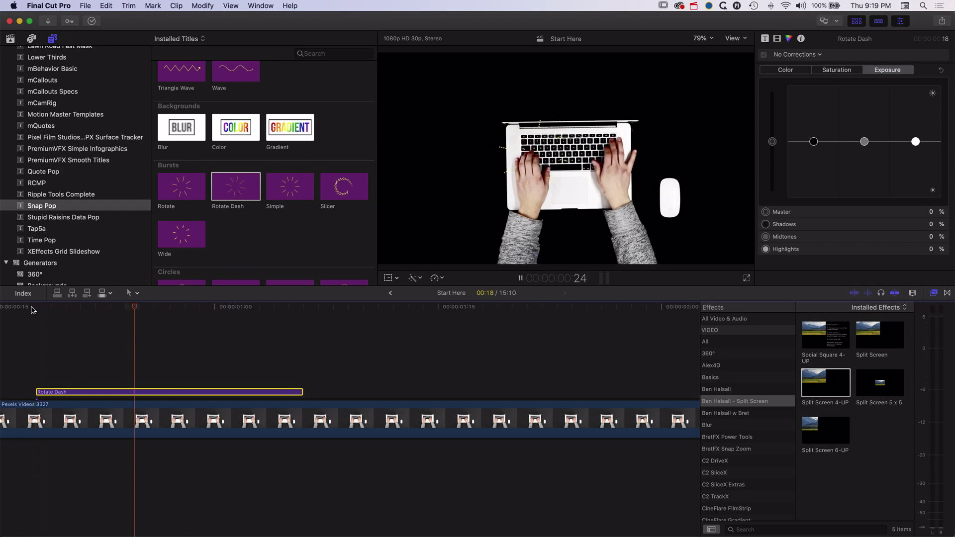
{"action": "left_click", "coordinate": [36, 309]}
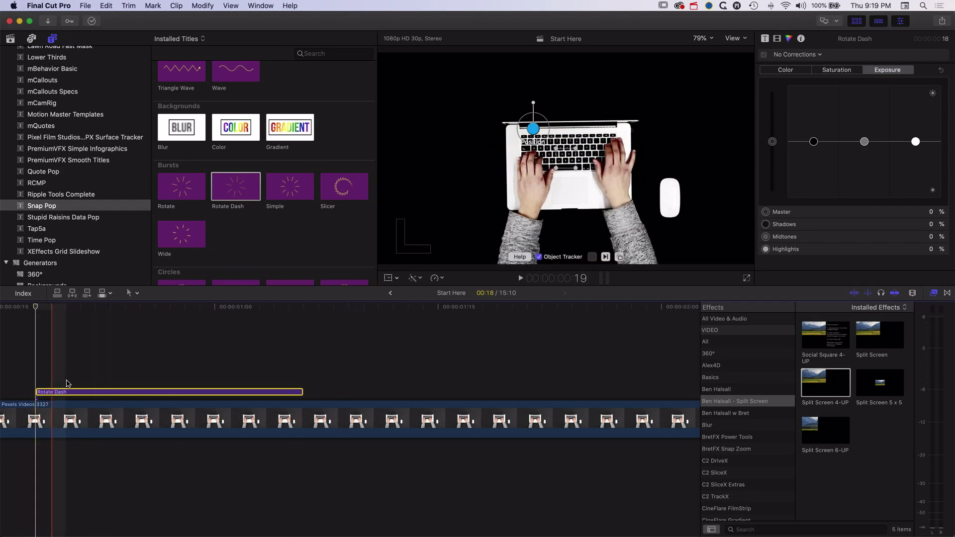
Make the Rotate Dash burst orange with width 19, 12 points and adjusted opacity.
{"action": "left_click", "coordinate": [765, 39]}
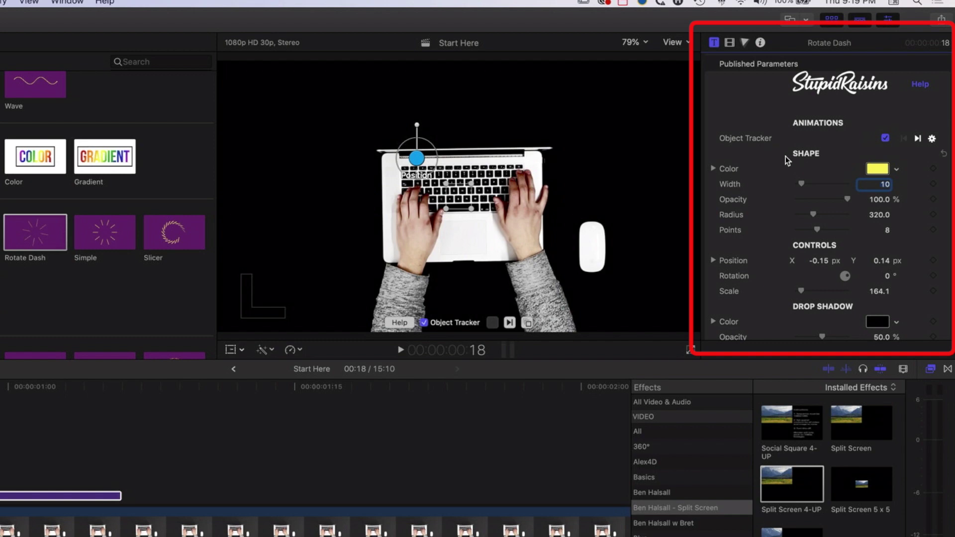
{"action": "left_click_drag", "start_coordinate": [800, 184], "coordinate": [800, 184]}
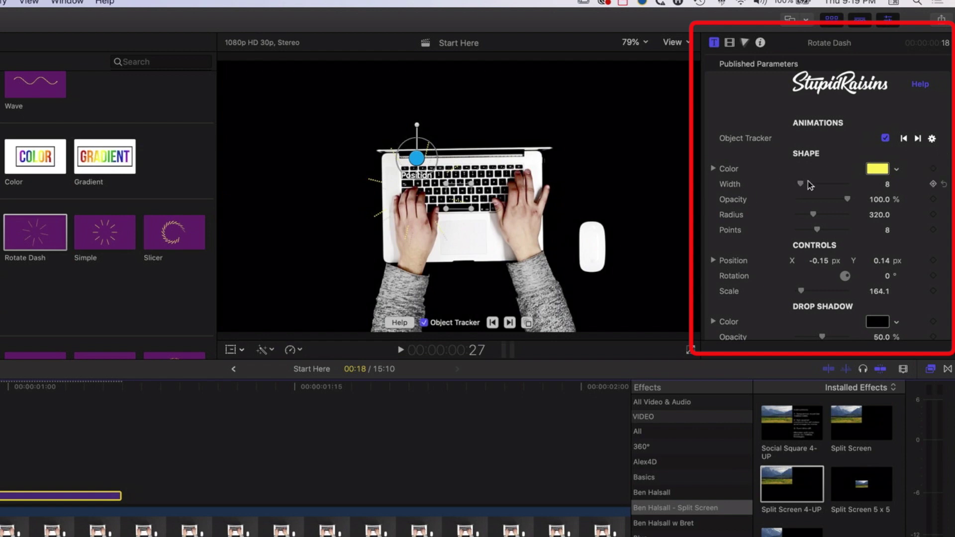
{"action": "left_click_drag", "start_coordinate": [800, 187], "coordinate": [806, 188]}
{"action": "left_click_drag", "start_coordinate": [819, 230], "coordinate": [827, 229]}
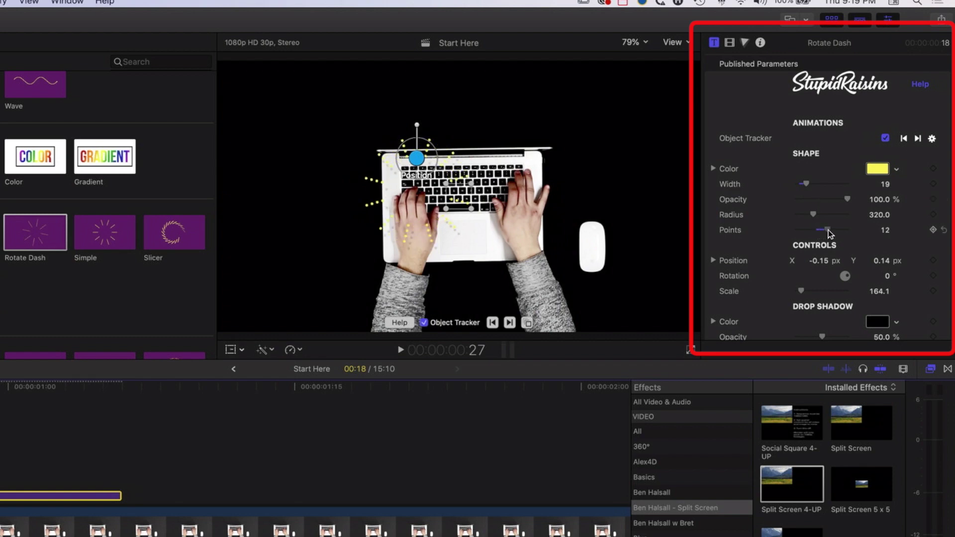
{"action": "left_click", "coordinate": [876, 169]}
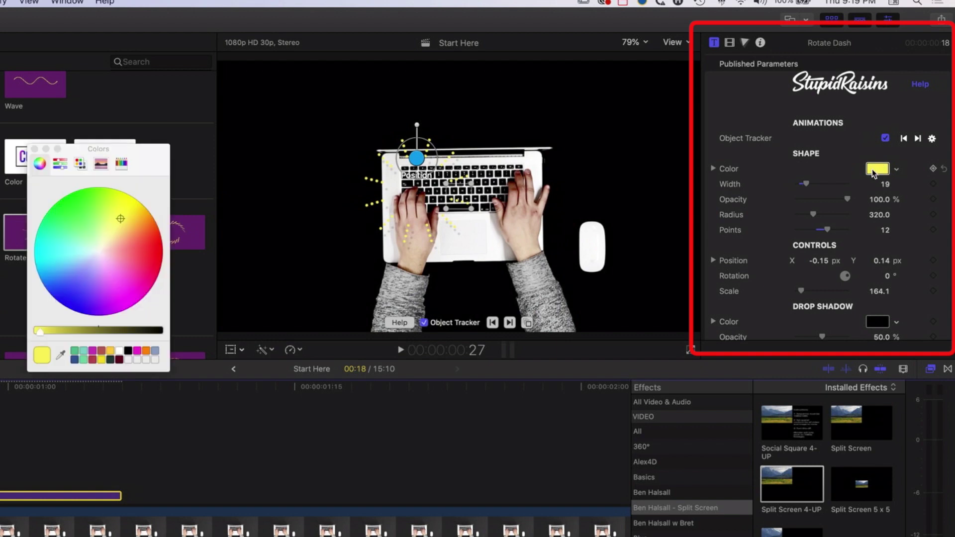
{"action": "left_click", "coordinate": [146, 351]}
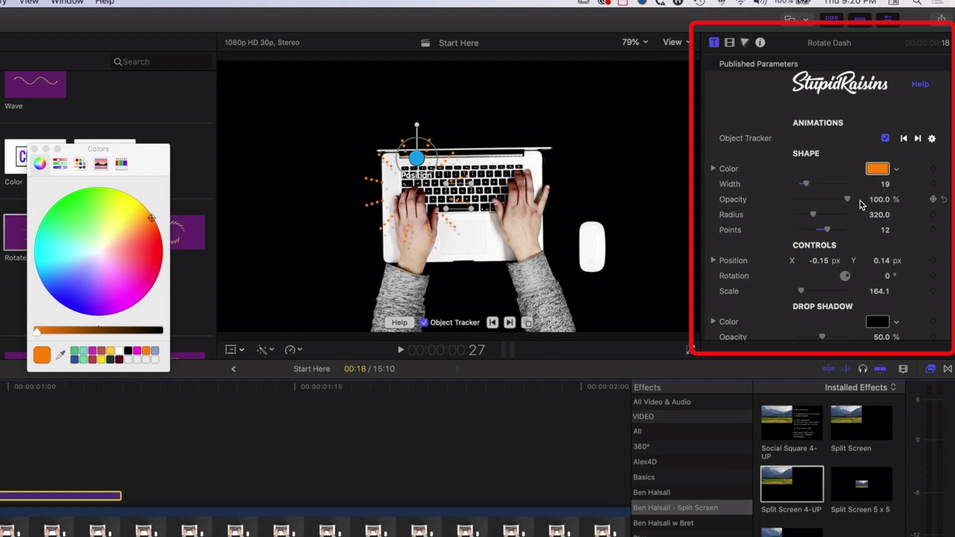
{"action": "left_click_drag", "start_coordinate": [849, 201], "coordinate": [895, 203]}
Nudge the burst's position, track it forward from the title's first frame, and play back.
{"action": "scroll", "coordinate": [779, 223], "scroll_direction": "down", "scroll_amount": 2}
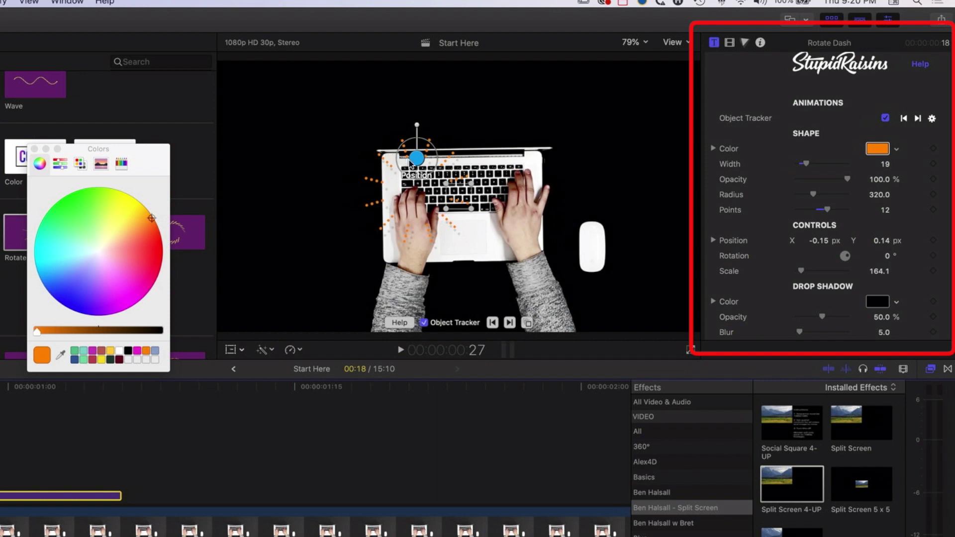
{"action": "left_click_drag", "start_coordinate": [413, 160], "coordinate": [413, 158]}
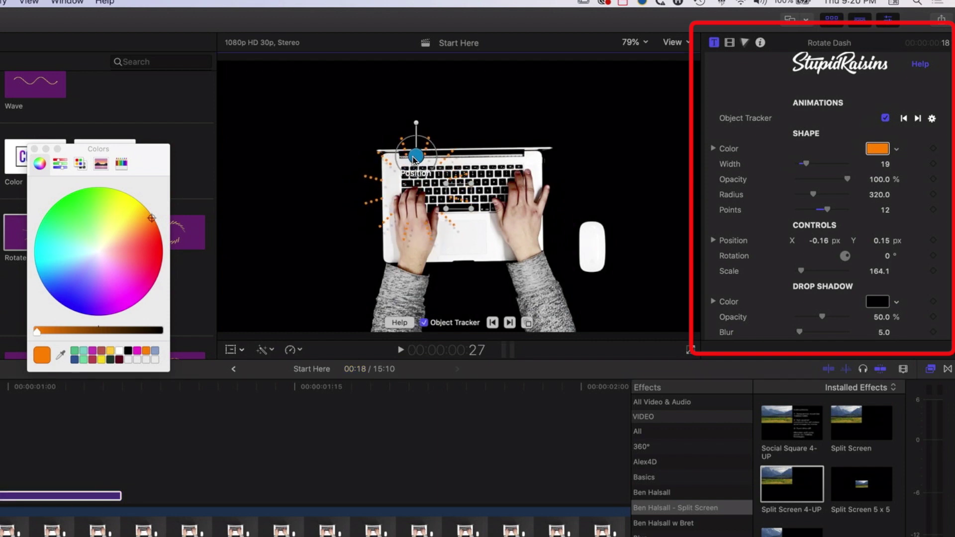
{"action": "key", "text": "Left"}
{"action": "key", "text": "Left"}
{"action": "key", "text": "Up"}
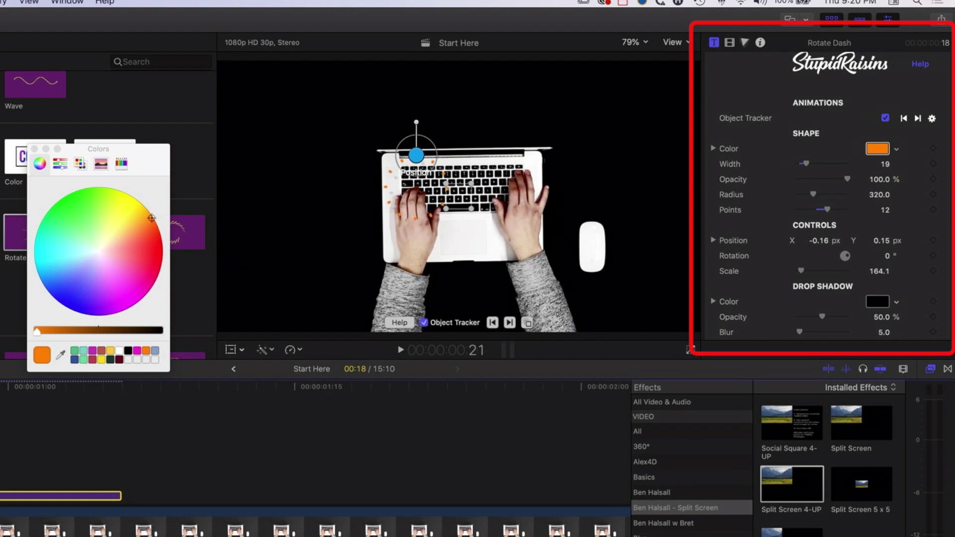
{"action": "key", "text": "Up"}
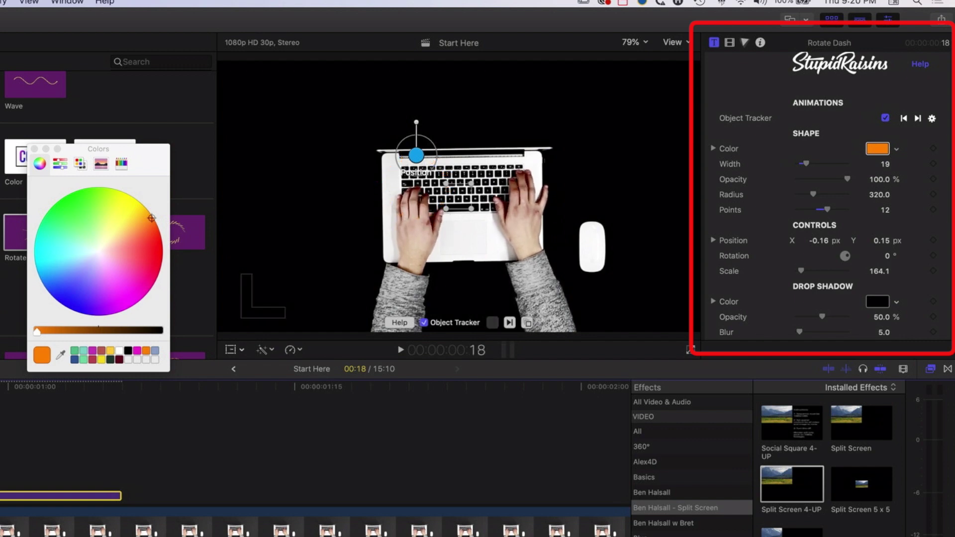
{"action": "key", "text": "space"}
{"action": "key", "text": "Up"}
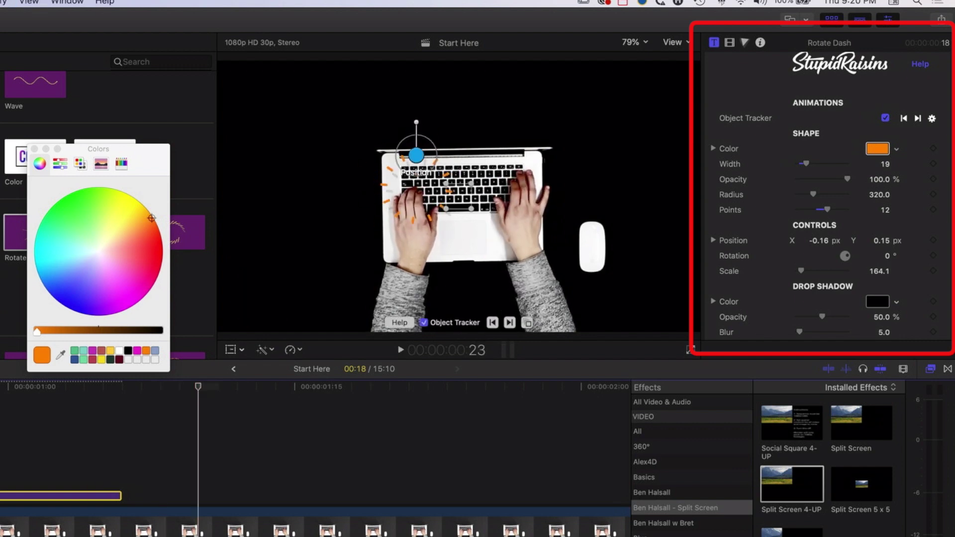
{"action": "key", "text": "Up"}
Reduce the Rotate Dash burst radius to 188 and preview it.
{"action": "left_click", "coordinate": [52, 343]}
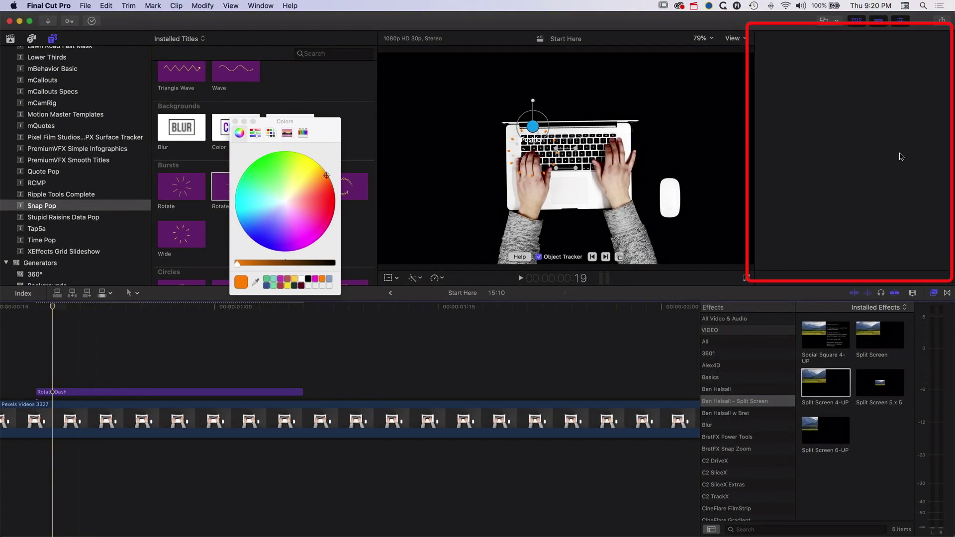
{"action": "left_click", "coordinate": [103, 391]}
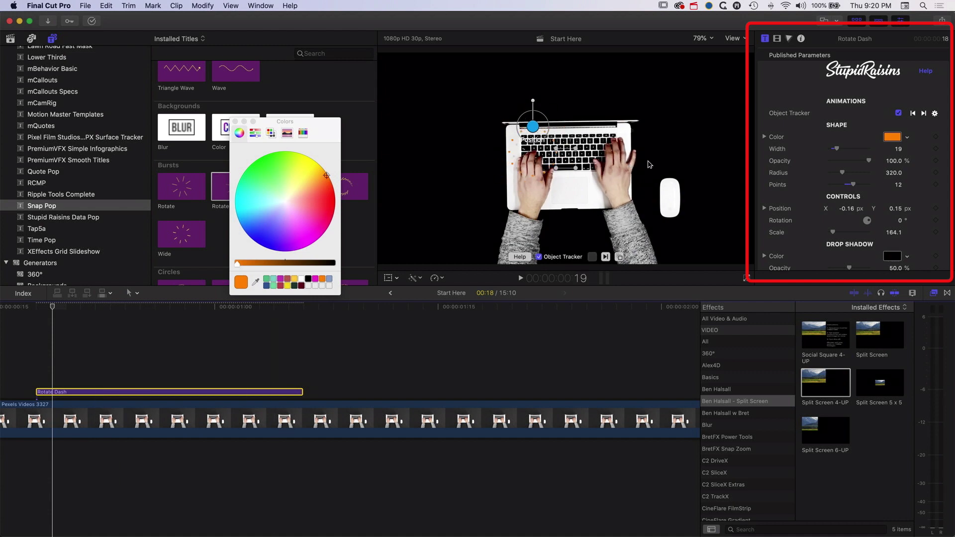
{"action": "left_click_drag", "start_coordinate": [842, 175], "coordinate": [842, 175]}
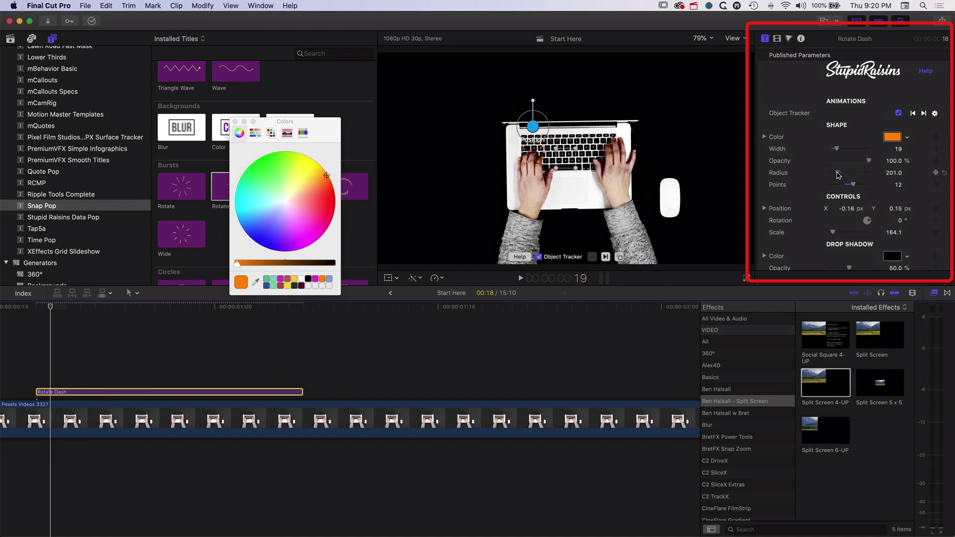
{"action": "left_click_drag", "start_coordinate": [839, 175], "coordinate": [837, 175]}
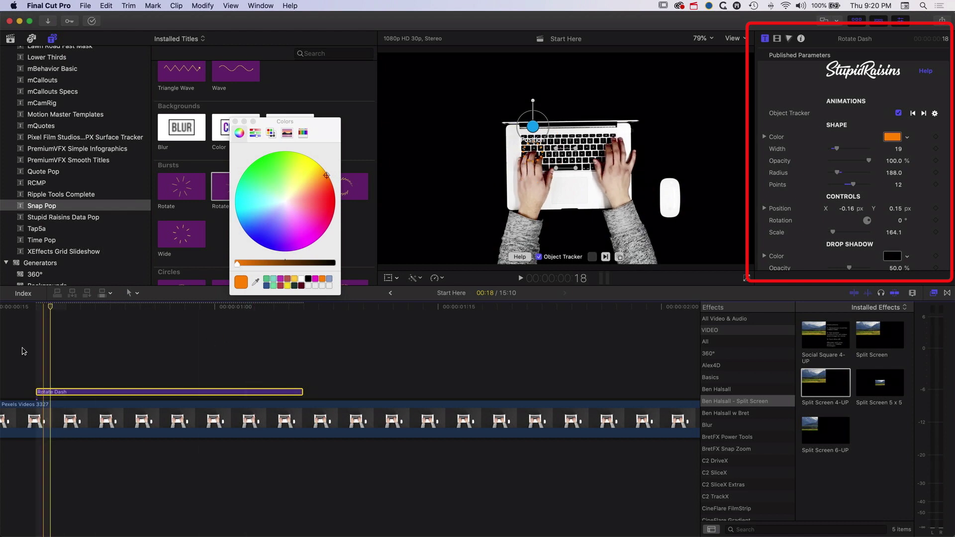
{"action": "key", "text": "space"}
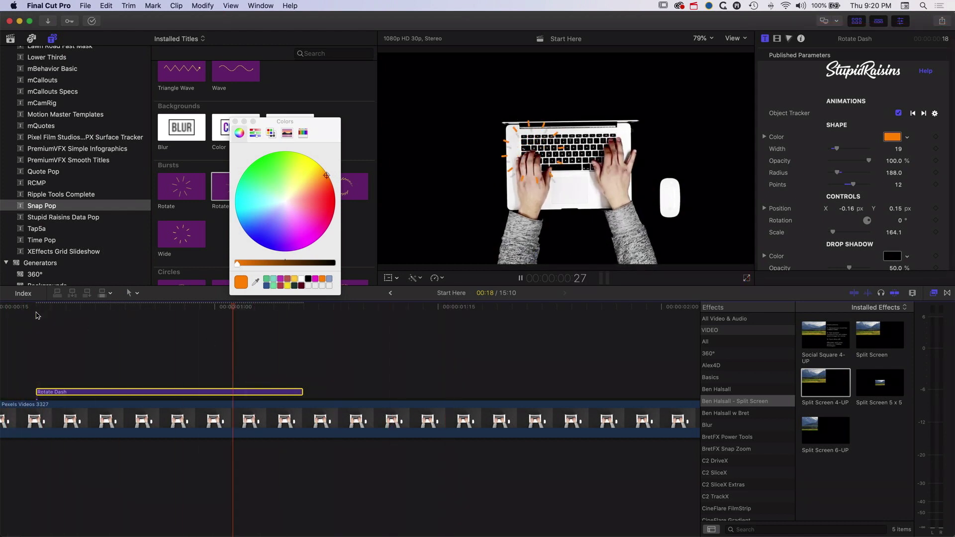
{"action": "key", "text": "space"}
Raise the burst's scale to 192.3 and duplicate the clip one lane up and later.
{"action": "left_click", "coordinate": [85, 306]}
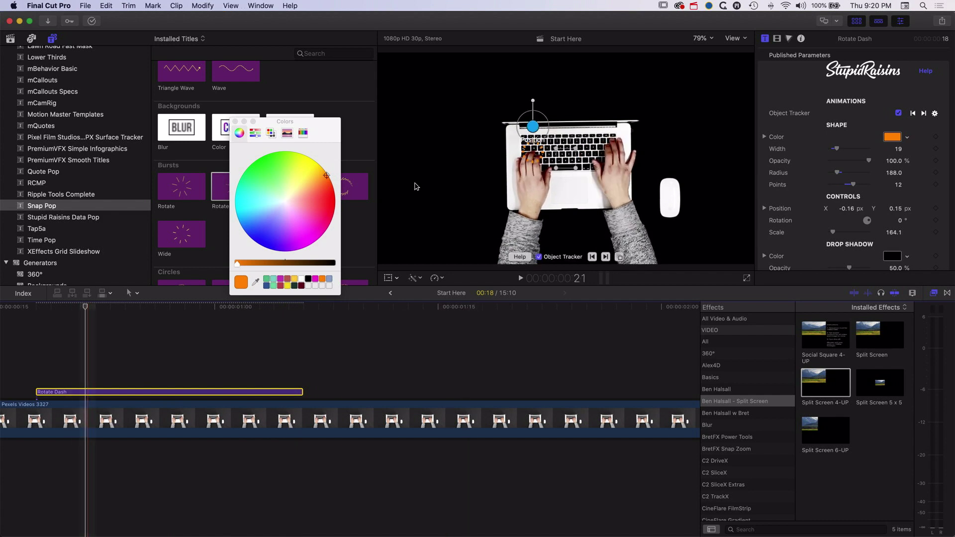
{"action": "left_click_drag", "start_coordinate": [548, 127], "coordinate": [553, 129]}
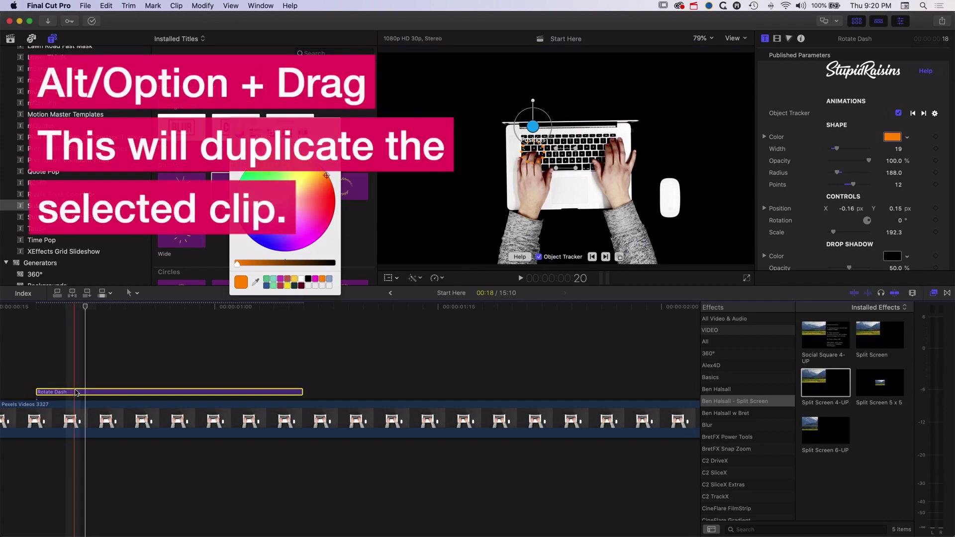
{"action": "left_click_drag", "start_coordinate": [76, 394], "coordinate": [159, 380]}
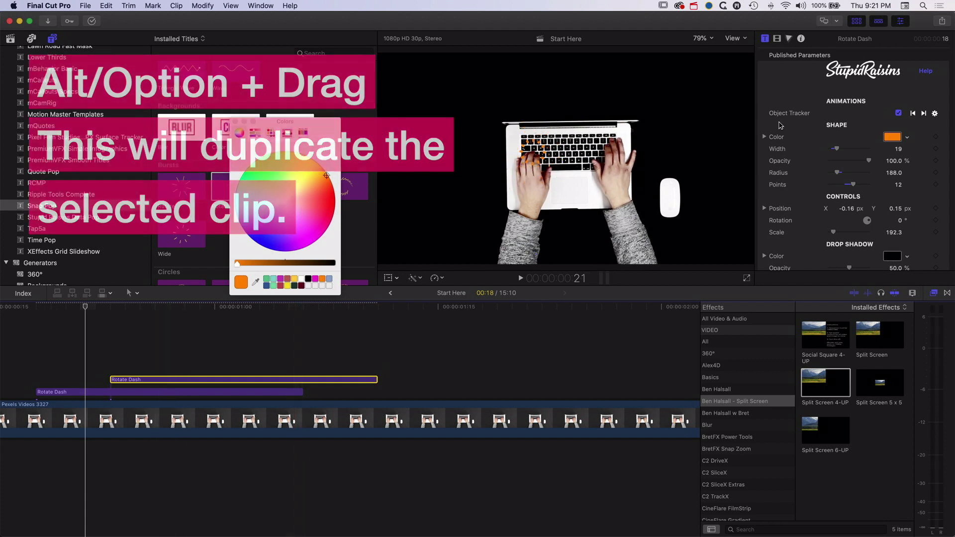
{"action": "left_click", "coordinate": [281, 279]}
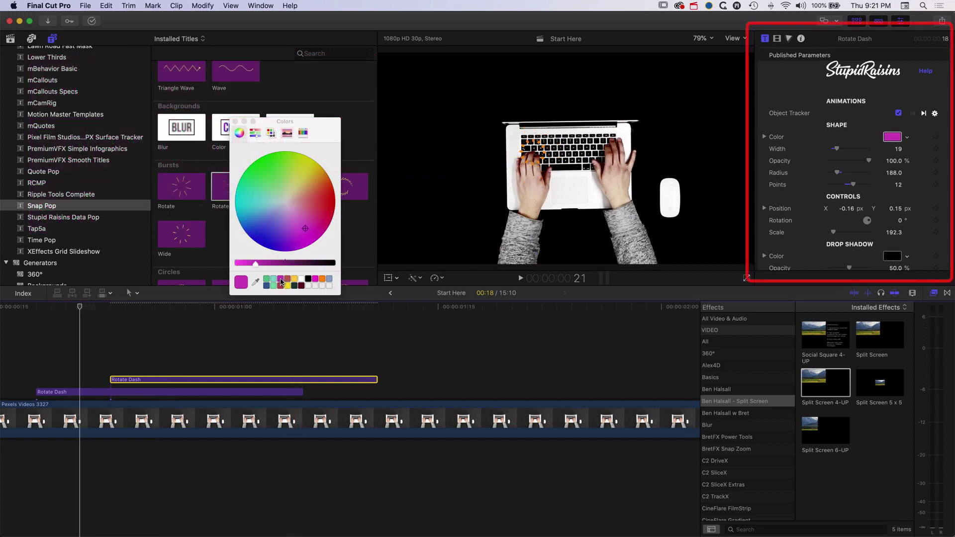
Shift the purple duplicate up-right over the keyboard, preview both bursts, and add another Rotate Dash copy.
{"action": "left_click", "coordinate": [236, 122]}
{"action": "left_click_drag", "start_coordinate": [147, 307], "coordinate": [194, 307]}
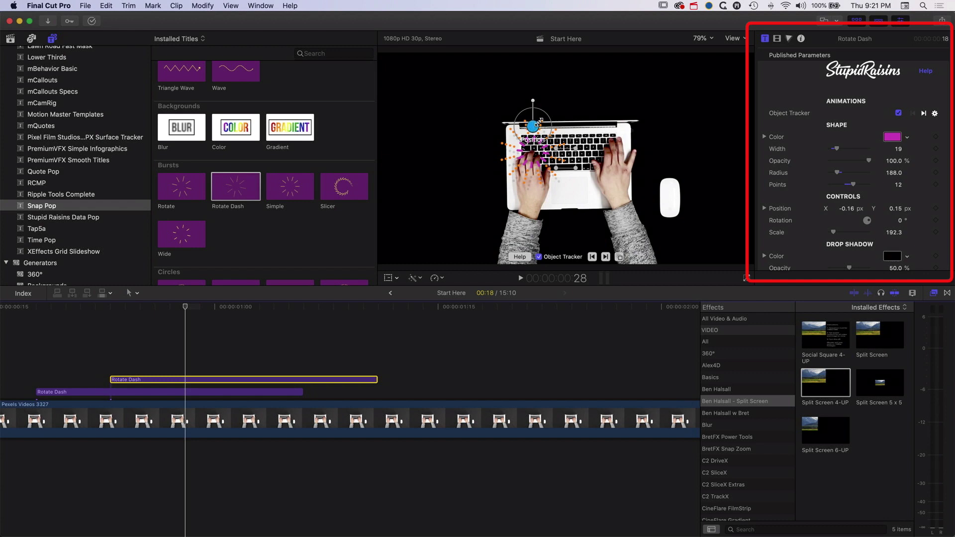
{"action": "left_click_drag", "start_coordinate": [532, 130], "coordinate": [596, 116]}
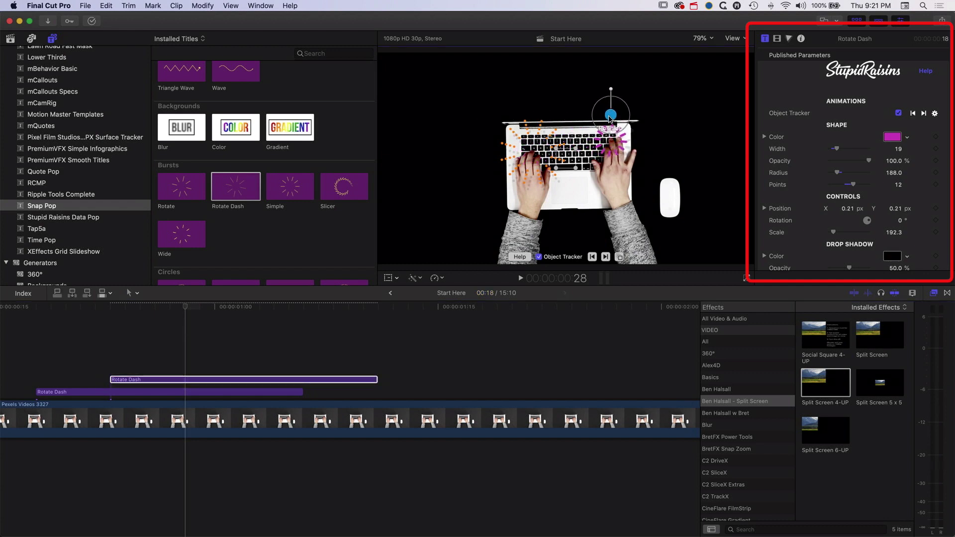
{"action": "key", "text": "space"}
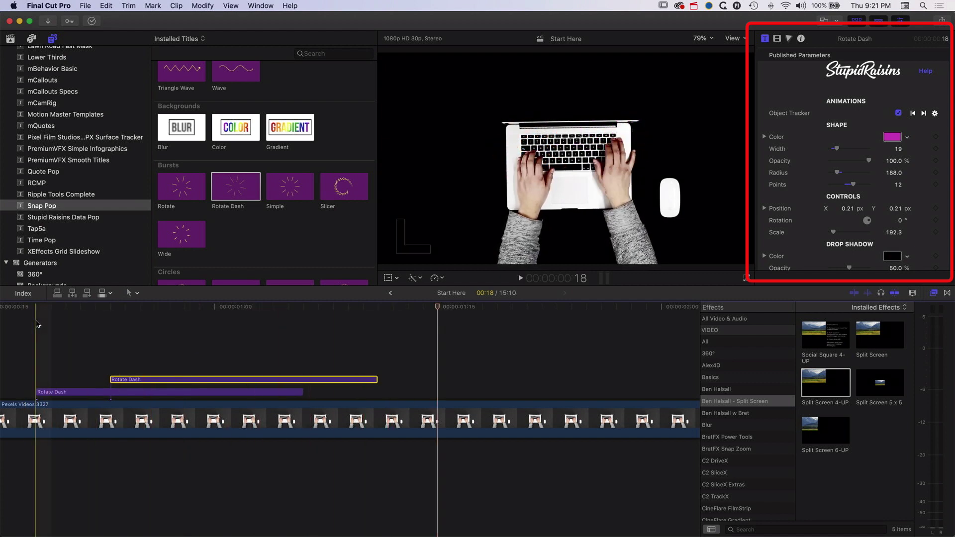
{"action": "left_click", "coordinate": [227, 307]}
{"action": "left_click_drag", "start_coordinate": [227, 307], "coordinate": [420, 312]}
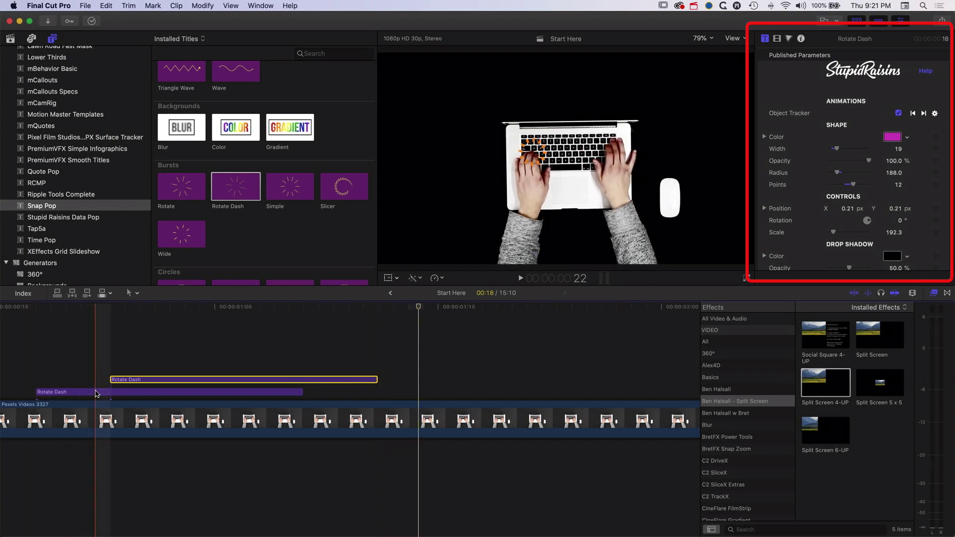
{"action": "left_click_drag", "start_coordinate": [97, 394], "coordinate": [340, 350]}
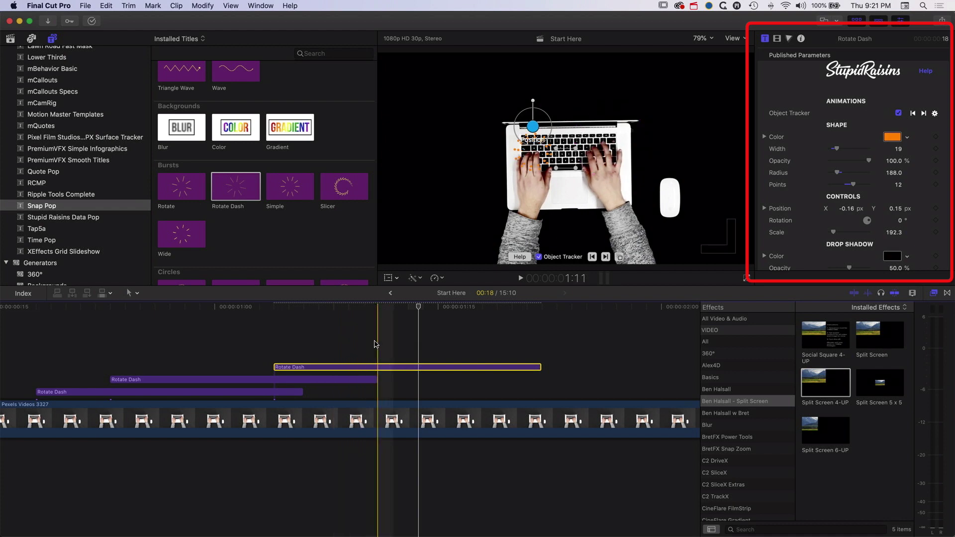
Add a fourth Rotate Dash copy higher and later, move it to 0.08, 0.16, and play back.
{"action": "left_click", "coordinate": [437, 345]}
{"action": "left_click_drag", "start_coordinate": [230, 383], "coordinate": [509, 345]}
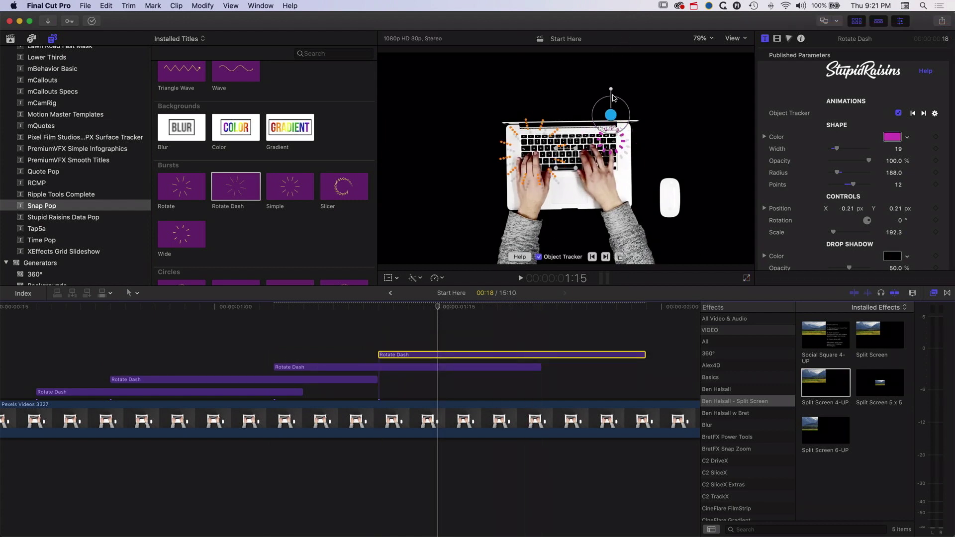
{"action": "left_click_drag", "start_coordinate": [612, 115], "coordinate": [590, 127]}
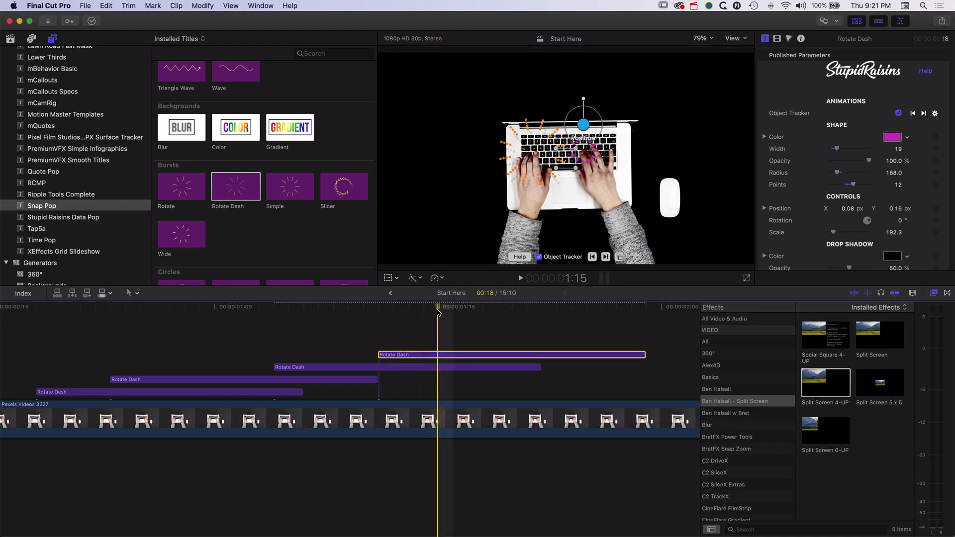
{"action": "left_click", "coordinate": [26, 317]}
{"action": "key", "text": "space"}
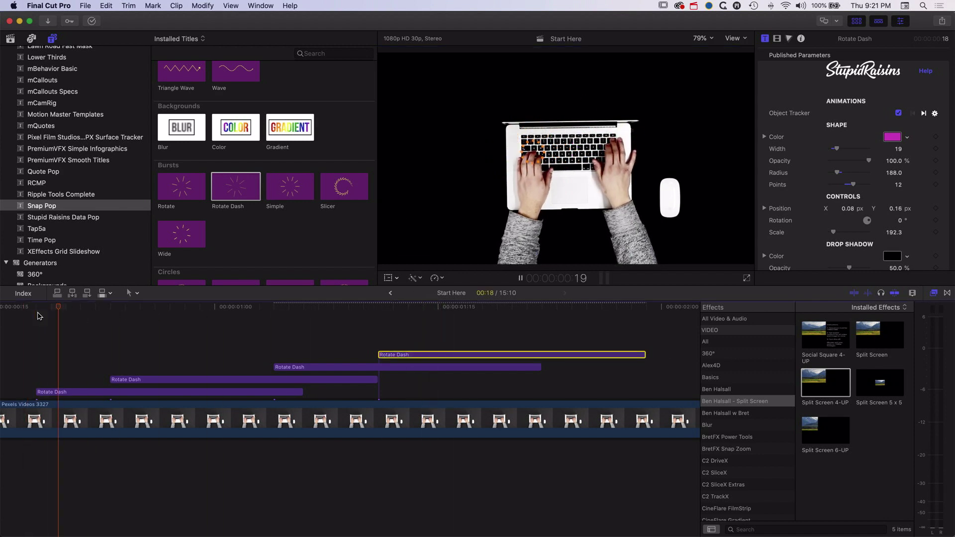
{"action": "key", "text": "space"}
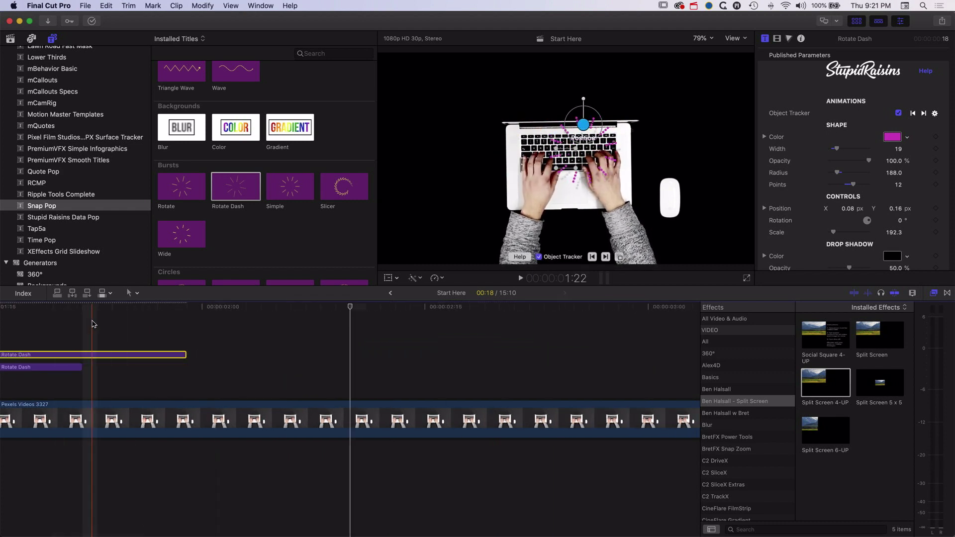
{"action": "key", "text": "super+minus"}
{"action": "key", "text": "super+minus"}
{"action": "key", "text": "super+minus"}
{"action": "left_click", "coordinate": [28, 311]}
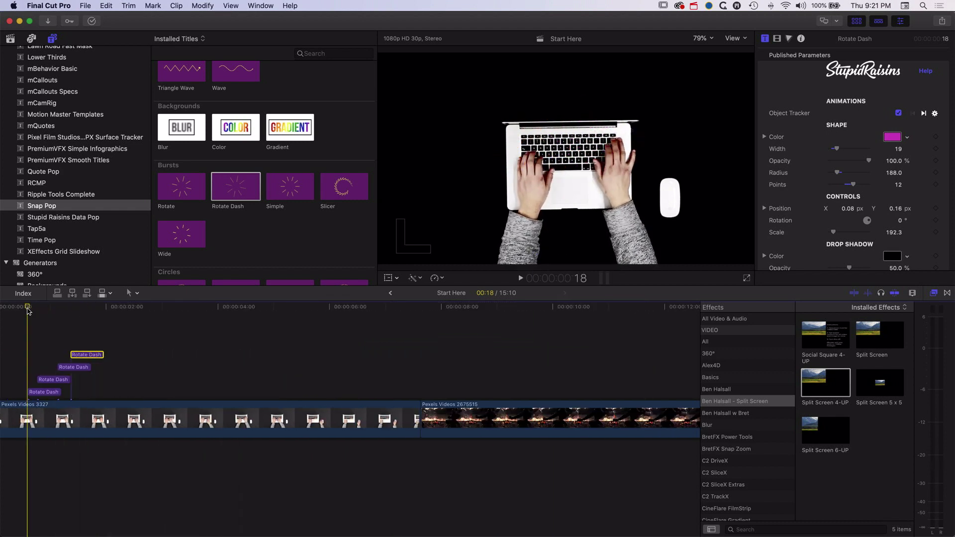
{"action": "key", "text": "space"}
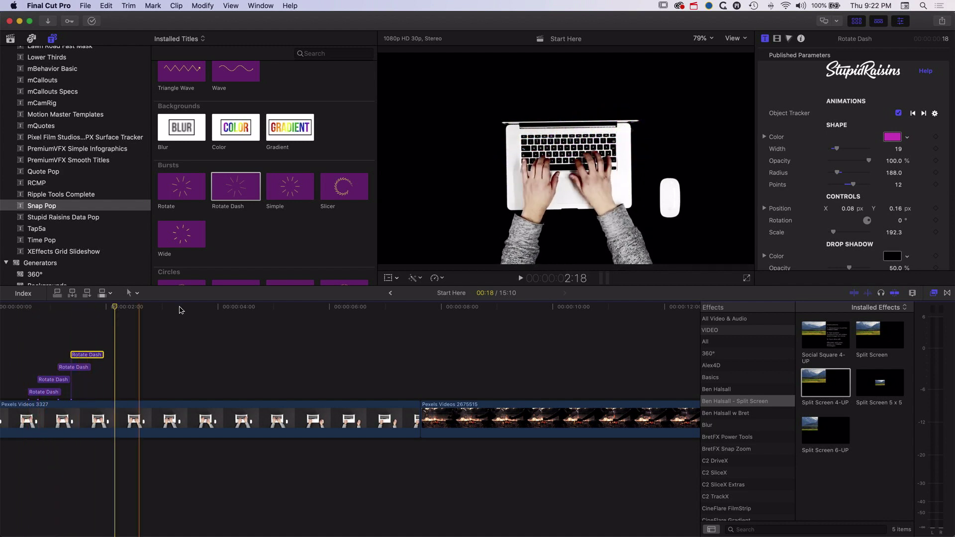
{"action": "left_click", "coordinate": [324, 313]}
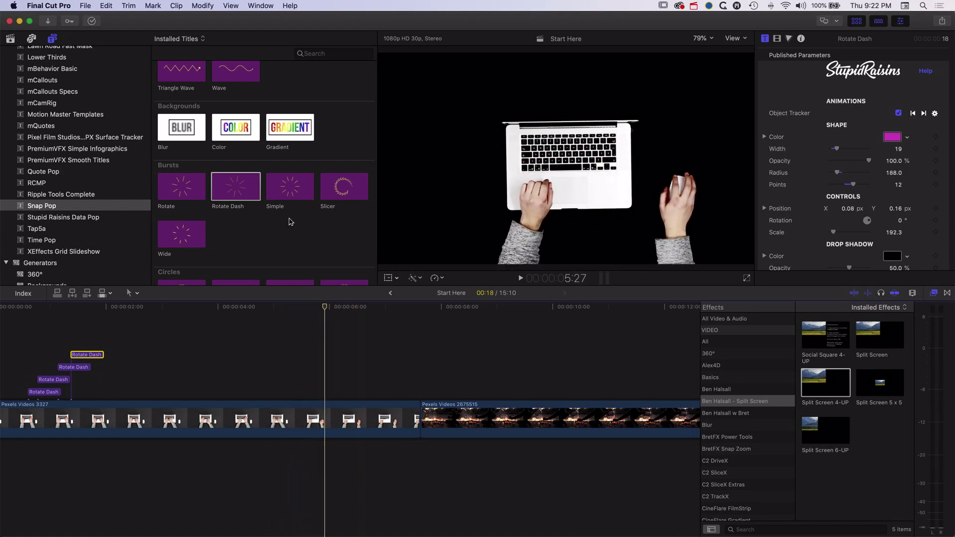
{"action": "scroll", "coordinate": [291, 221], "scroll_direction": "down", "scroll_amount": 2}
{"action": "left_click", "coordinate": [341, 182]}
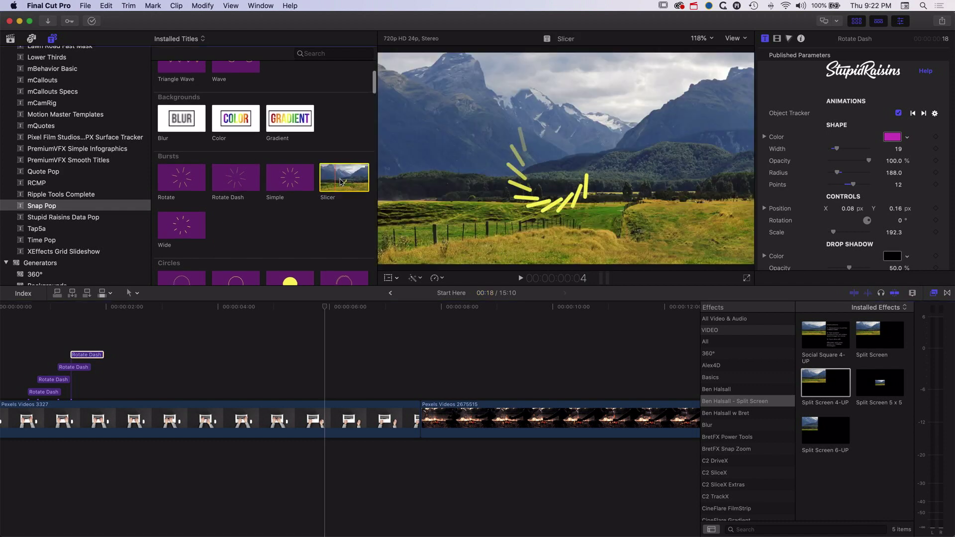
Place the Slicer burst above the laptop clip near 5:23 and extend its end.
{"action": "left_click_drag", "start_coordinate": [336, 180], "coordinate": [318, 371]}
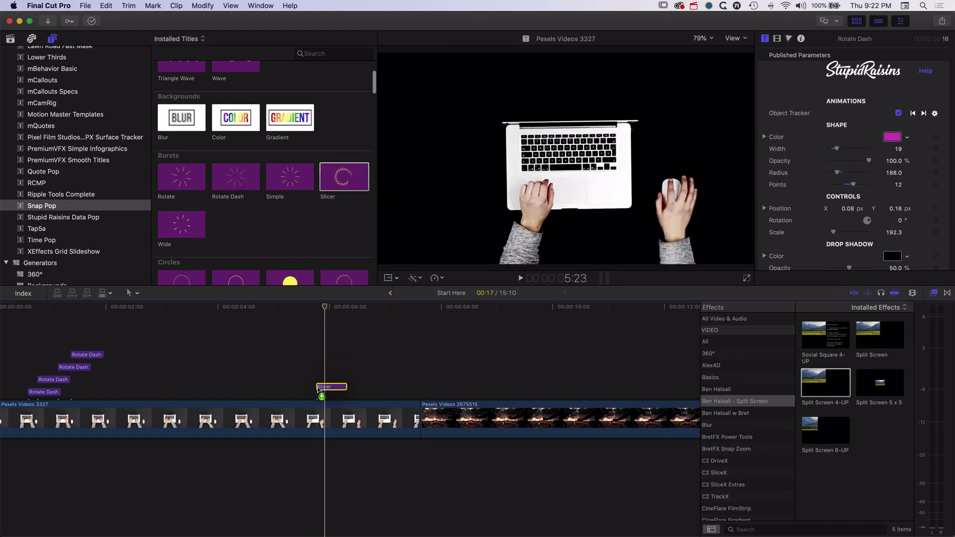
{"action": "left_click_drag", "start_coordinate": [326, 313], "coordinate": [351, 324]}
{"action": "left_click_drag", "start_coordinate": [347, 392], "coordinate": [378, 392]}
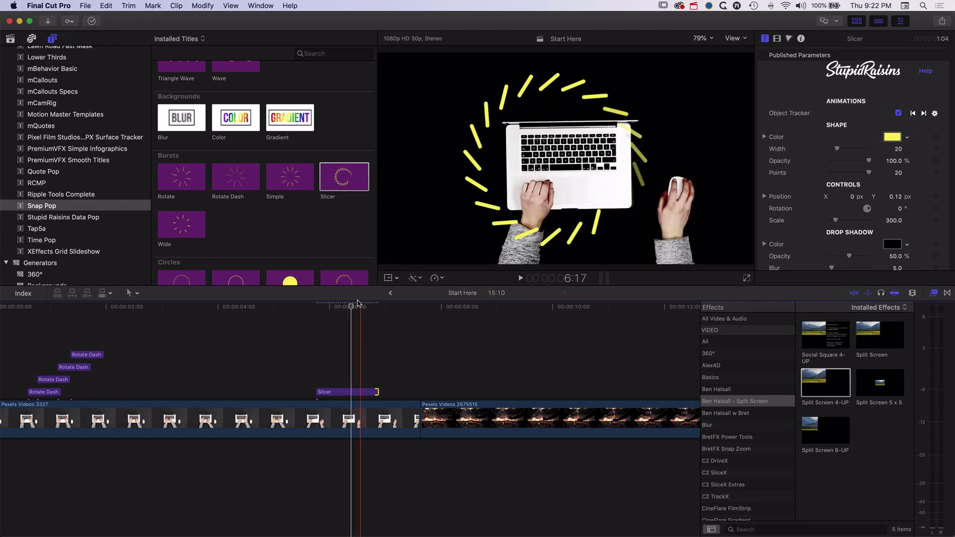
{"action": "left_click", "coordinate": [318, 309]}
Move the Slicer burst onto the hand holding the mouse.
{"action": "key", "text": "space"}
{"action": "left_click_drag", "start_coordinate": [324, 309], "coordinate": [348, 369]}
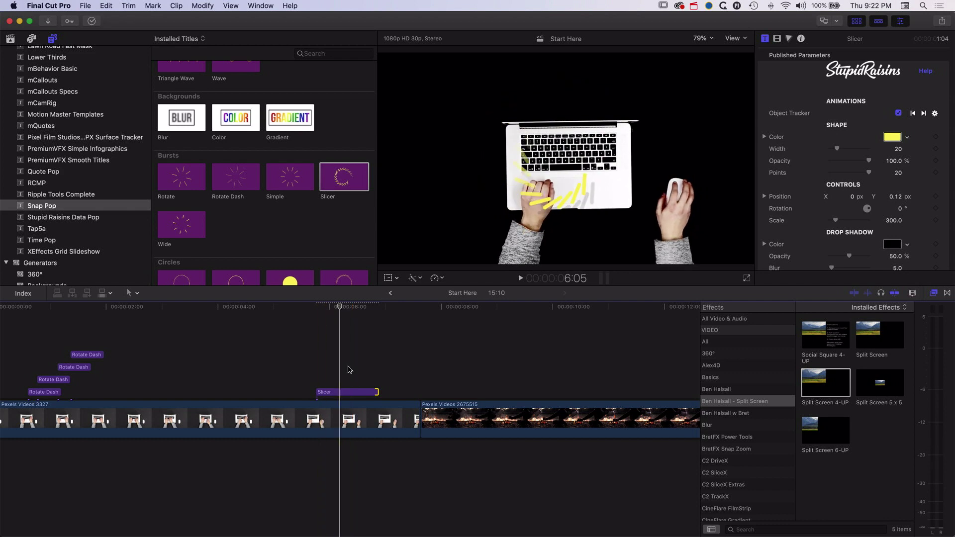
{"action": "left_click", "coordinate": [348, 392]}
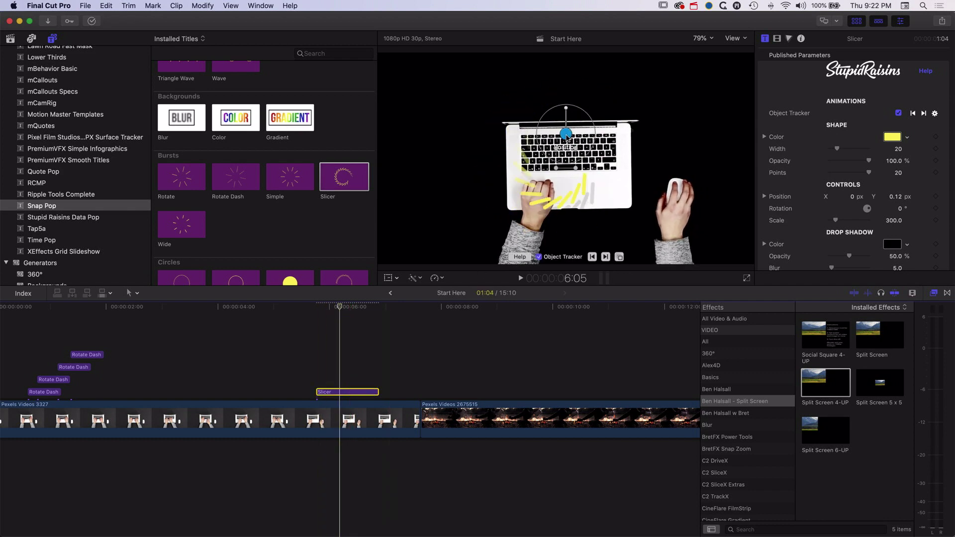
{"action": "mouse_move", "coordinate": [567, 134]}
{"action": "left_mouse_down"}
{"action": "mouse_move", "coordinate": [672, 127]}
{"action": "mouse_move", "coordinate": [565, 116]}
{"action": "left_mouse_up"}
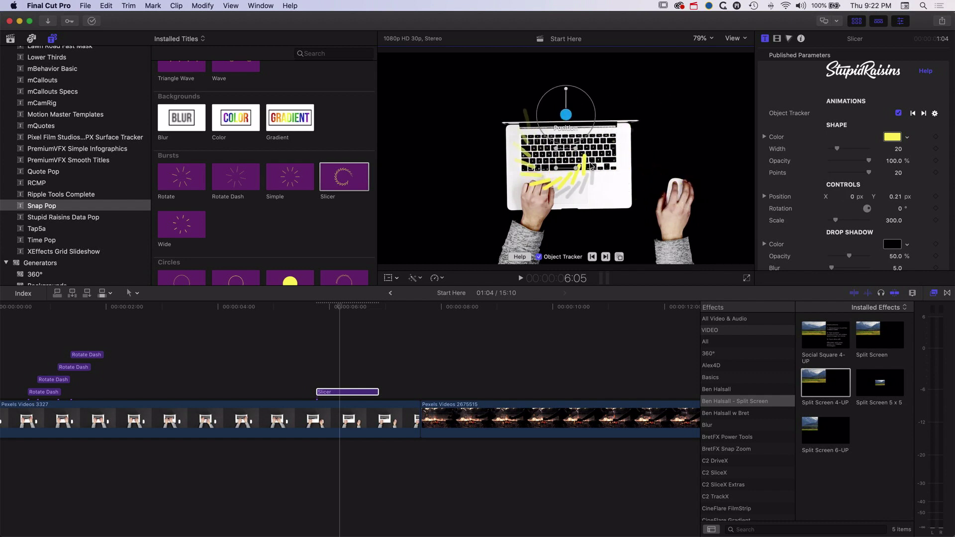
Set the Object Tracker target centred on the hand over the mouse.
{"action": "left_click_drag", "start_coordinate": [566, 157], "coordinate": [675, 180]}
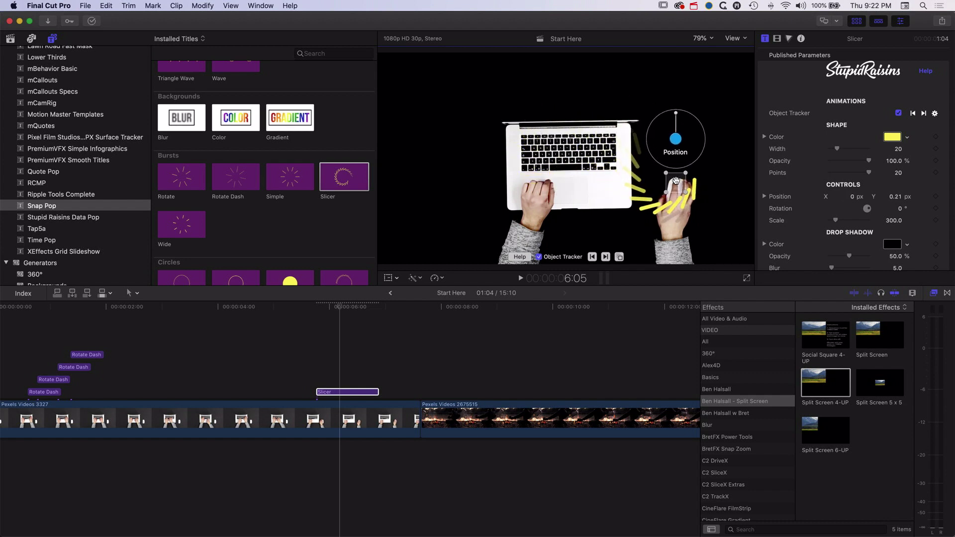
{"action": "left_click_drag", "start_coordinate": [340, 306], "coordinate": [318, 308]}
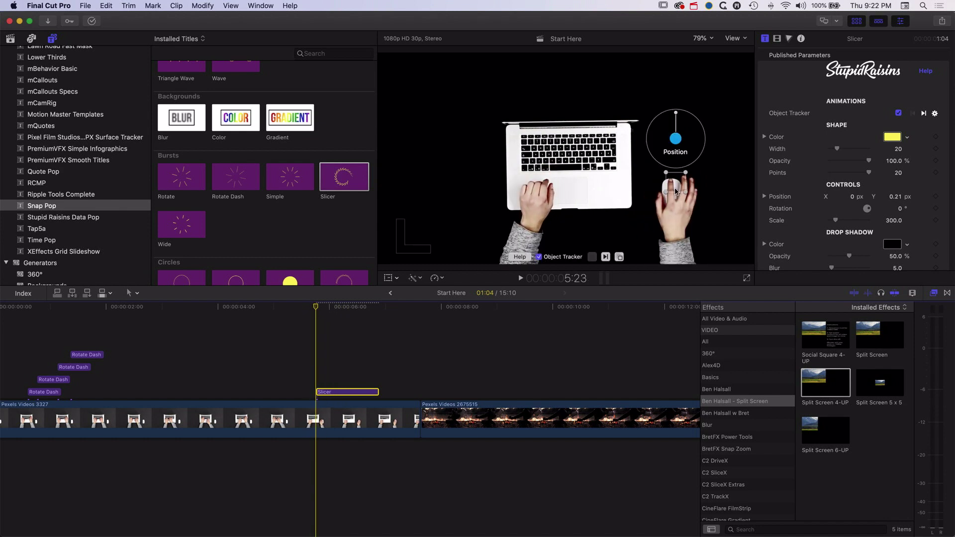
{"action": "left_click_drag", "start_coordinate": [672, 182], "coordinate": [667, 184]}
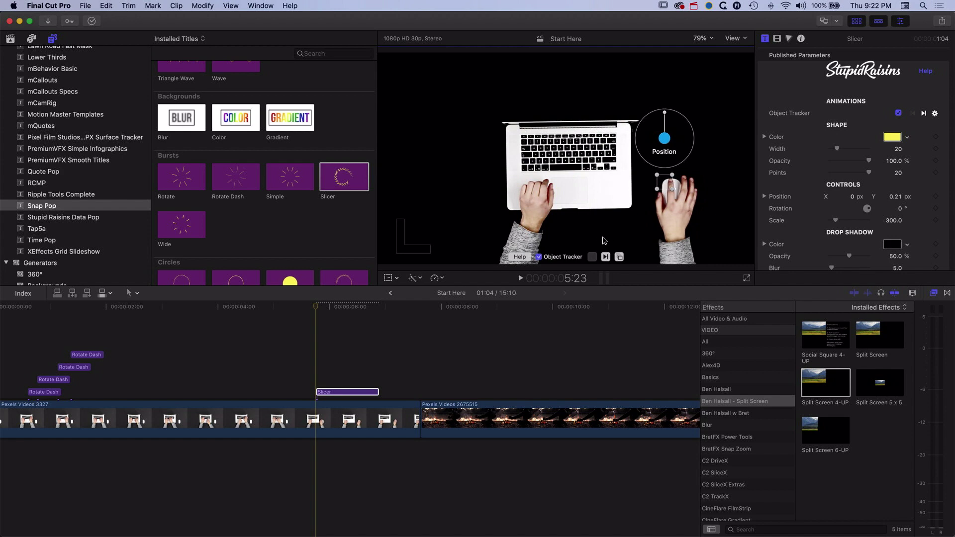
{"action": "left_click", "coordinate": [322, 350]}
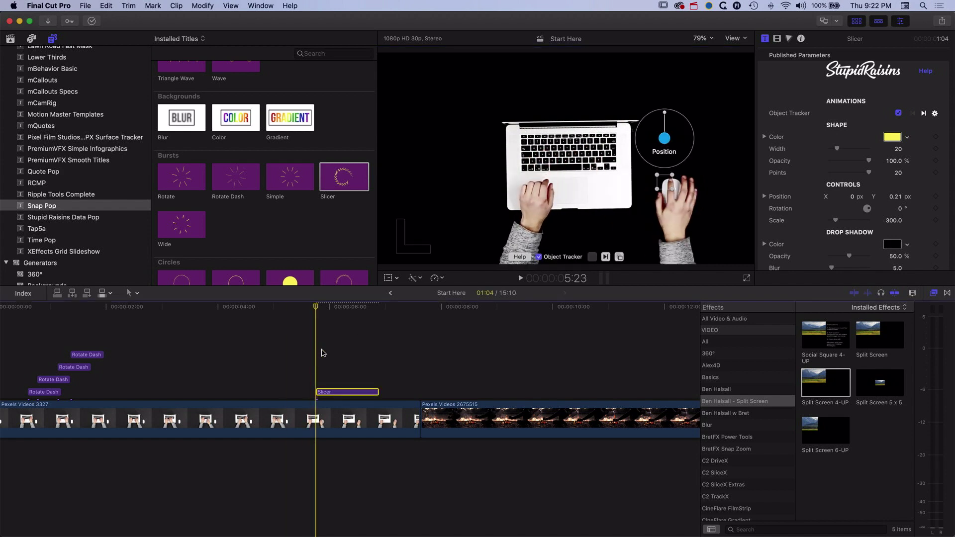
Track the Slicer burst forward on the mouse hand, lower it to 0.01, 0.1, and play back.
{"action": "left_click", "coordinate": [605, 257]}
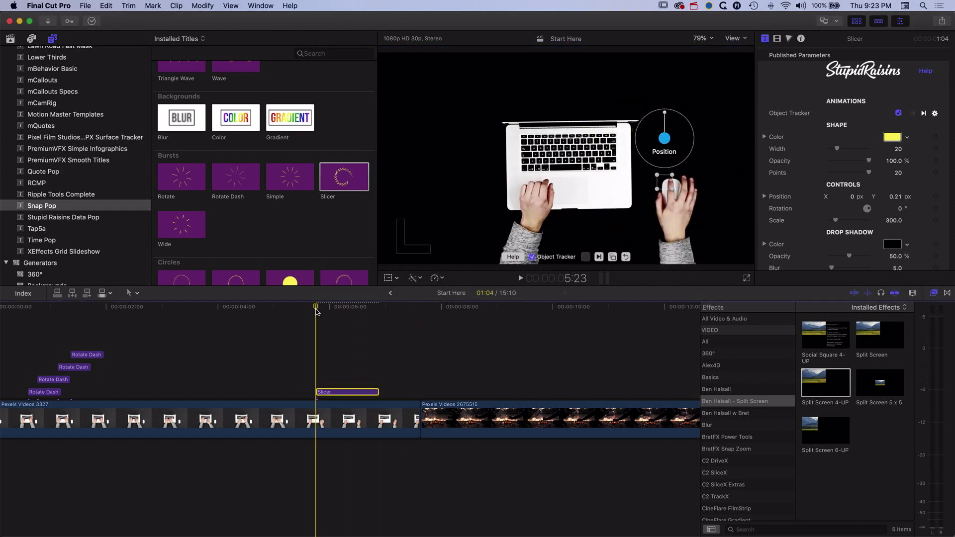
{"action": "left_click", "coordinate": [350, 309]}
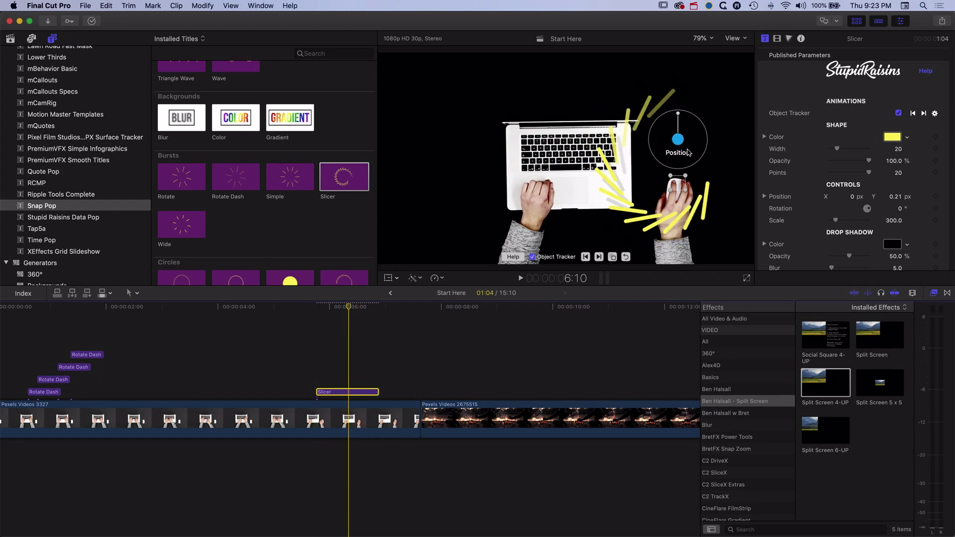
{"action": "left_click_drag", "start_coordinate": [679, 139], "coordinate": [678, 153]}
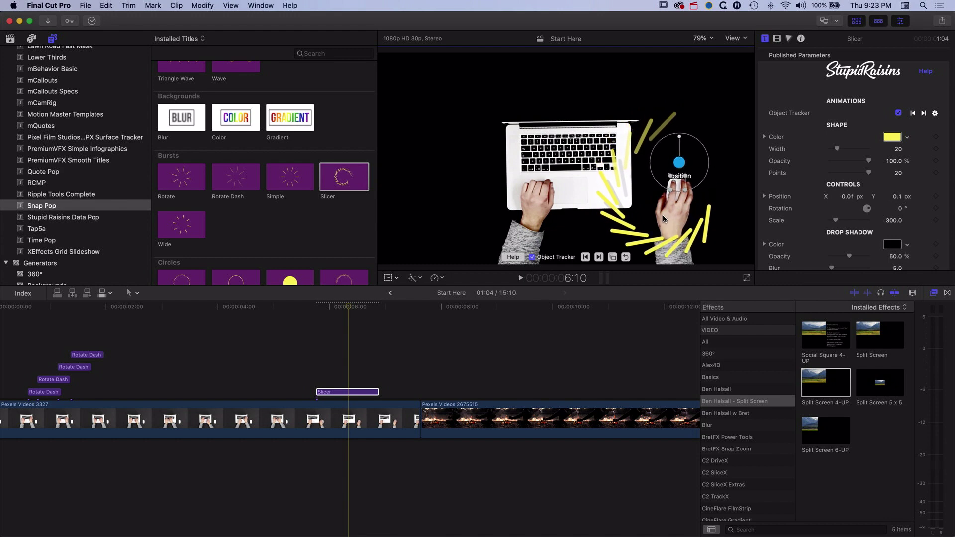
{"action": "key", "text": "space"}
{"action": "key", "text": "space"}
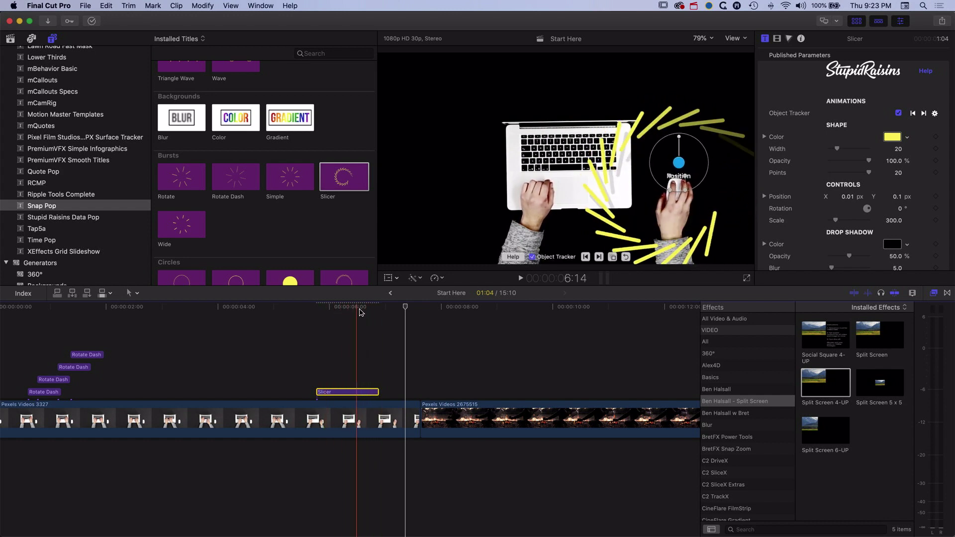
At 6:13, make the Slicer burst shape orange with 73.91% opacity.
{"action": "left_click", "coordinate": [355, 311]}
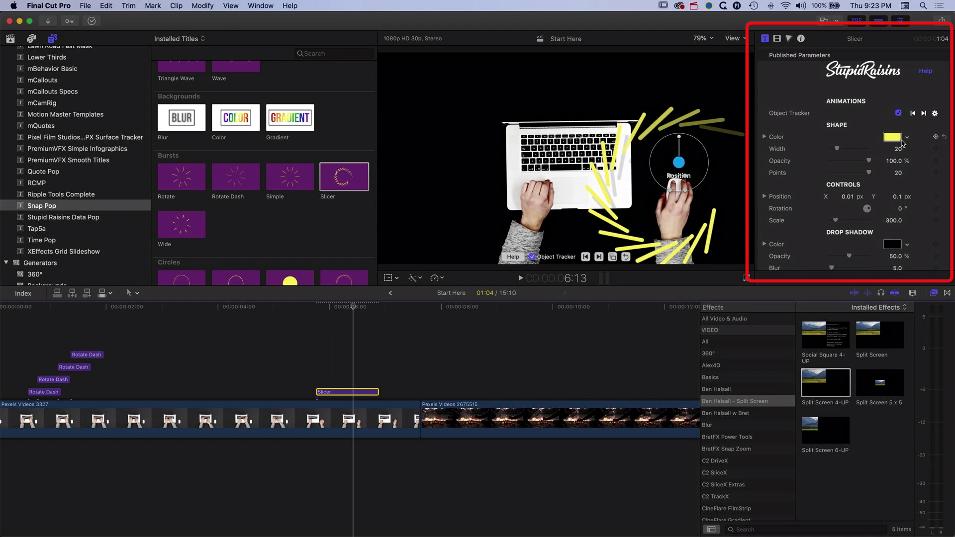
{"action": "left_click", "coordinate": [893, 138]}
{"action": "left_click", "coordinate": [323, 280]}
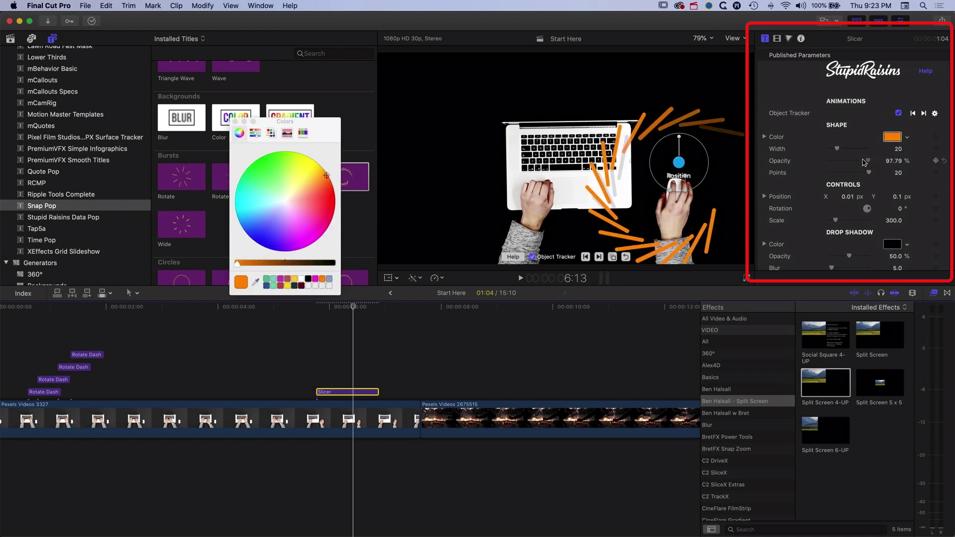
{"action": "left_click_drag", "start_coordinate": [863, 163], "coordinate": [858, 161]}
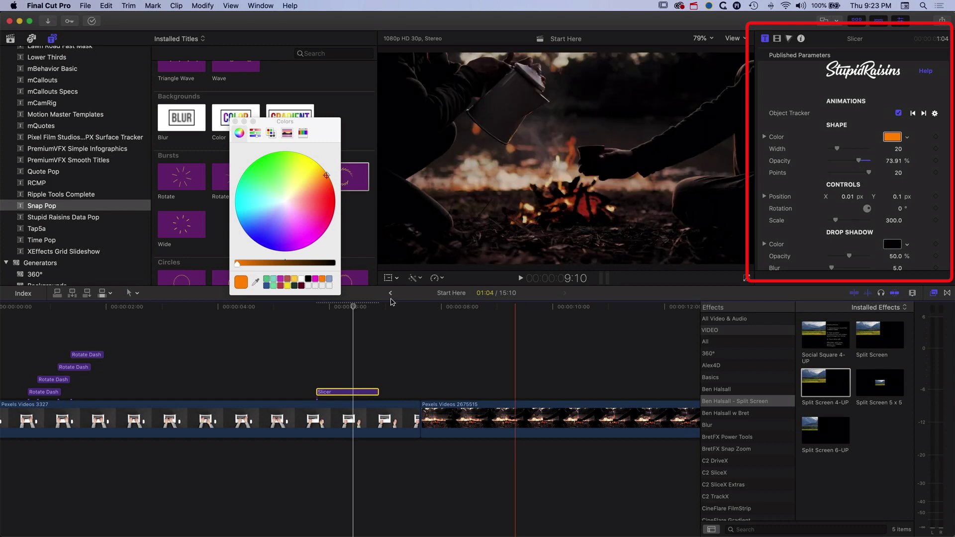
{"action": "left_click", "coordinate": [234, 122]}
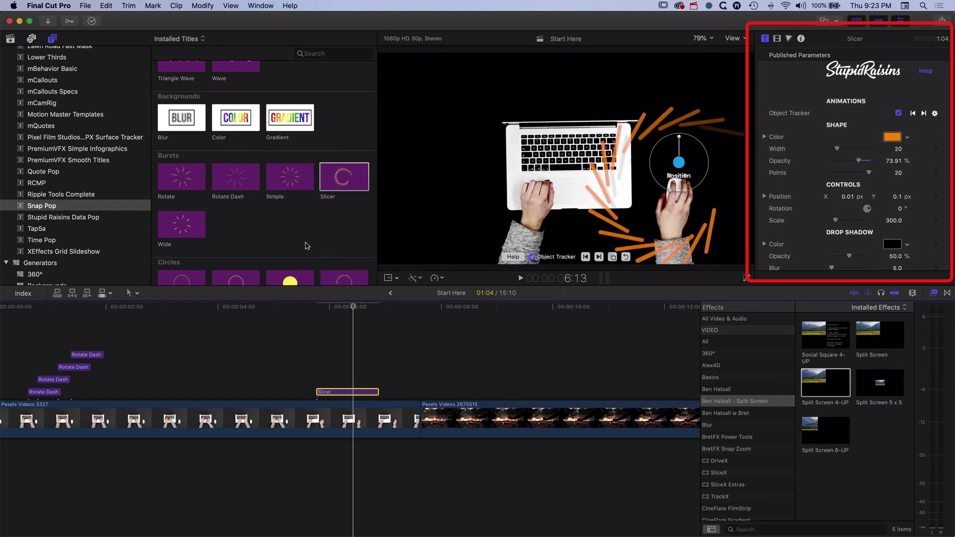
Duplicate the Slicer clip one lane higher, slightly later, and move the playhead to its start.
{"action": "left_click_drag", "start_coordinate": [348, 392], "coordinate": [375, 380]}
{"action": "left_click", "coordinate": [348, 309]}
{"action": "left_click_drag", "start_coordinate": [348, 308], "coordinate": [343, 309]}
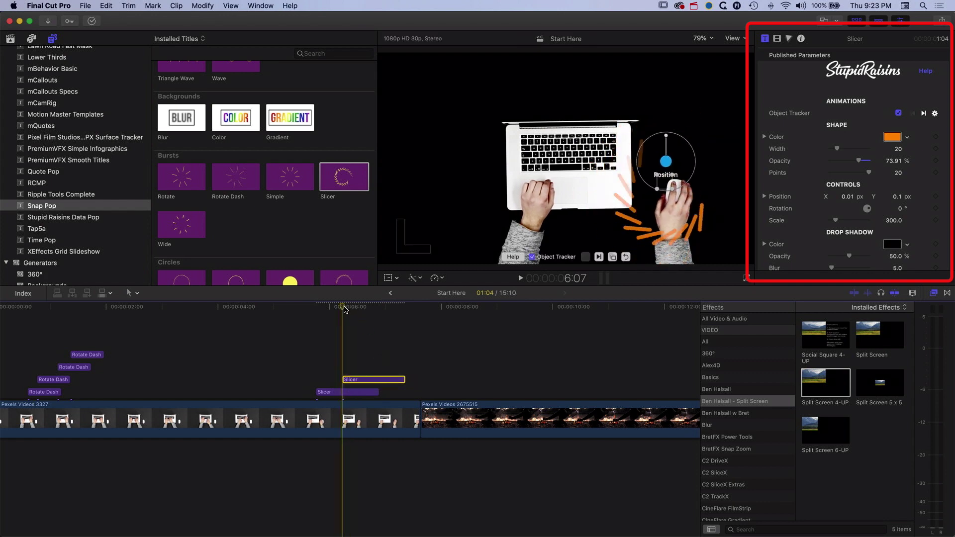
Nudge the copy's tracking point right, track it on the mouse hand, check at 6:16, and show its Shape Color choices.
{"action": "left_click_drag", "start_coordinate": [668, 182], "coordinate": [671, 182]}
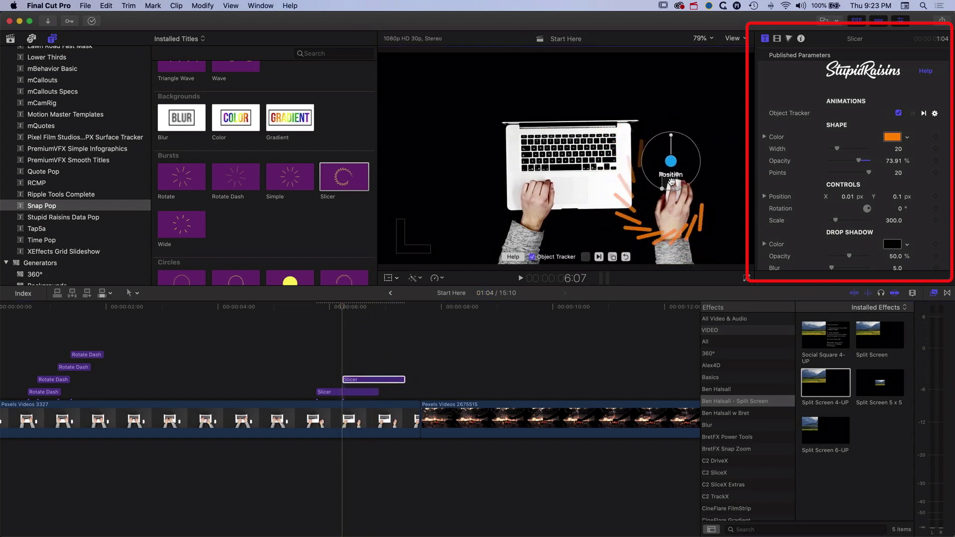
{"action": "left_click", "coordinate": [599, 257]}
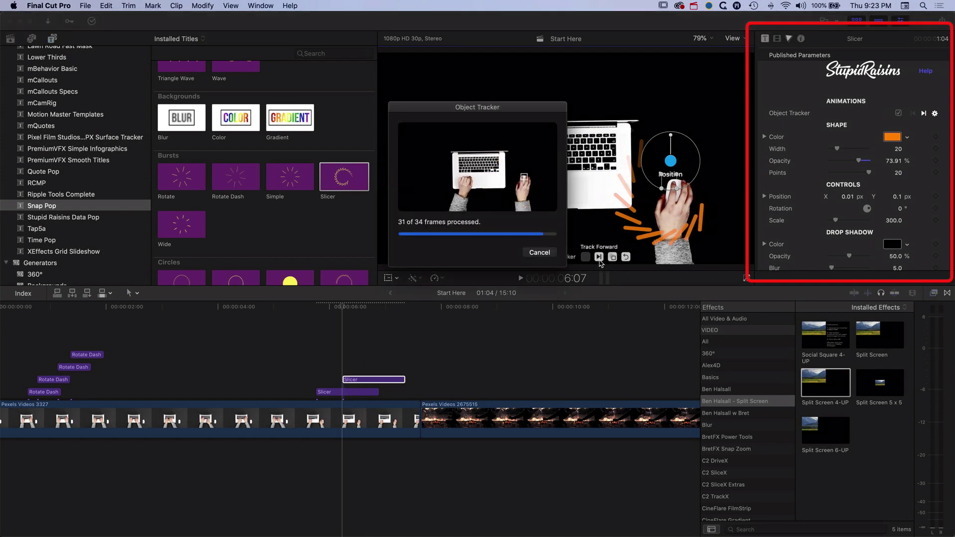
{"action": "mouse_move", "coordinate": [348, 308]}
{"action": "left_mouse_down"}
{"action": "mouse_move", "coordinate": [403, 314]}
{"action": "mouse_move", "coordinate": [341, 311]}
{"action": "mouse_move", "coordinate": [359, 310]}
{"action": "left_mouse_up"}
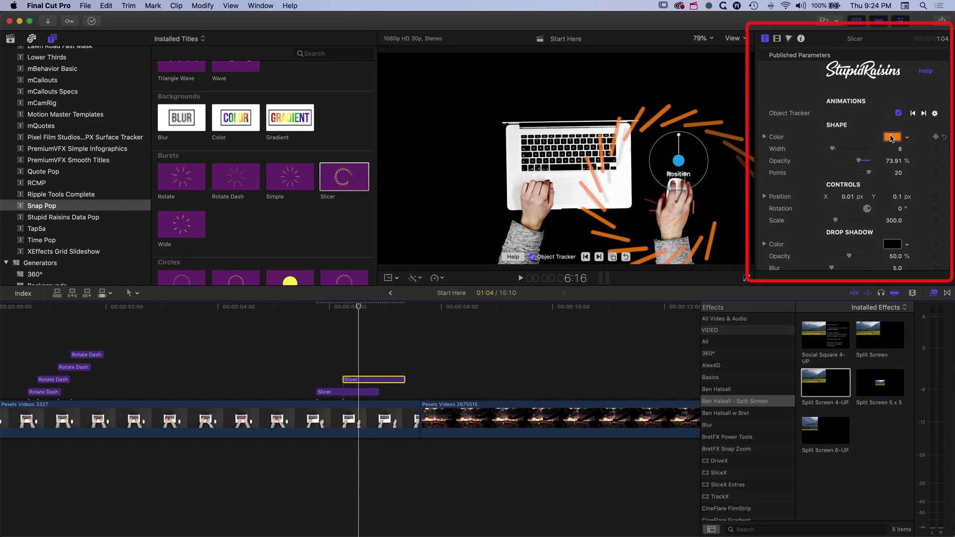
{"action": "left_click", "coordinate": [891, 138]}
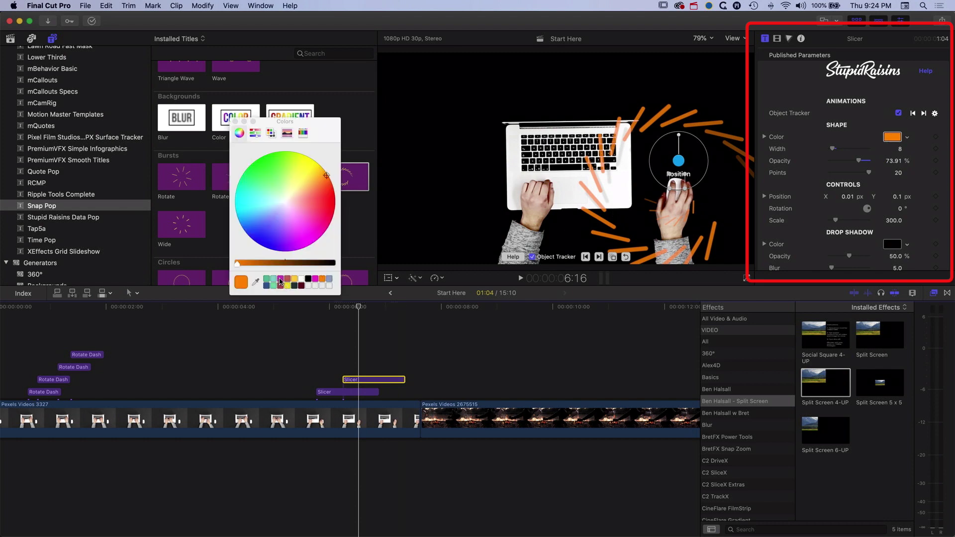
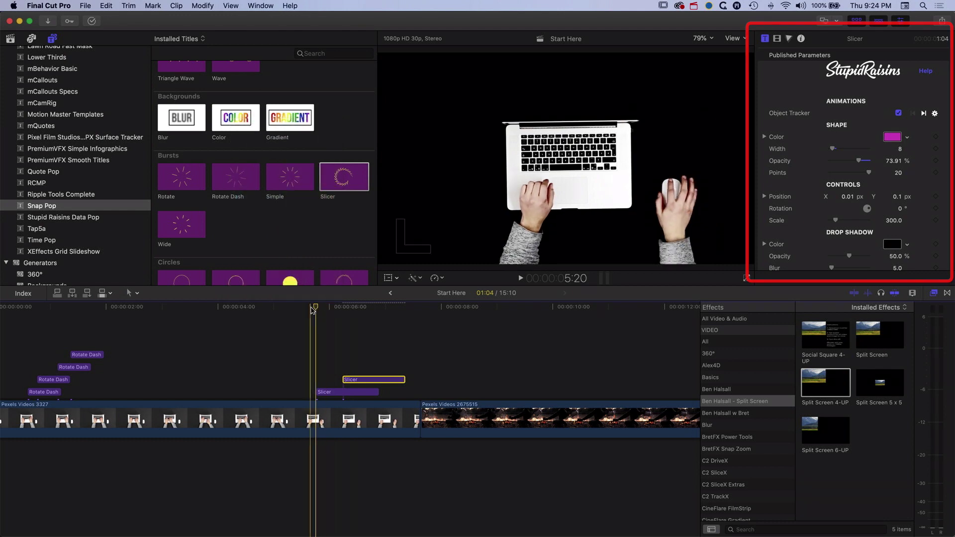
Review the Slicer burst playback, scrub to about 9:14 in the campfire clip, and pick the Simple title.
{"action": "key", "text": "space"}
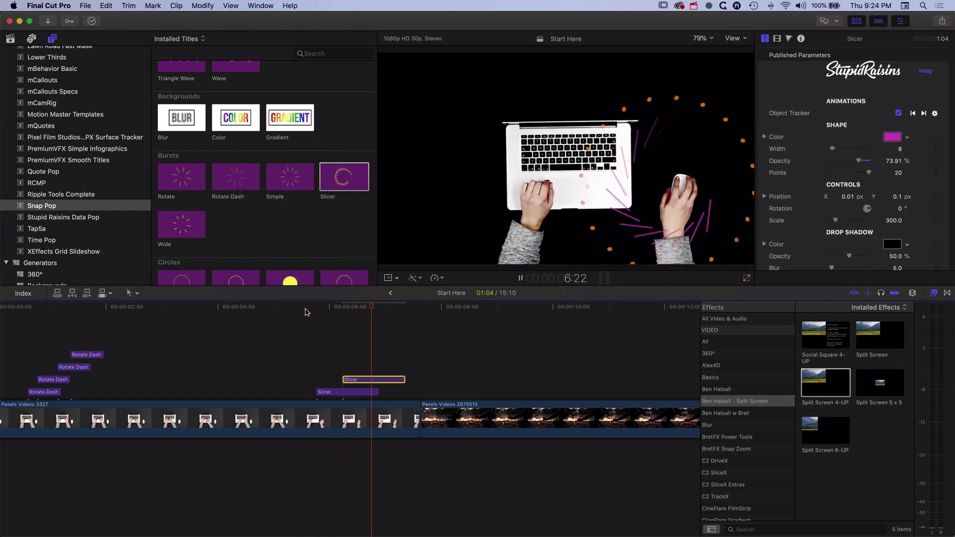
{"action": "key", "text": "space"}
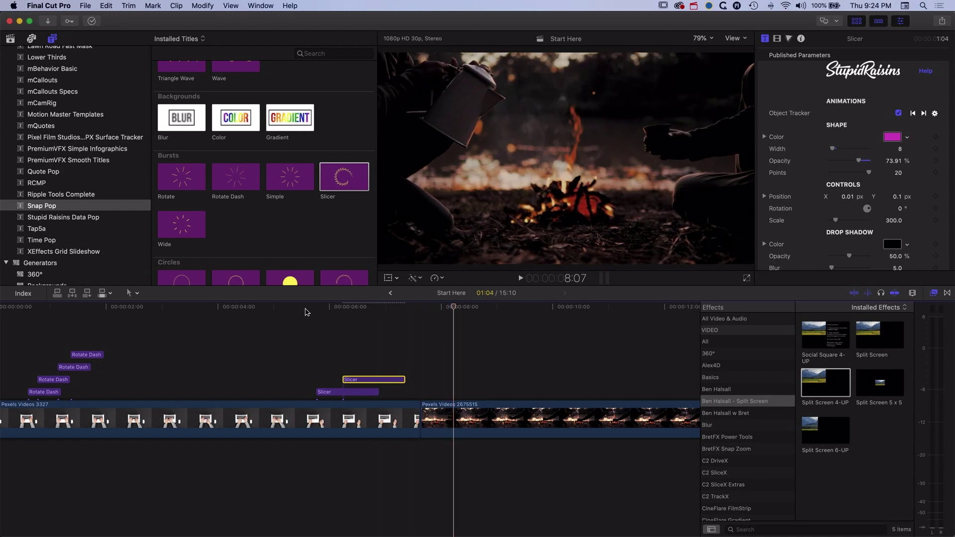
{"action": "left_click_drag", "start_coordinate": [454, 309], "coordinate": [422, 310]}
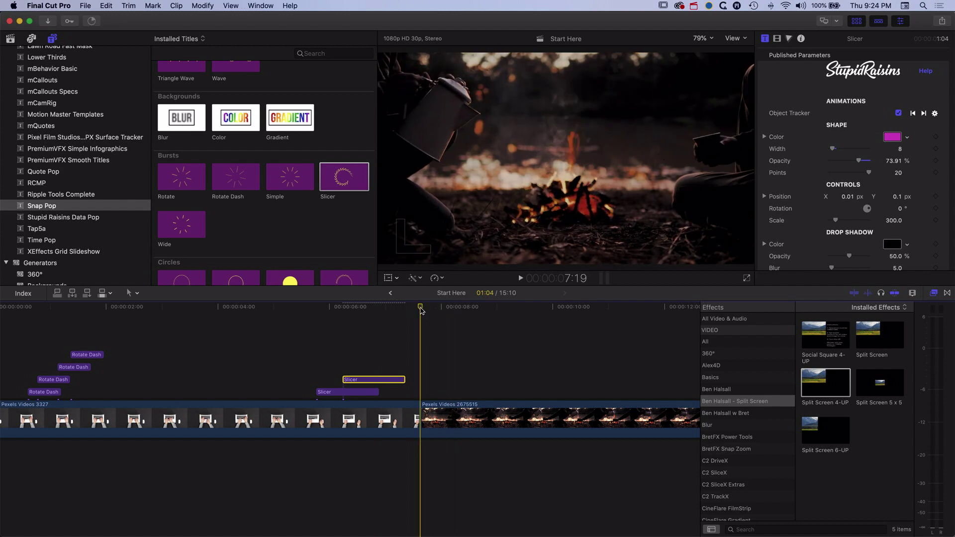
{"action": "scroll", "coordinate": [420, 311], "scroll_direction": "right", "scroll_amount": 8}
{"action": "left_click_drag", "start_coordinate": [261, 310], "coordinate": [299, 309]}
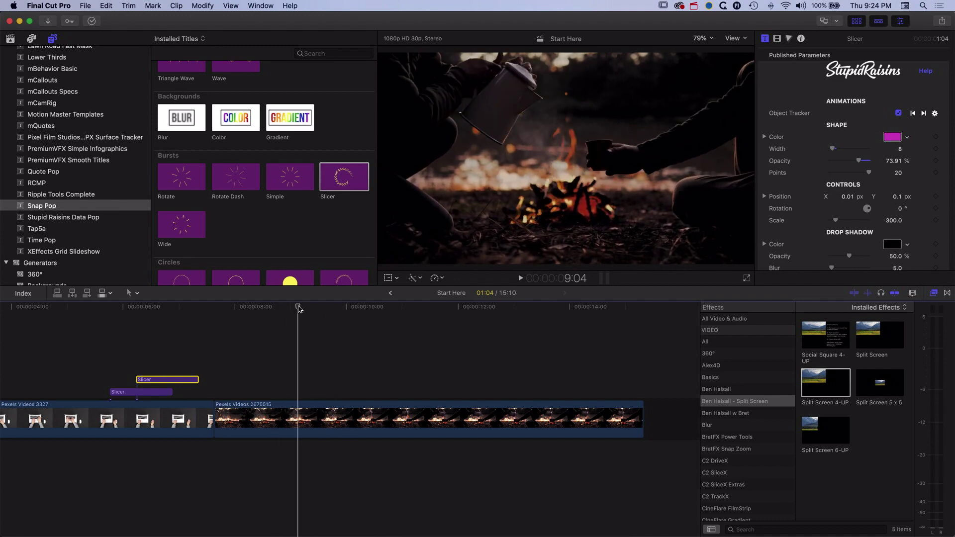
{"action": "left_click", "coordinate": [291, 178]}
Add the Simple burst over the campfire clip, place it on the kettle, and track it forward.
{"action": "left_click_drag", "start_coordinate": [291, 178], "coordinate": [304, 392]}
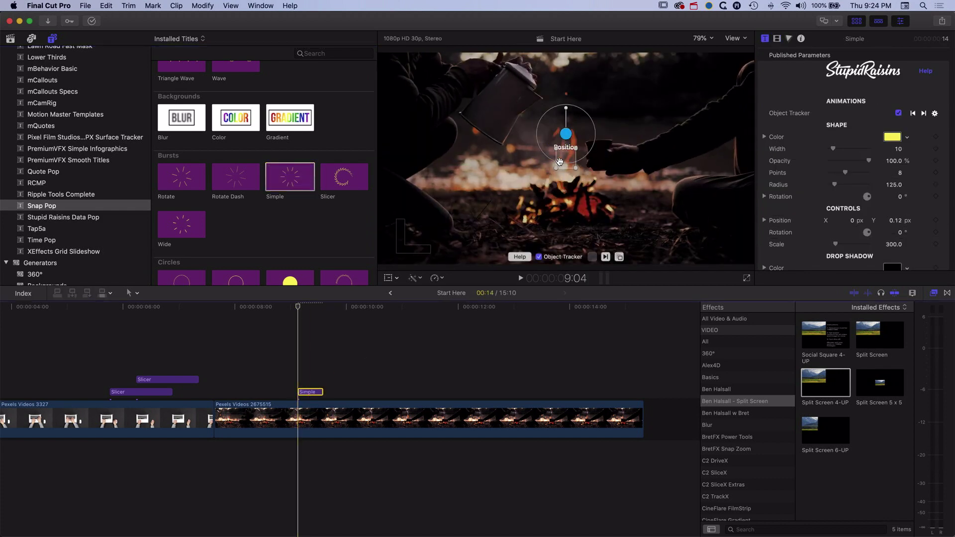
{"action": "left_click_drag", "start_coordinate": [560, 163], "coordinate": [534, 101]}
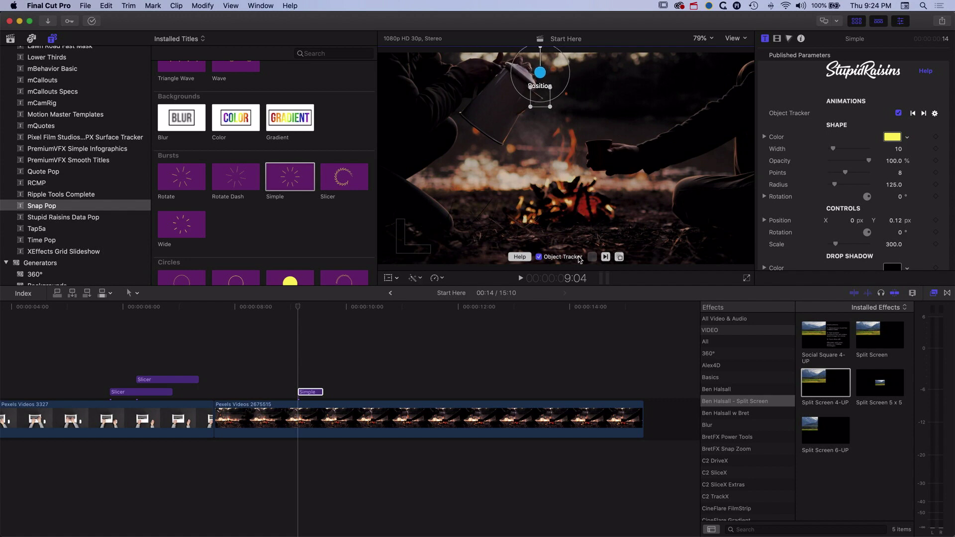
{"action": "left_click", "coordinate": [605, 257]}
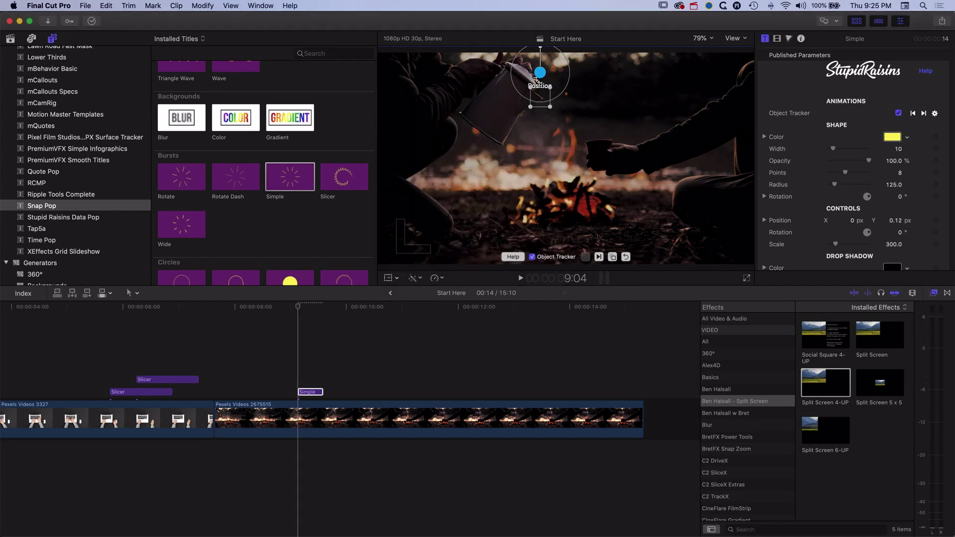
{"action": "left_click_drag", "start_coordinate": [298, 308], "coordinate": [308, 309]}
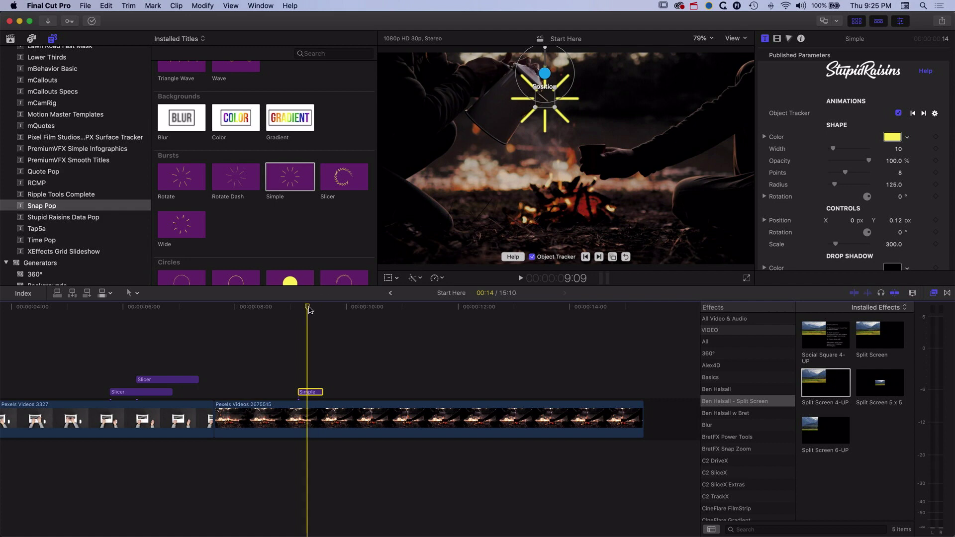
Nudge the burst down-right, give it 10 points and width 6, and play it back.
{"action": "left_click_drag", "start_coordinate": [546, 76], "coordinate": [549, 79]}
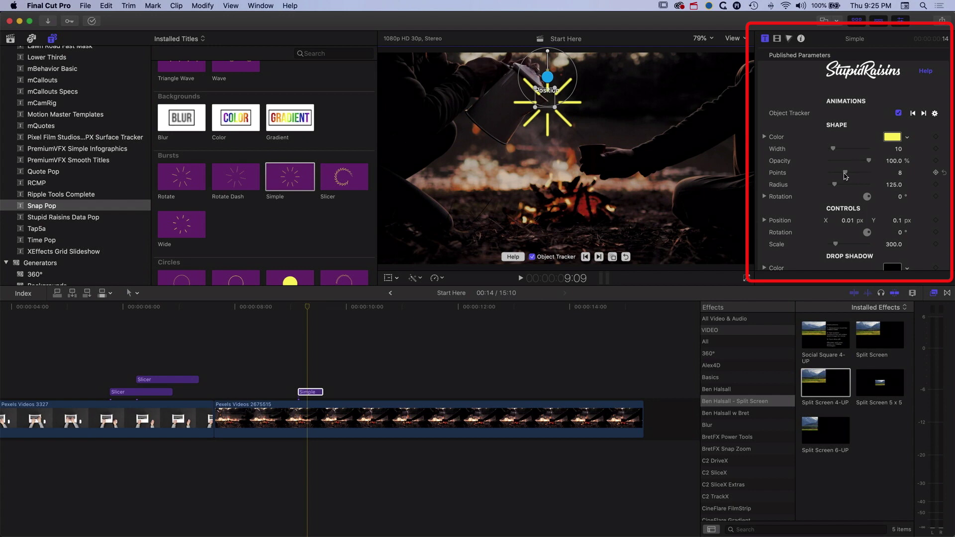
{"action": "left_click_drag", "start_coordinate": [846, 171], "coordinate": [850, 176]}
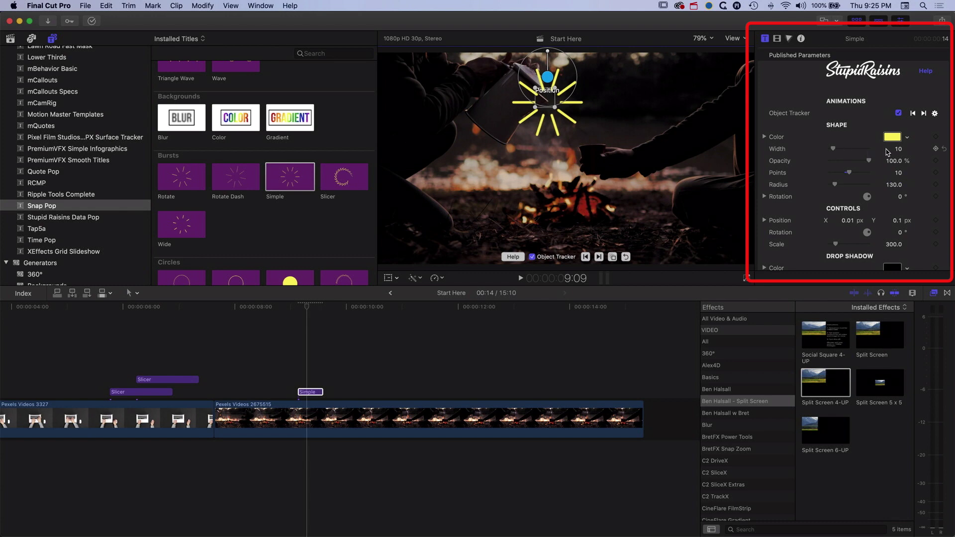
{"action": "left_click_drag", "start_coordinate": [900, 149], "coordinate": [900, 150]}
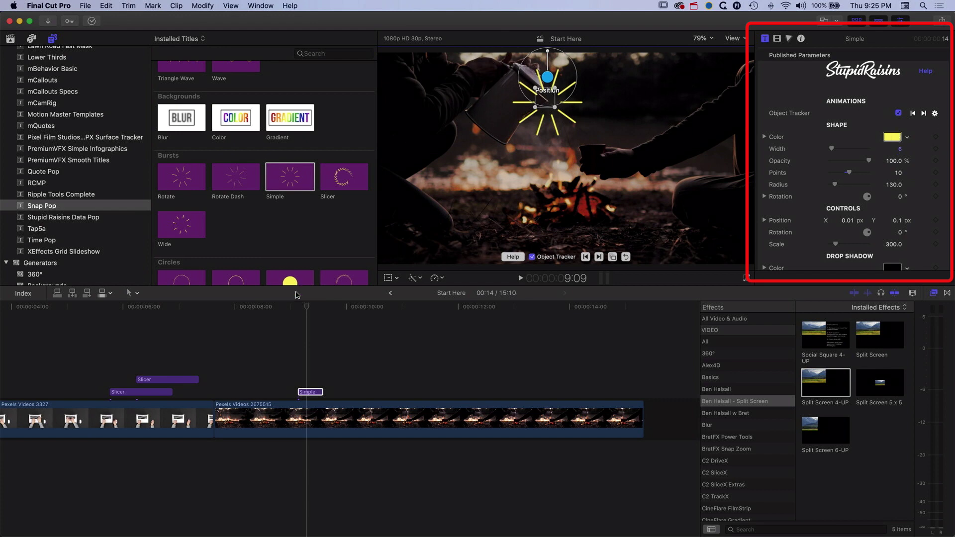
{"action": "mouse_move", "coordinate": [307, 306]}
{"action": "left_mouse_down"}
{"action": "mouse_move", "coordinate": [299, 309]}
{"action": "mouse_move", "coordinate": [314, 312]}
{"action": "left_mouse_up"}
{"action": "key", "text": "space"}
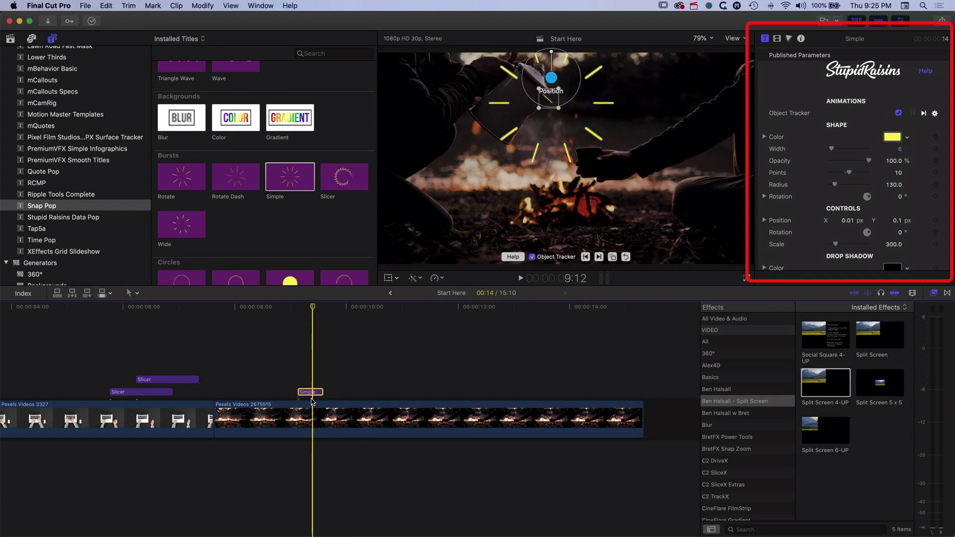
Duplicate the Simple burst onto a lane above, lengthen it to 00:24, and track it to the kettle.
{"action": "left_click_drag", "start_coordinate": [312, 395], "coordinate": [326, 380]}
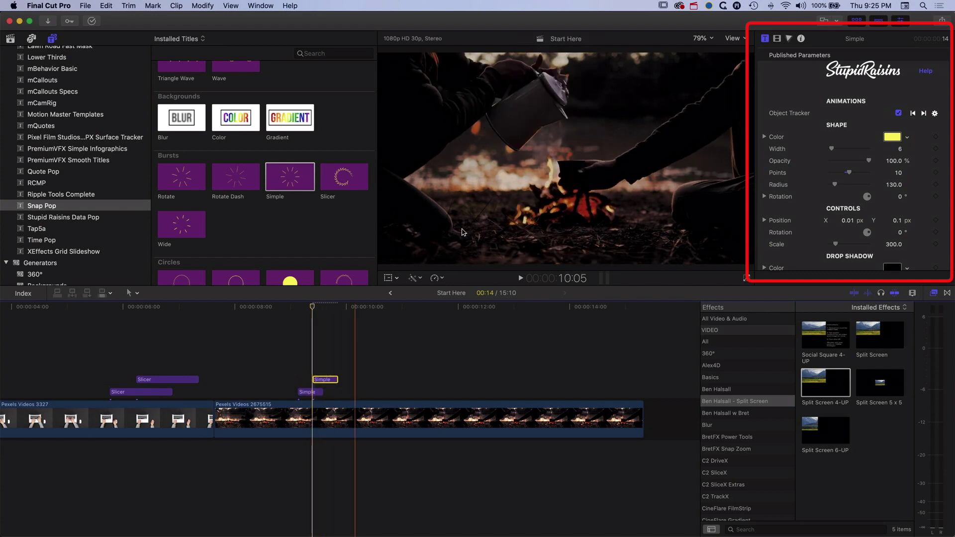
{"action": "left_click_drag", "start_coordinate": [536, 96], "coordinate": [547, 102]}
{"action": "left_click", "coordinate": [599, 257]}
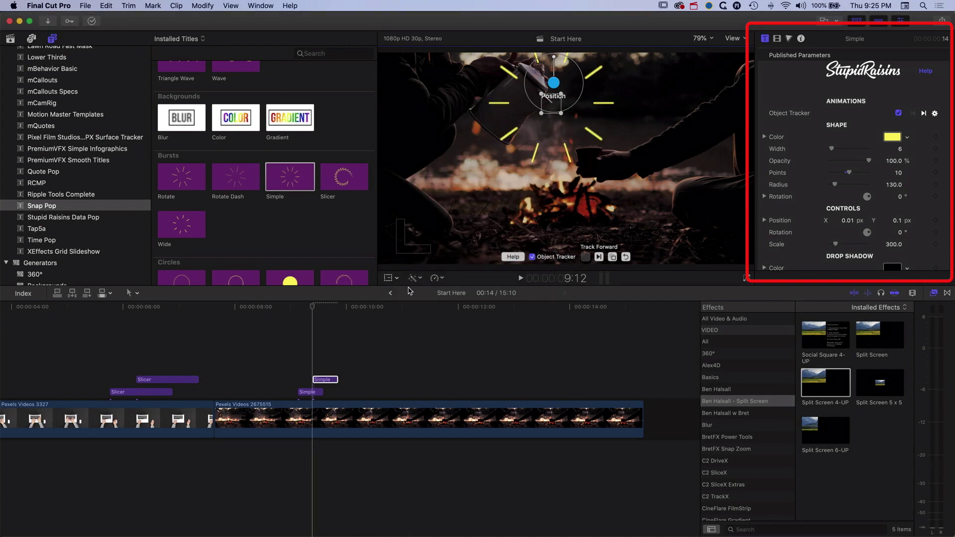
{"action": "left_click", "coordinate": [340, 380]}
{"action": "left_click_drag", "start_coordinate": [338, 379], "coordinate": [356, 379]}
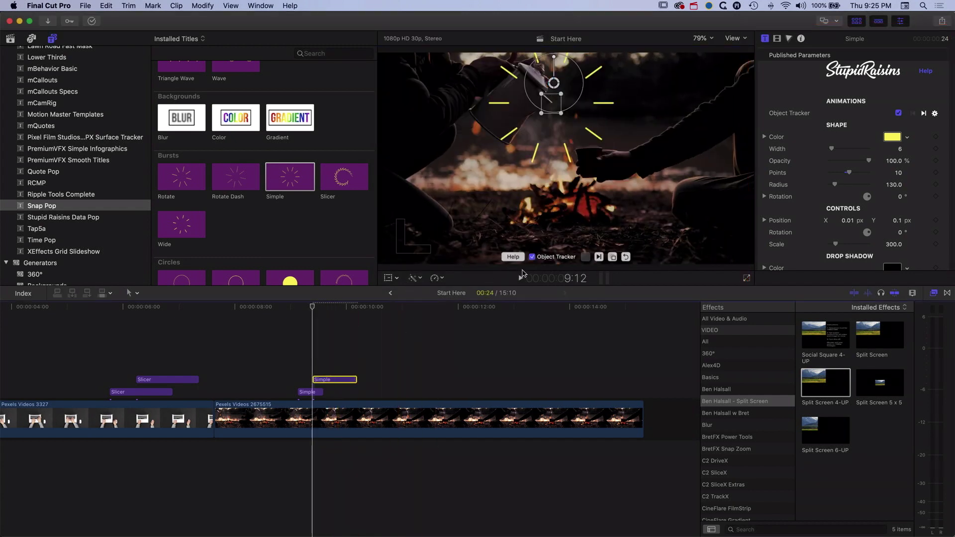
{"action": "left_click", "coordinate": [600, 257]}
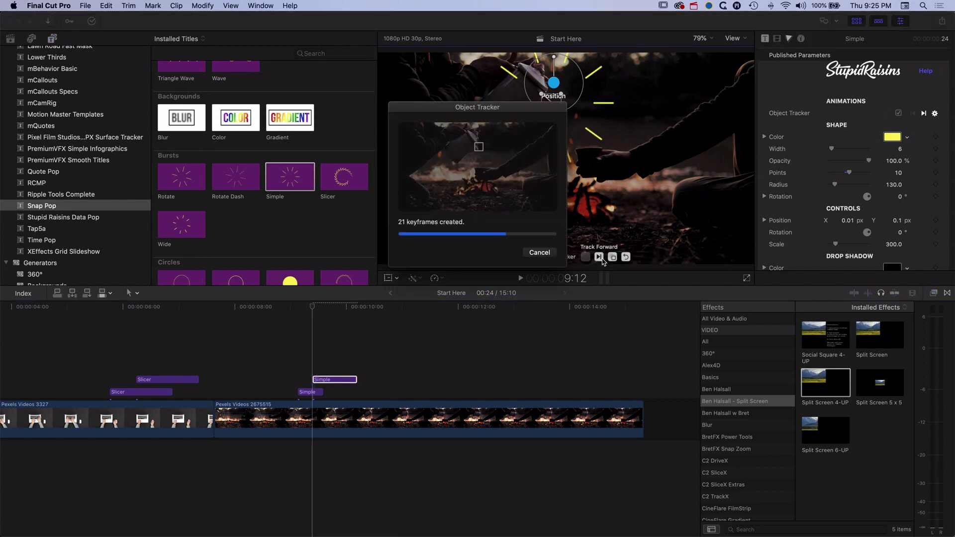
Adjust the copy's position to X -0.01 px, Y 0.11 px, review it, and move ahead to the pour.
{"action": "mouse_move", "coordinate": [312, 308]}
{"action": "left_mouse_down"}
{"action": "mouse_move", "coordinate": [336, 310]}
{"action": "mouse_move", "coordinate": [325, 311]}
{"action": "left_mouse_up"}
{"action": "left_click_drag", "start_coordinate": [565, 86], "coordinate": [560, 83]}
{"action": "left_click_drag", "start_coordinate": [325, 308], "coordinate": [299, 307]}
{"action": "key", "text": "space"}
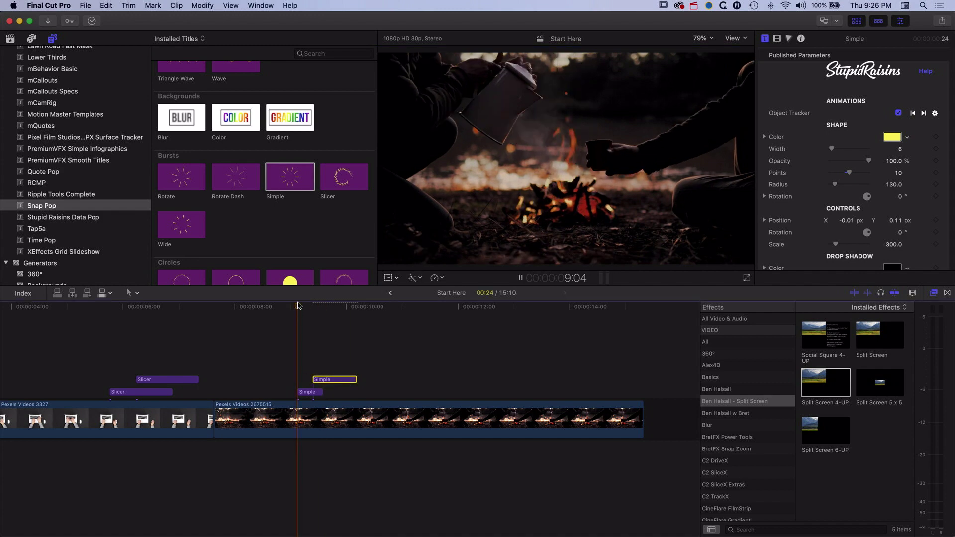
{"action": "key", "text": "space"}
{"action": "left_click_drag", "start_coordinate": [384, 310], "coordinate": [451, 315]}
Add the Curve title at the pour frame, move it toward the kettle spout, and track it forward.
{"action": "scroll", "coordinate": [285, 201], "scroll_direction": "down", "scroll_amount": 10}
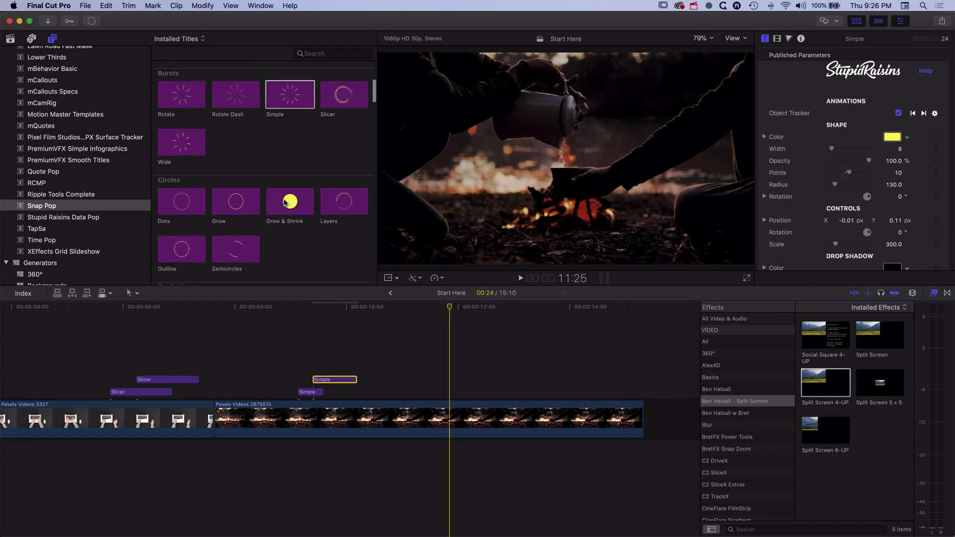
{"action": "scroll", "coordinate": [283, 201], "scroll_direction": "up", "scroll_amount": 1}
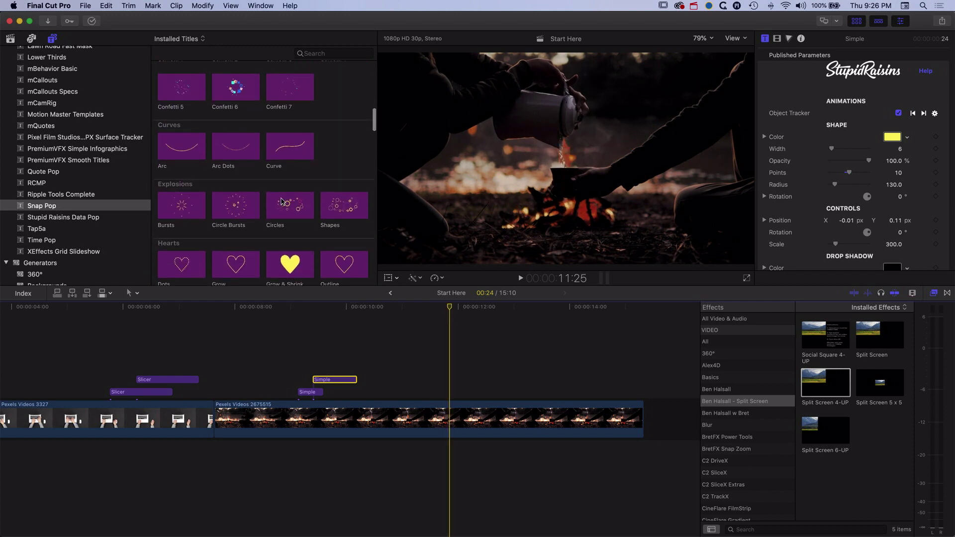
{"action": "left_click", "coordinate": [285, 149]}
{"action": "left_click_drag", "start_coordinate": [293, 144], "coordinate": [446, 393]}
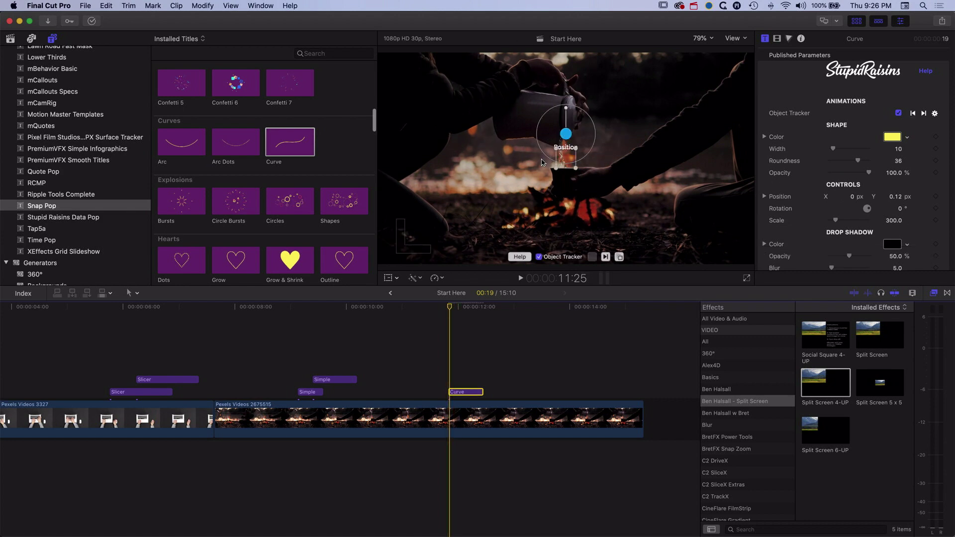
{"action": "mouse_move", "coordinate": [565, 156]}
{"action": "left_mouse_down"}
{"action": "mouse_move", "coordinate": [552, 169]}
{"action": "mouse_move", "coordinate": [556, 181]}
{"action": "mouse_move", "coordinate": [541, 166]}
{"action": "mouse_move", "coordinate": [551, 168]}
{"action": "left_mouse_up"}
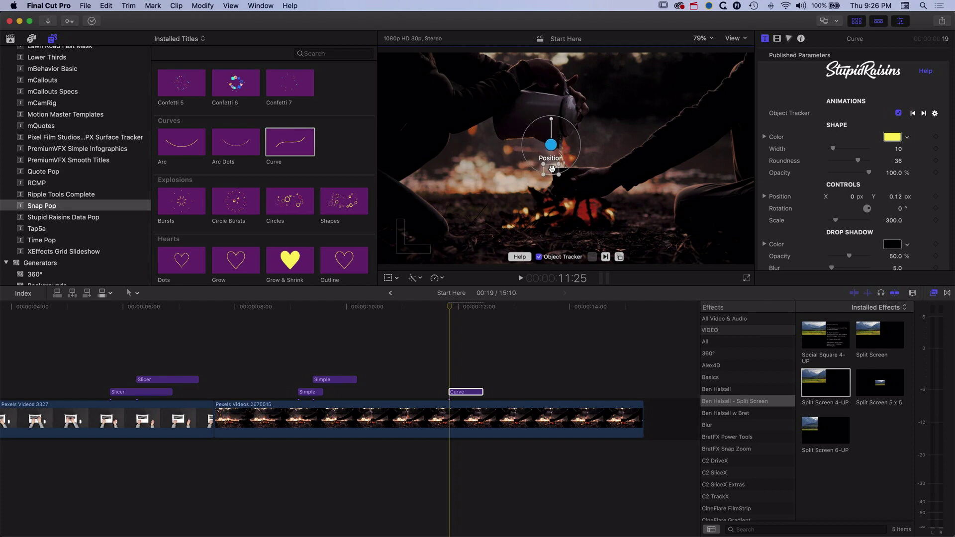
{"action": "left_click", "coordinate": [605, 257]}
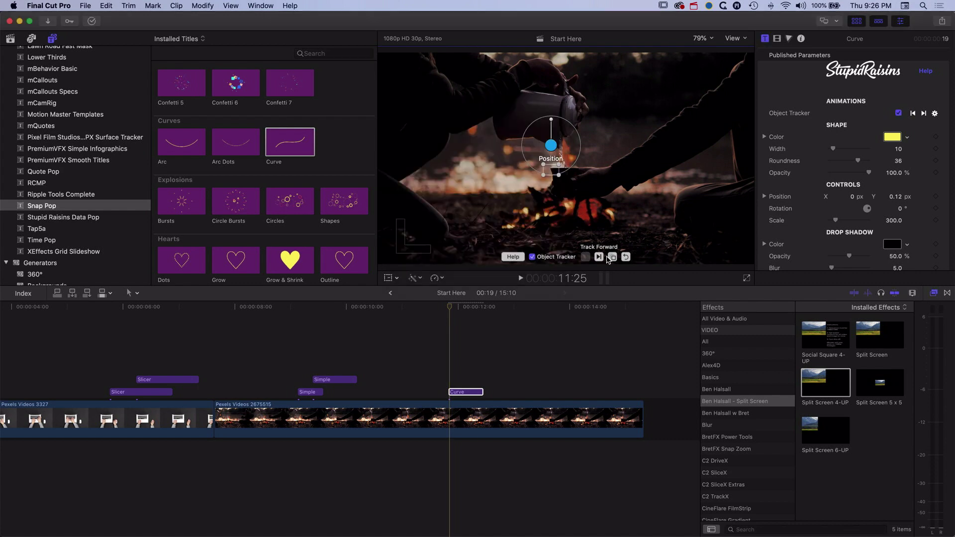
{"action": "left_click", "coordinate": [521, 277]}
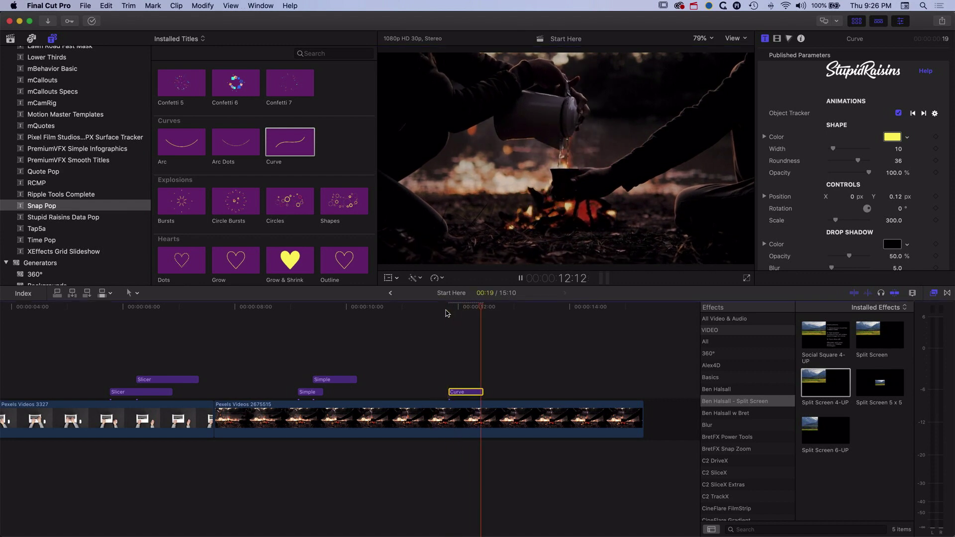
Rotate the curve to 72.5°, move it onto the pouring water, and duplicate it onto a lane above.
{"action": "left_click_drag", "start_coordinate": [510, 308], "coordinate": [458, 311]}
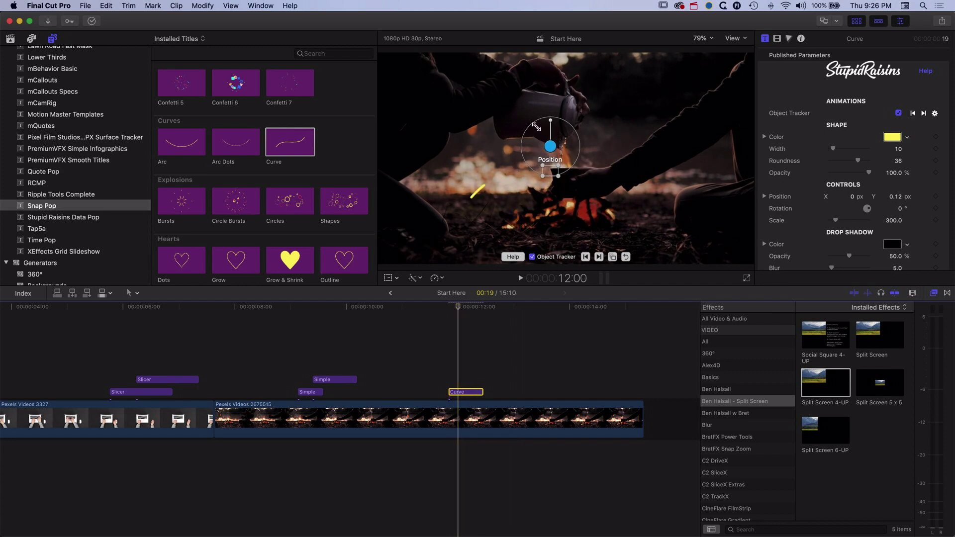
{"action": "left_click_drag", "start_coordinate": [550, 122], "coordinate": [545, 122]}
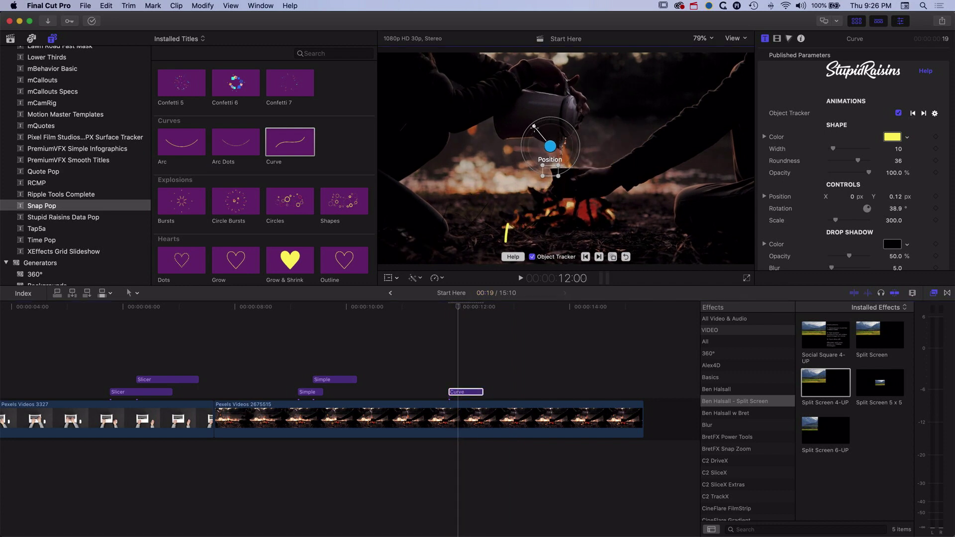
{"action": "left_click_drag", "start_coordinate": [550, 147], "coordinate": [571, 59]}
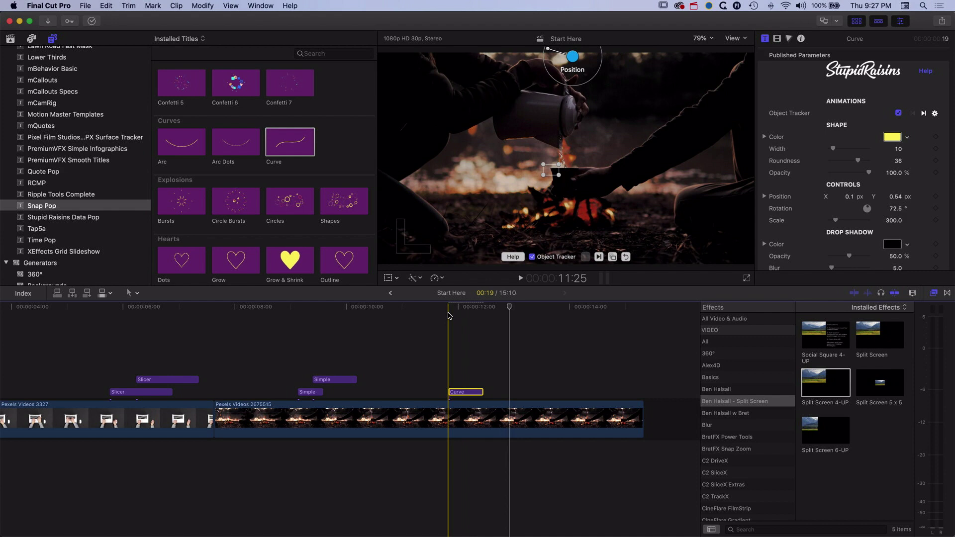
{"action": "key", "text": "space"}
{"action": "key", "text": "space"}
{"action": "left_click_drag", "start_coordinate": [466, 392], "coordinate": [528, 380]}
Track the upper Curve title forward and step through the pour to check it.
{"action": "left_click", "coordinate": [475, 380]}
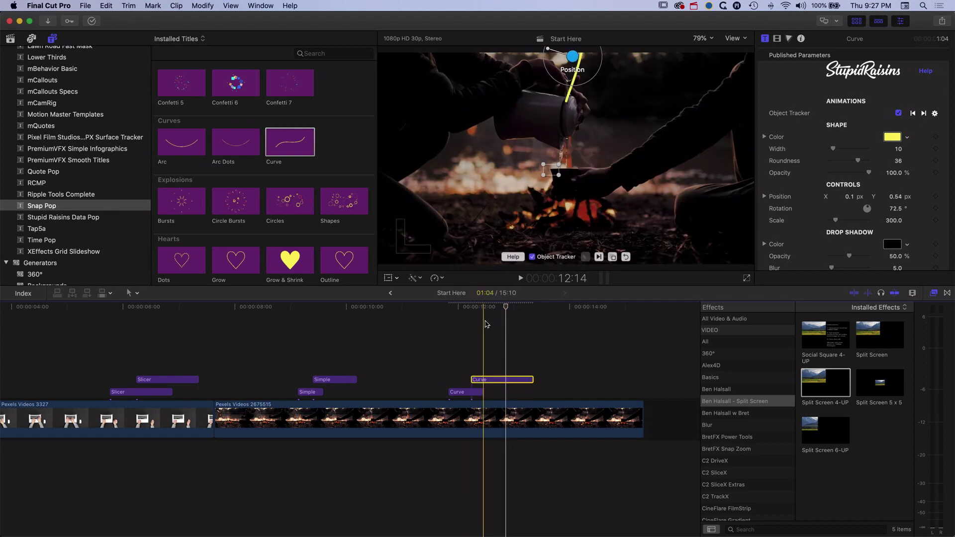
{"action": "left_click", "coordinate": [599, 258]}
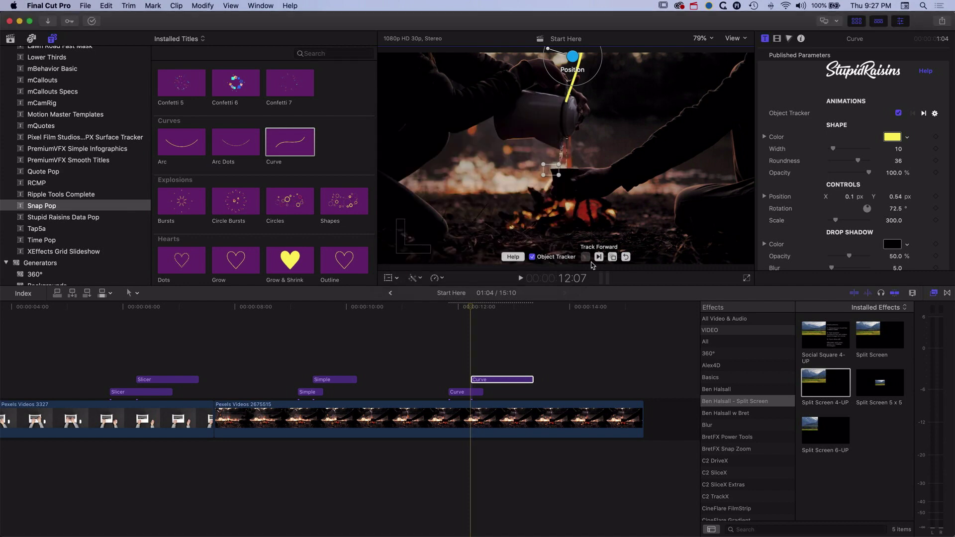
{"action": "mouse_move", "coordinate": [469, 306]}
{"action": "left_mouse_down"}
{"action": "mouse_move", "coordinate": [448, 306]}
{"action": "mouse_move", "coordinate": [490, 310]}
{"action": "mouse_move", "coordinate": [475, 312]}
{"action": "left_mouse_up"}
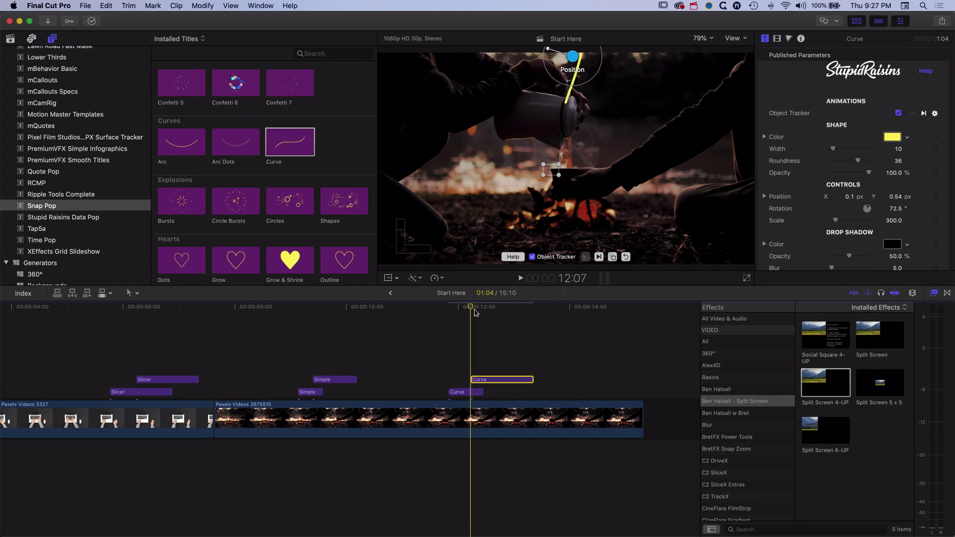
{"action": "key", "text": "Right"}
{"action": "key", "text": "Right"}
{"action": "key", "text": "Right"}
{"action": "key", "text": "Right"}
{"action": "key", "text": "Right"}
{"action": "key", "text": "Right"}
{"action": "key", "text": "Right"}
{"action": "key", "text": "Right"}
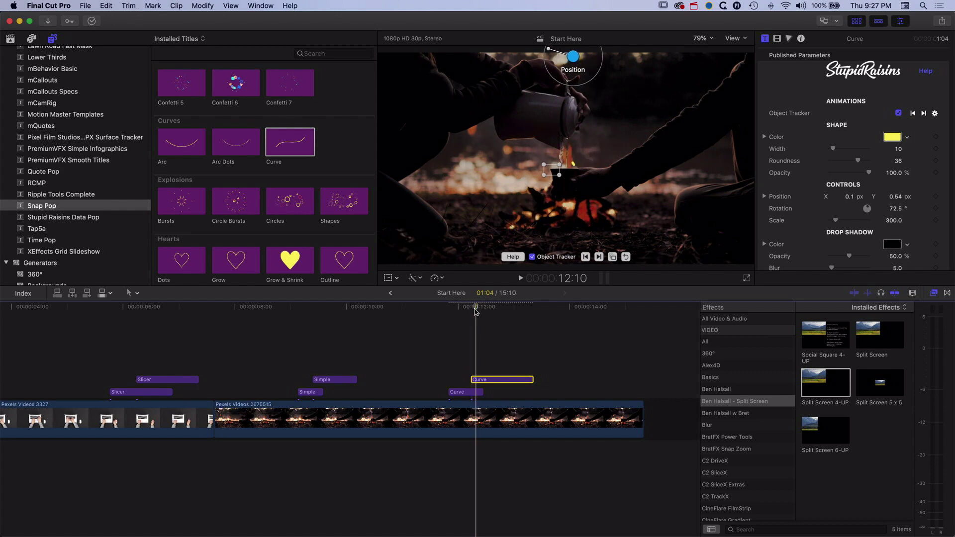
{"action": "key", "text": "Right"}
{"action": "key", "text": "Right"}
{"action": "key", "text": "Right"}
{"action": "key", "text": "Right"}
{"action": "key", "text": "Right"}
{"action": "key", "text": "Right"}
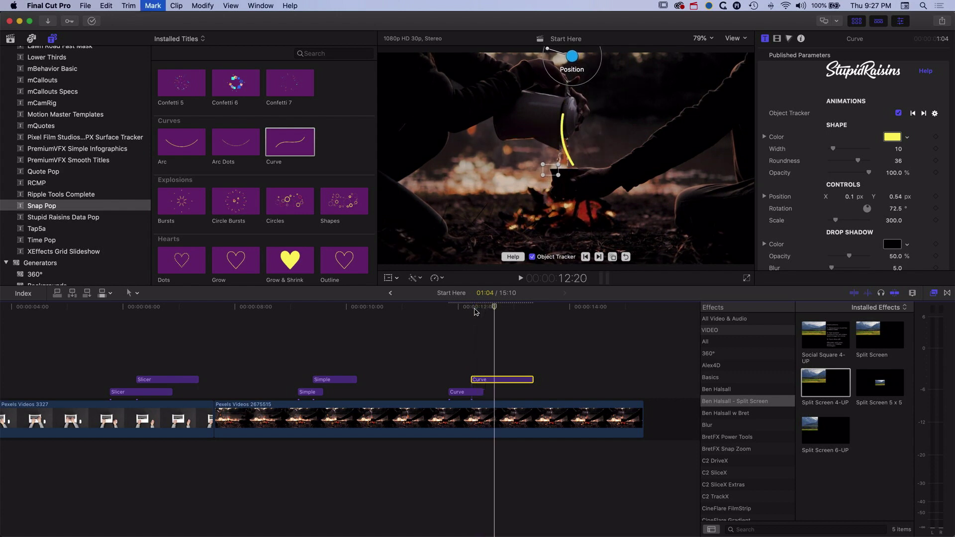
Extend the lower Curve title's end and shift the upper curve left in frame.
{"action": "left_click_drag", "start_coordinate": [485, 393], "coordinate": [518, 392]}
{"action": "left_click", "coordinate": [473, 307]}
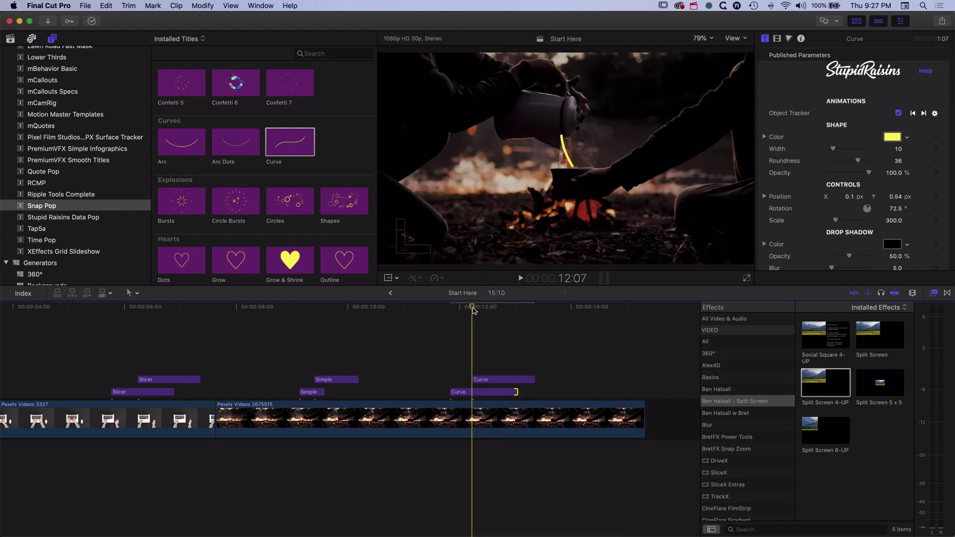
{"action": "left_click", "coordinate": [493, 381]}
{"action": "left_click_drag", "start_coordinate": [572, 59], "coordinate": [561, 58]}
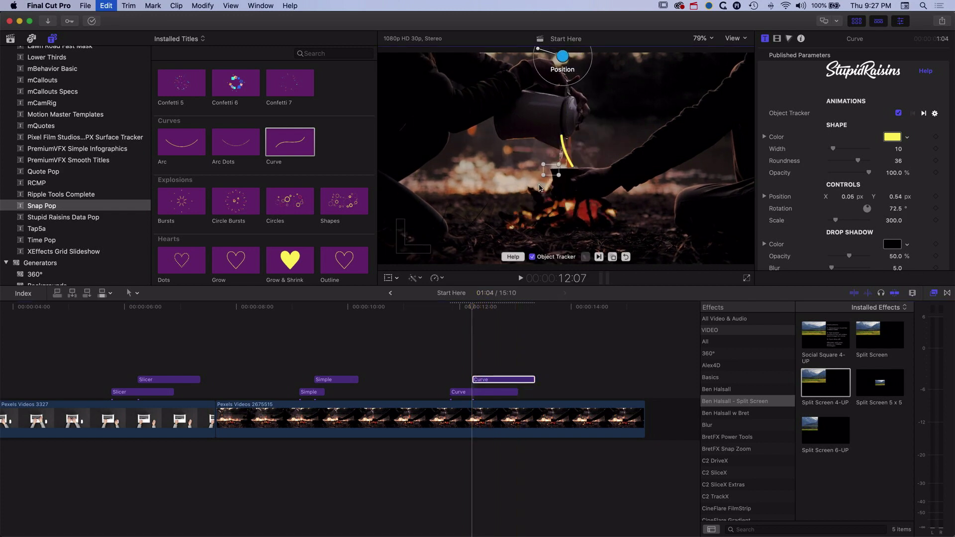
{"action": "left_click_drag", "start_coordinate": [473, 307], "coordinate": [490, 306]}
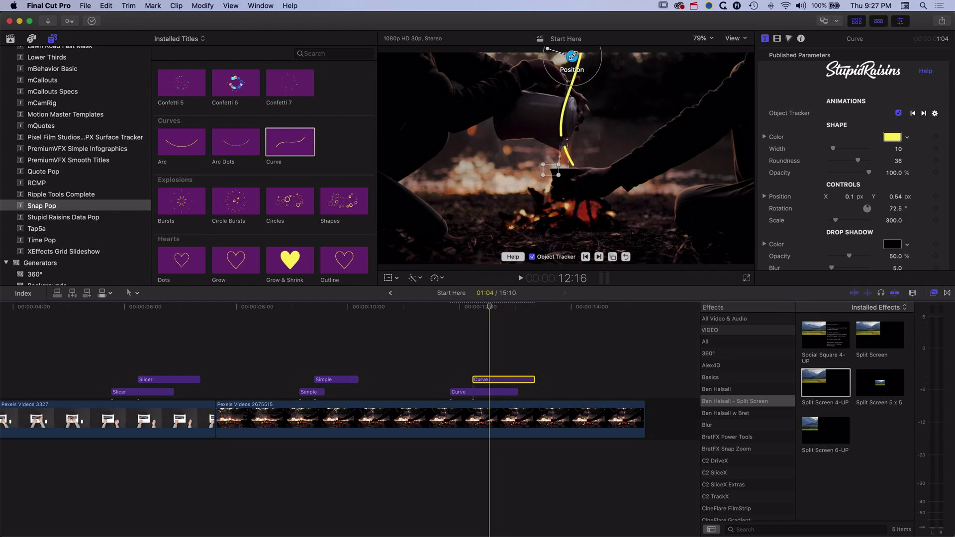
{"action": "left_click_drag", "start_coordinate": [573, 55], "coordinate": [563, 58]}
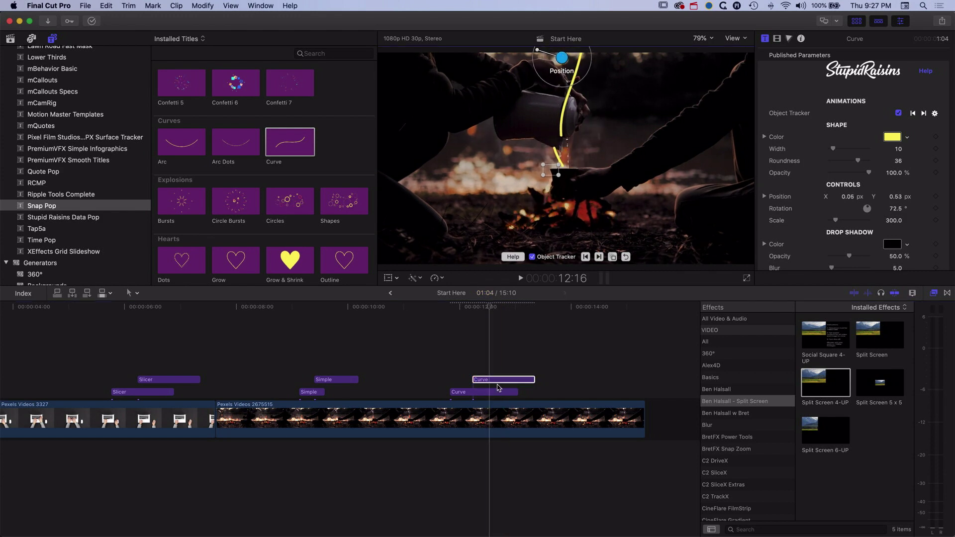
Start the upper Curve five frames earlier, re-track it, and duplicate it onto the lane above.
{"action": "left_click_drag", "start_coordinate": [509, 380], "coordinate": [499, 381]}
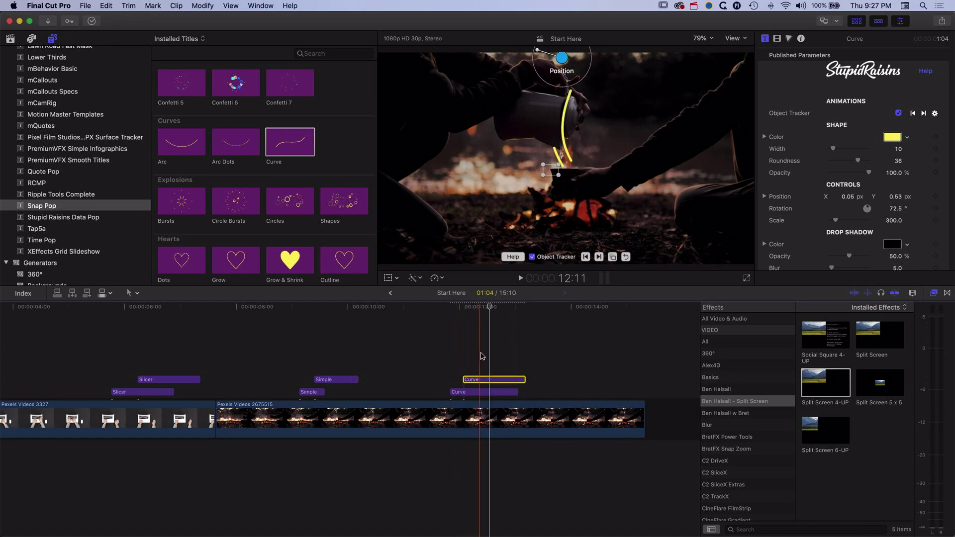
{"action": "left_click", "coordinate": [462, 307]}
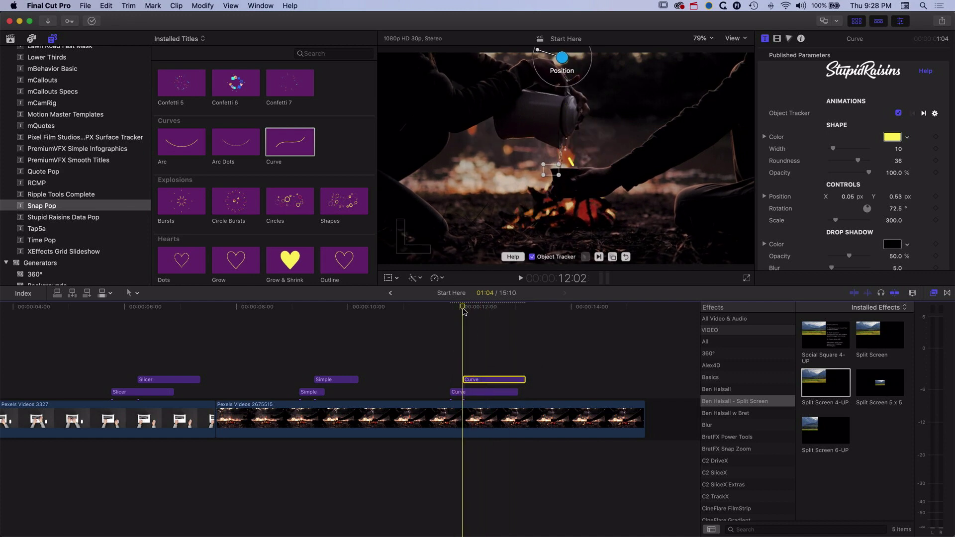
{"action": "left_click", "coordinate": [599, 257]}
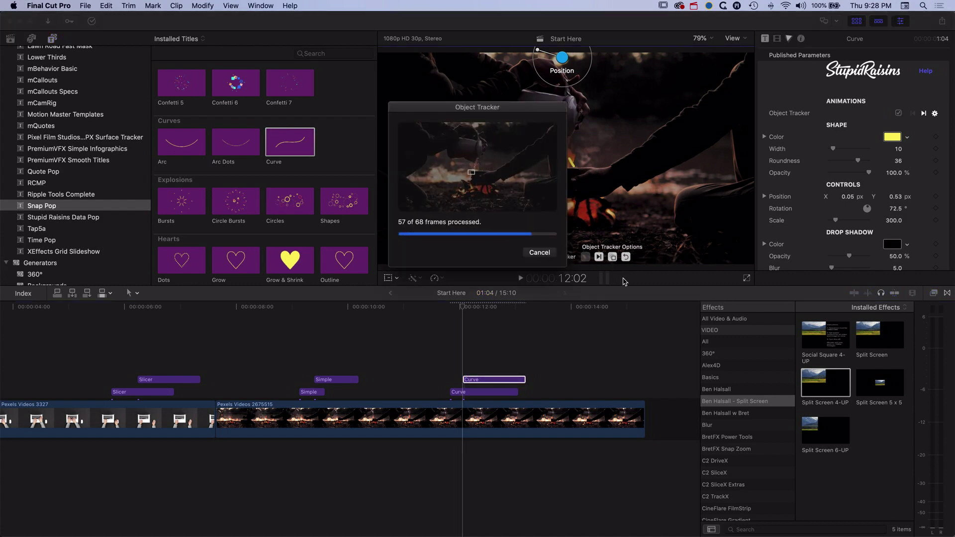
{"action": "left_click", "coordinate": [446, 307]}
{"action": "key", "text": "space"}
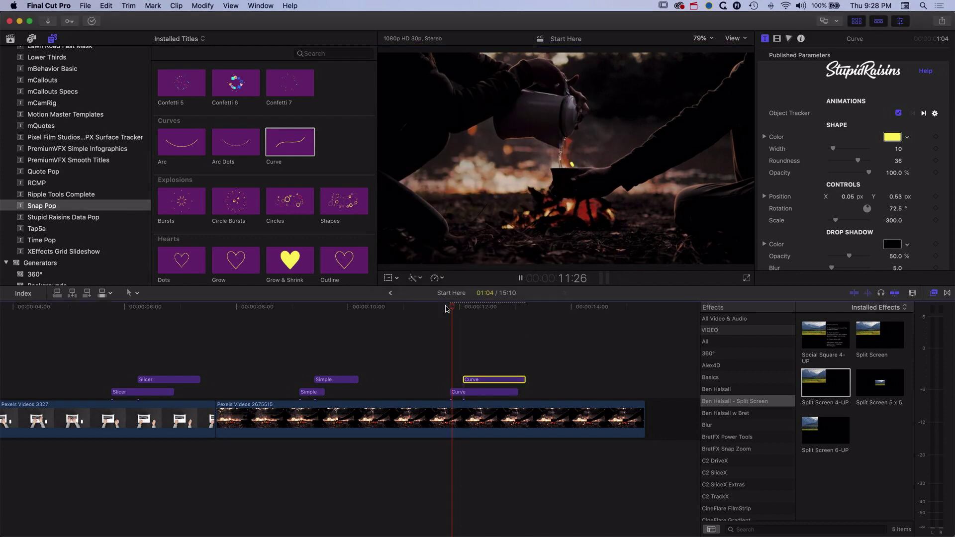
{"action": "left_click_drag", "start_coordinate": [446, 306], "coordinate": [482, 336]}
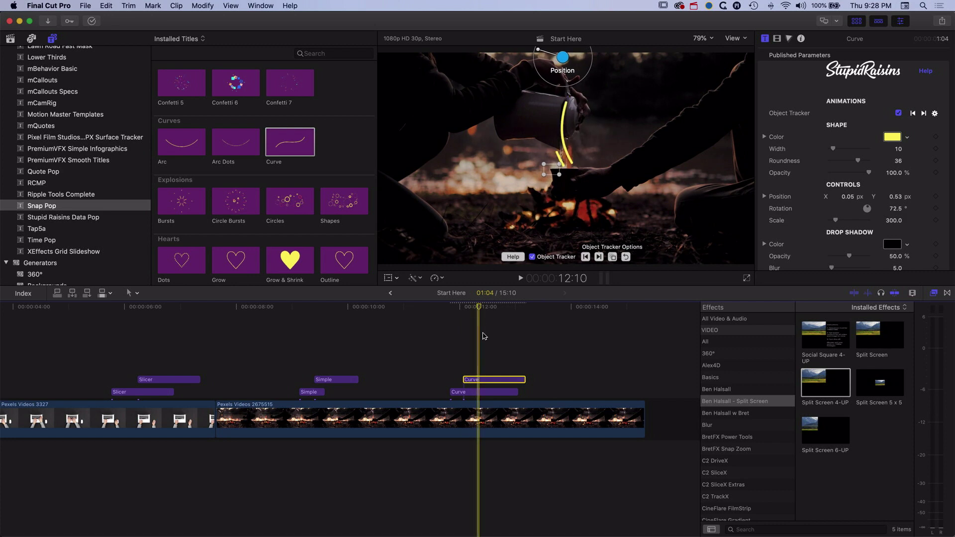
{"action": "left_click_drag", "start_coordinate": [476, 379], "coordinate": [485, 348]}
{"action": "left_click", "coordinate": [472, 315]}
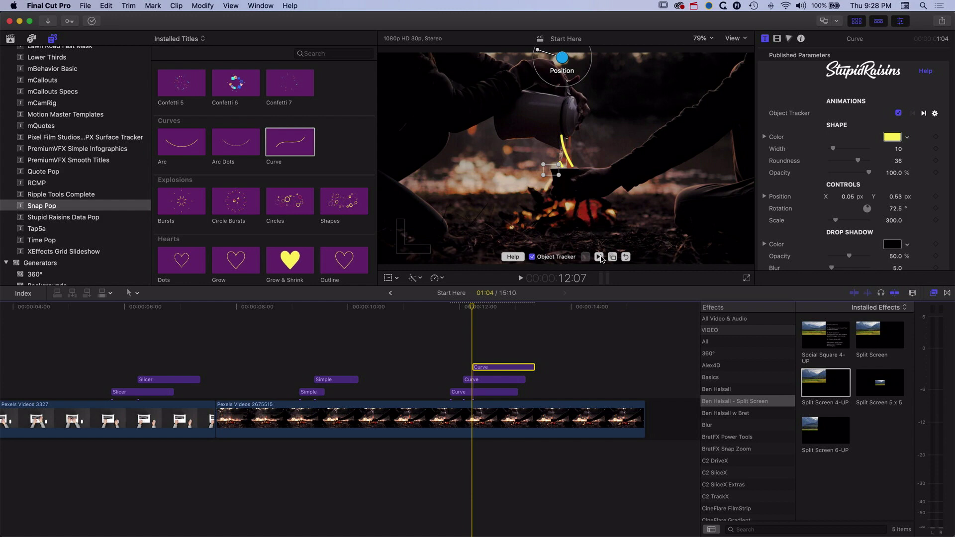
Track the duplicate Curve forward and shift the top curve further left.
{"action": "left_click", "coordinate": [599, 257]}
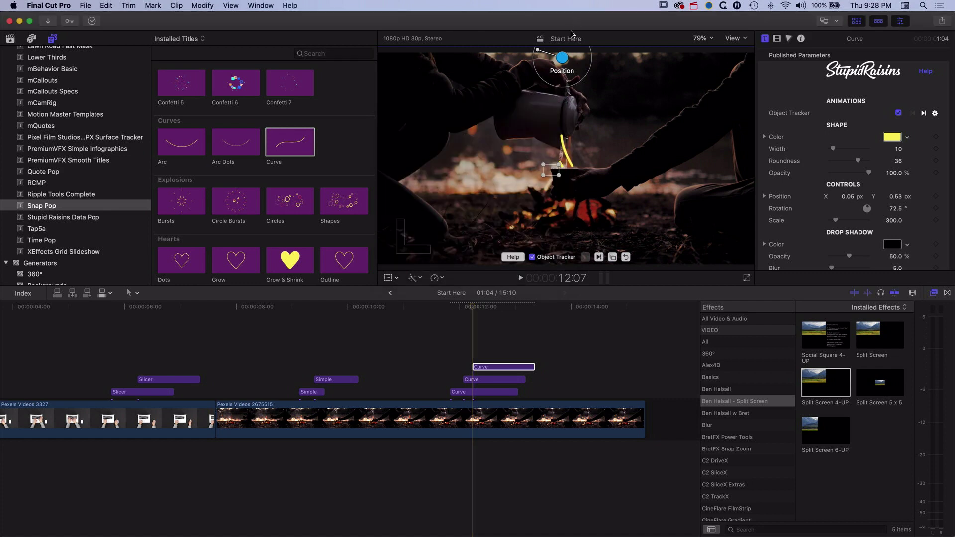
{"action": "left_click_drag", "start_coordinate": [559, 60], "coordinate": [555, 61]}
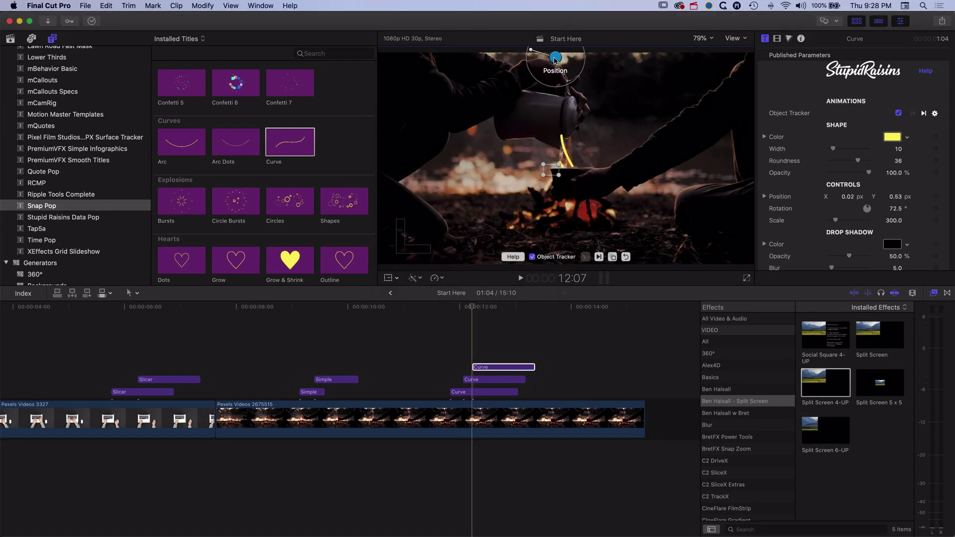
{"action": "key", "text": "super+z"}
{"action": "left_click_drag", "start_coordinate": [479, 308], "coordinate": [490, 309]}
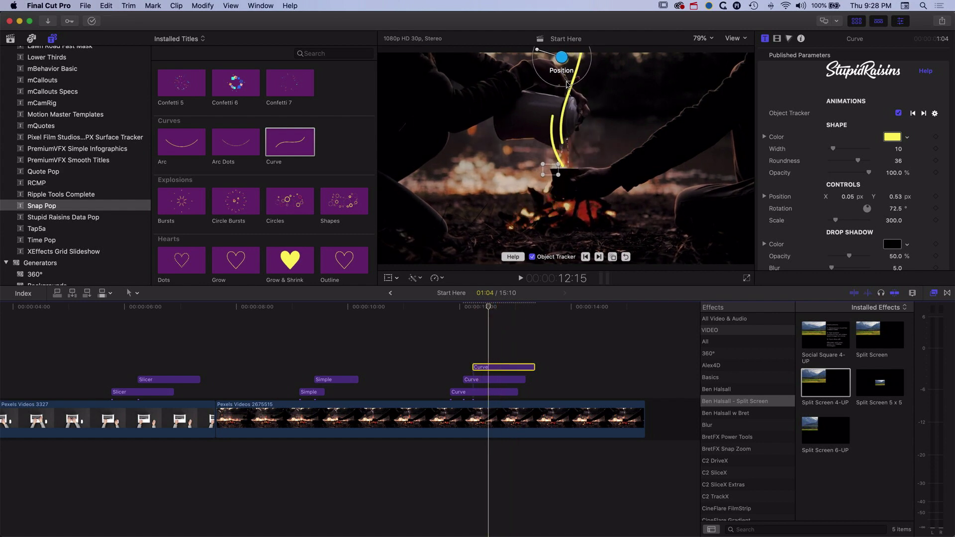
{"action": "left_click_drag", "start_coordinate": [563, 59], "coordinate": [555, 60]}
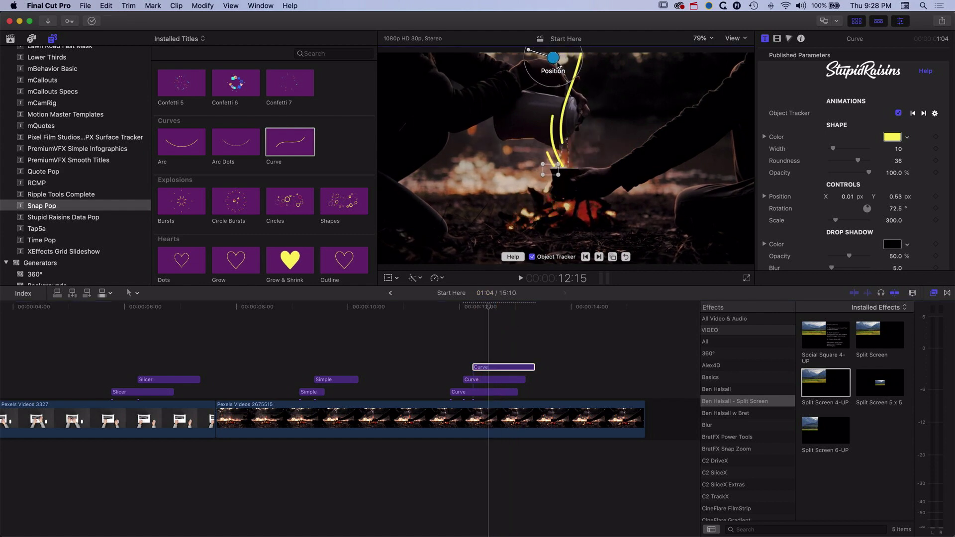
Shift the middle and bottom curves right, the bottom one to X 0.12 px, Y 0.54 px.
{"action": "left_click", "coordinate": [500, 379]}
{"action": "left_click_drag", "start_coordinate": [561, 59], "coordinate": [565, 61]}
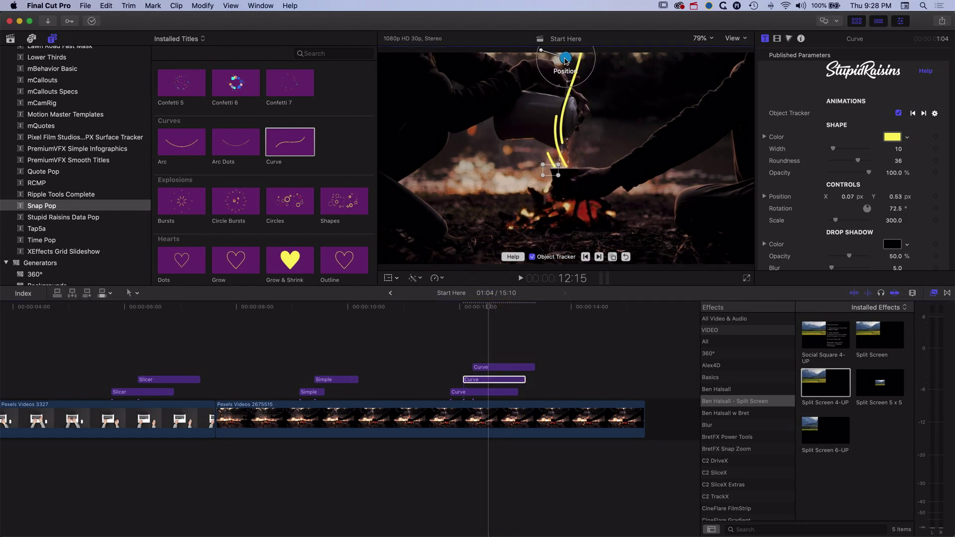
{"action": "left_click", "coordinate": [493, 392]}
{"action": "left_click_drag", "start_coordinate": [572, 58], "coordinate": [576, 59]}
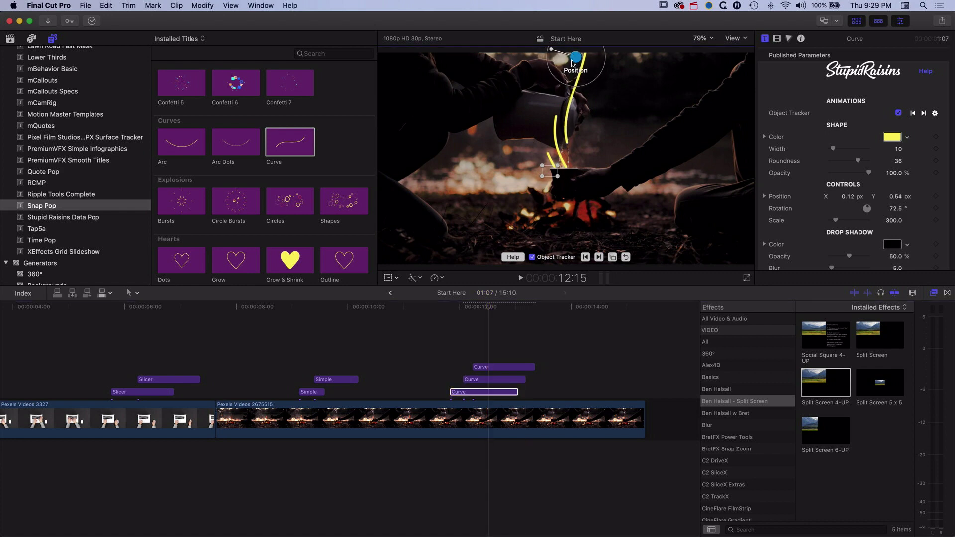
{"action": "left_click_drag", "start_coordinate": [490, 307], "coordinate": [489, 306]}
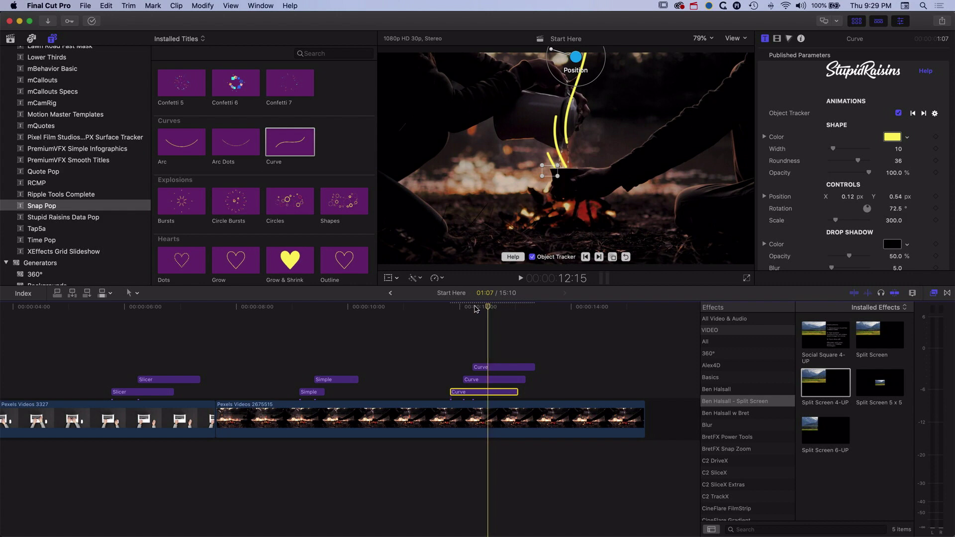
{"action": "left_click", "coordinate": [450, 307]}
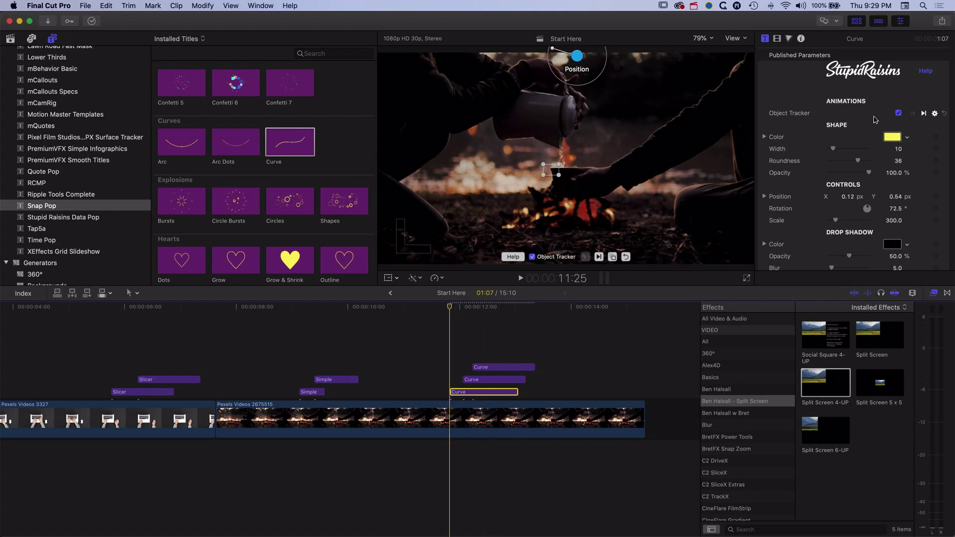
Colour the bottom curve orange and the middle curve red.
{"action": "left_click", "coordinate": [892, 137]}
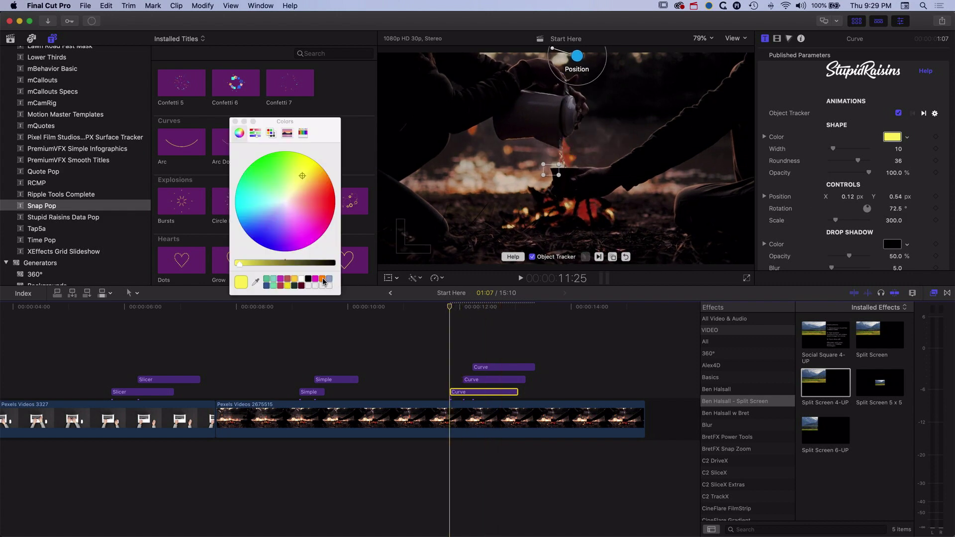
{"action": "left_click", "coordinate": [322, 279]}
{"action": "left_click", "coordinate": [232, 121]}
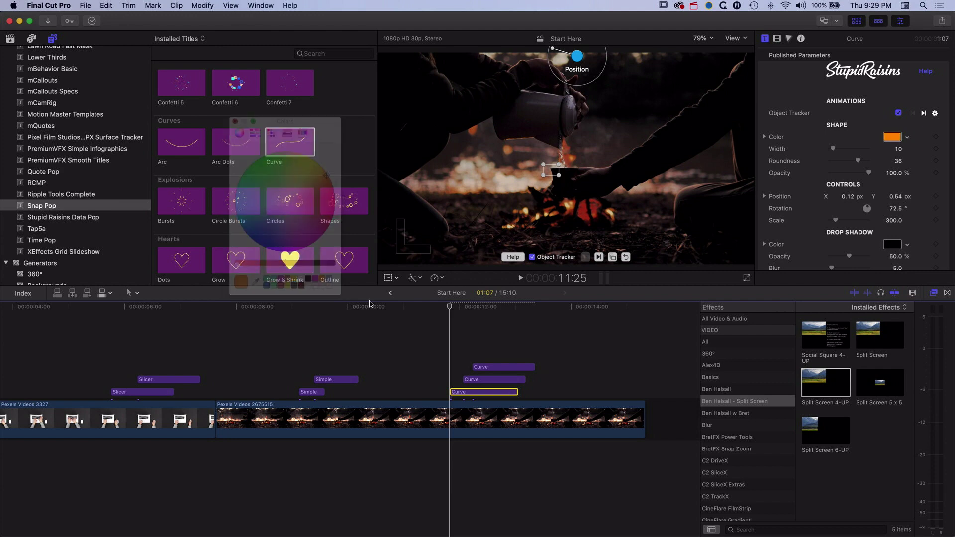
{"action": "left_click", "coordinate": [491, 379]}
{"action": "left_click", "coordinate": [892, 137]}
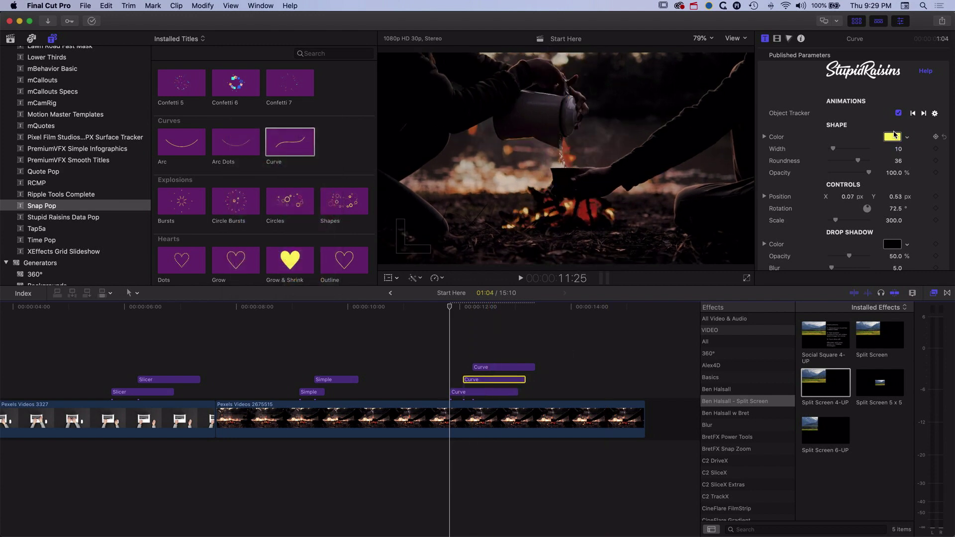
{"action": "mouse_move", "coordinate": [316, 193]}
{"action": "left_mouse_down"}
{"action": "mouse_move", "coordinate": [326, 199]}
{"action": "mouse_move", "coordinate": [325, 189]}
{"action": "left_mouse_up"}
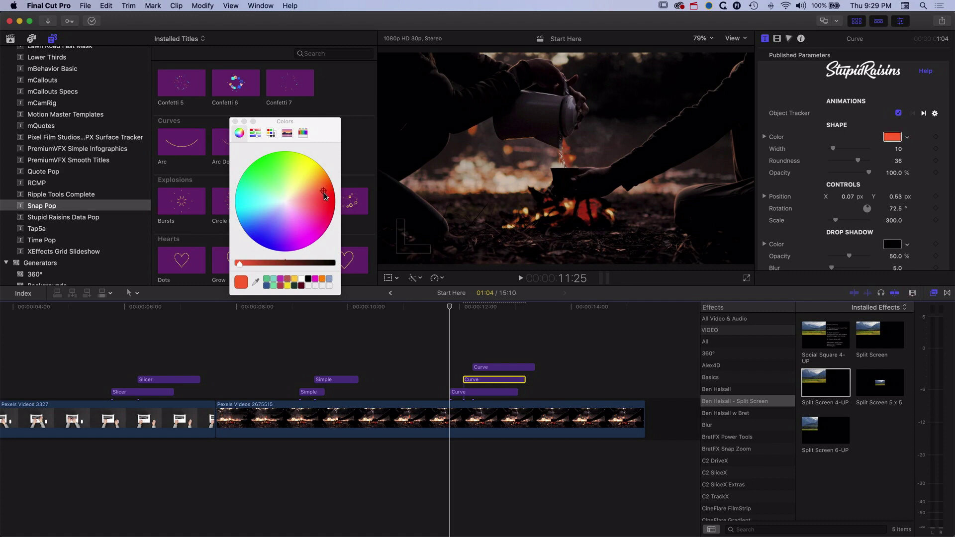
Make the top Curve title crimson red, close the colour picker, and play back the pour.
{"action": "left_click", "coordinate": [502, 367]}
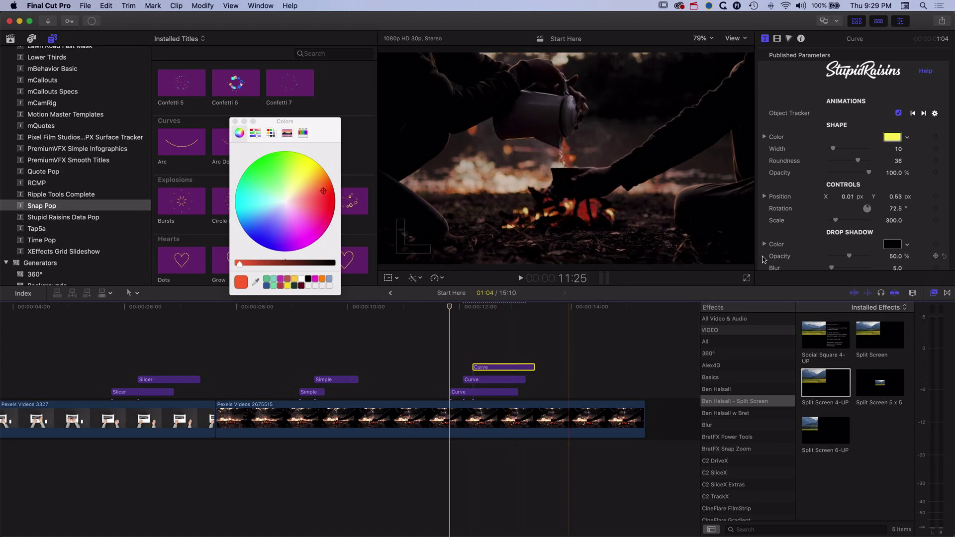
{"action": "left_click", "coordinate": [893, 138]}
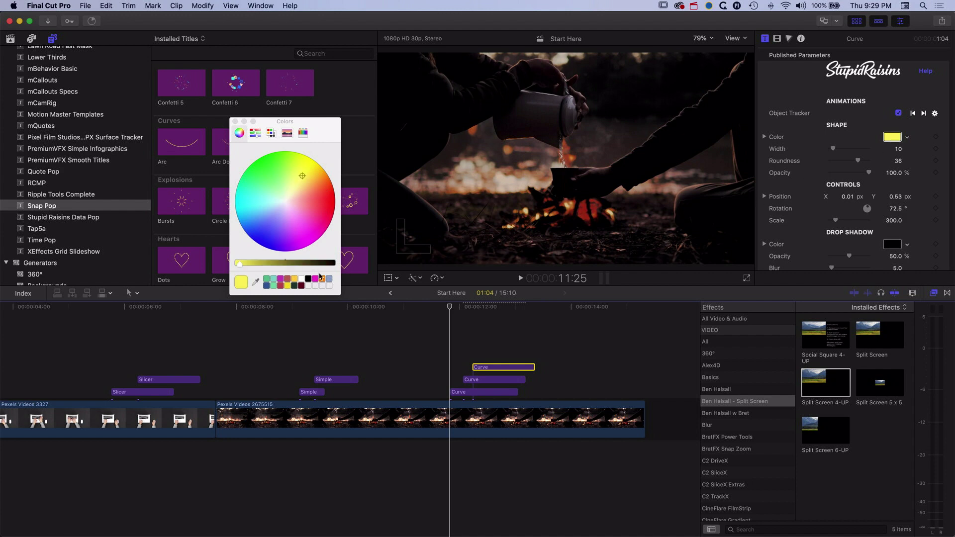
{"action": "left_click", "coordinate": [279, 287]}
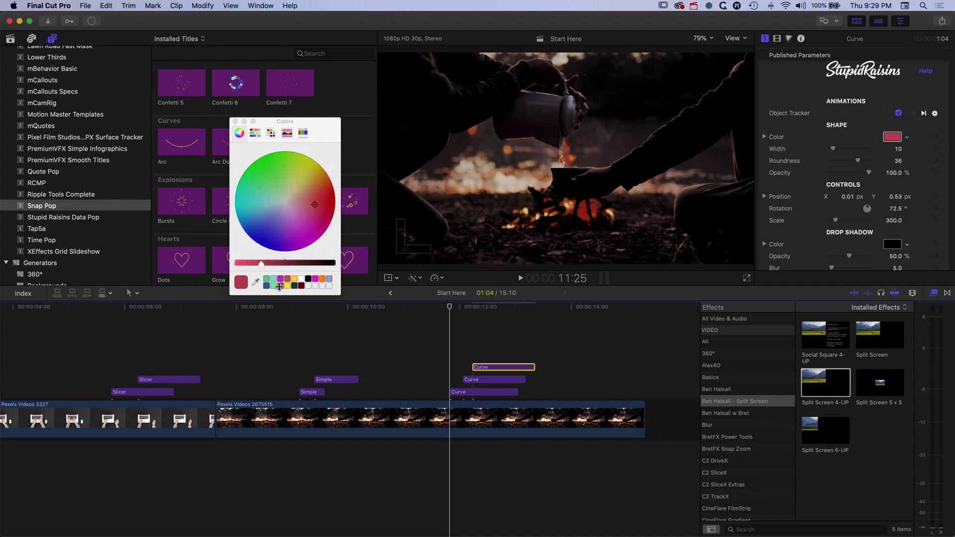
{"action": "left_click", "coordinate": [235, 121]}
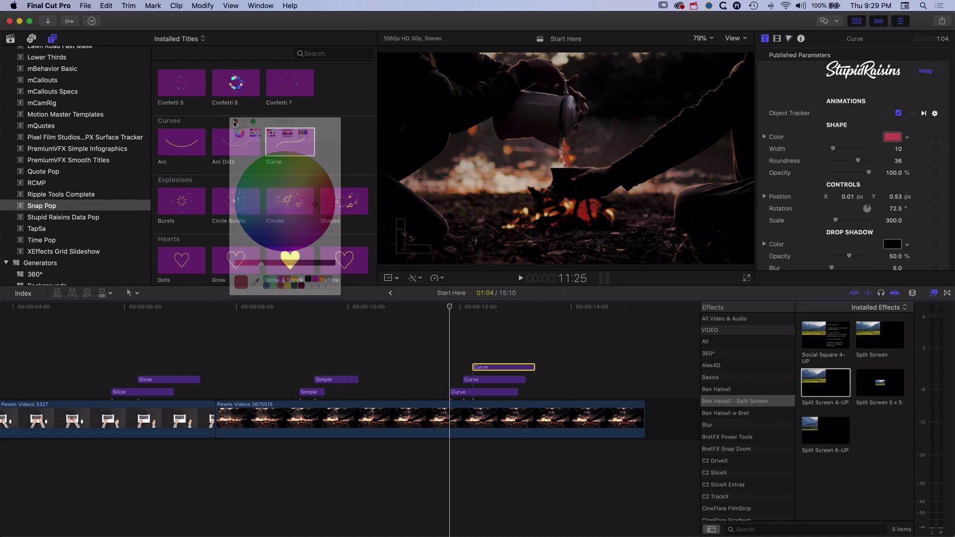
{"action": "key", "text": "space"}
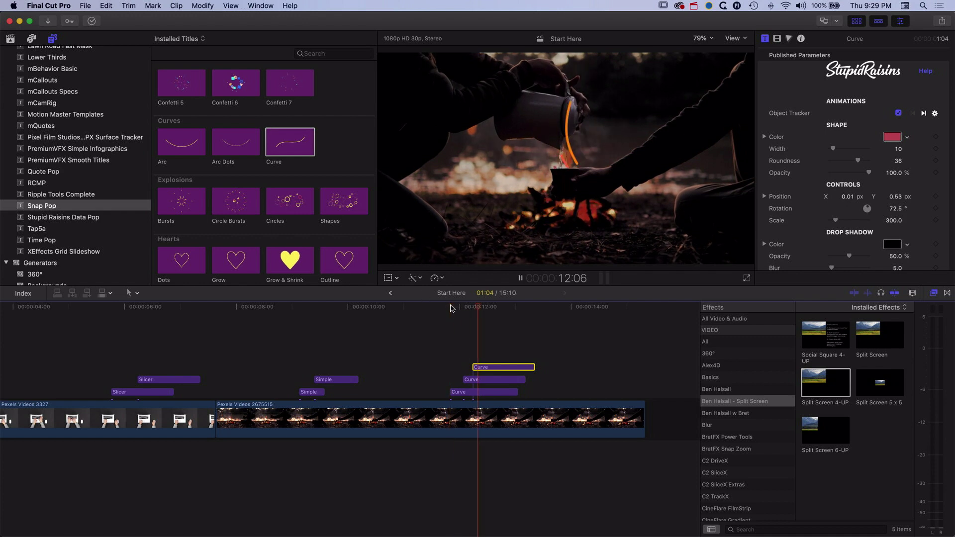
{"action": "key", "text": "space"}
{"action": "key", "text": "space"}
{"action": "key", "text": "space"}
Lower the Pexels Videos 2675515 campfire clip's opacity to 23.05% and replay the section.
{"action": "left_click", "coordinate": [497, 409]}
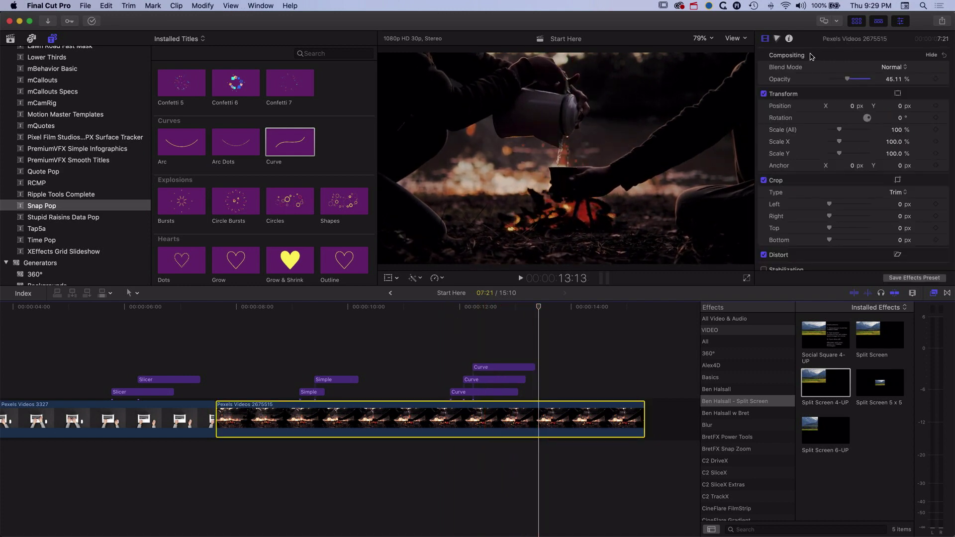
{"action": "left_click_drag", "start_coordinate": [847, 80], "coordinate": [839, 81]}
{"action": "key", "text": "space"}
{"action": "key", "text": "space"}
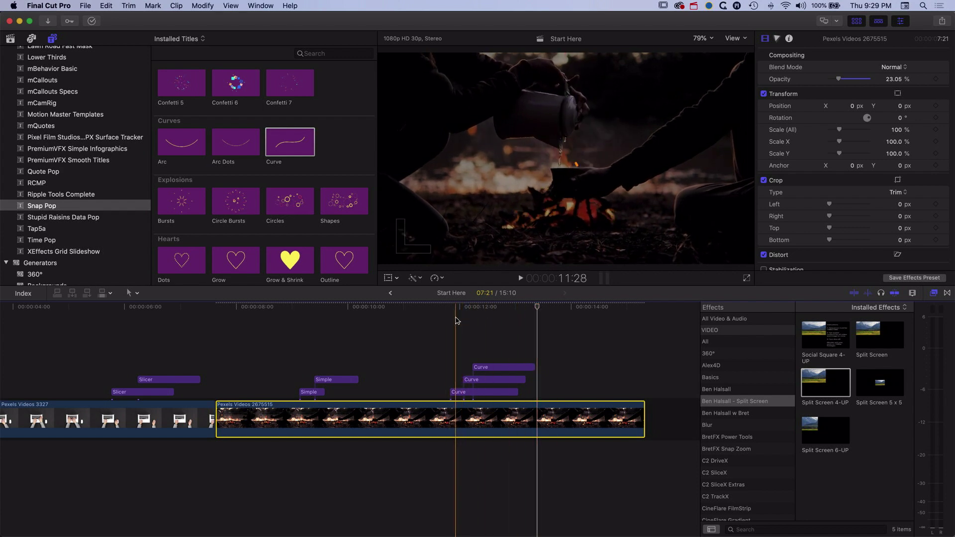
{"action": "key", "text": "space"}
{"action": "key", "text": "space"}
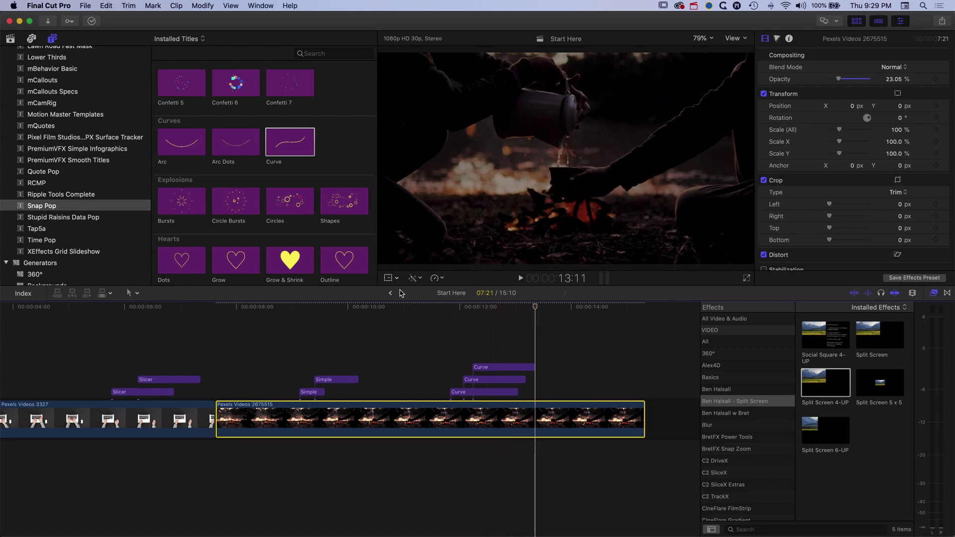
Open the Skipping project from the library and scrub back to an earlier frame of the jump.
{"action": "left_click", "coordinate": [11, 38]}
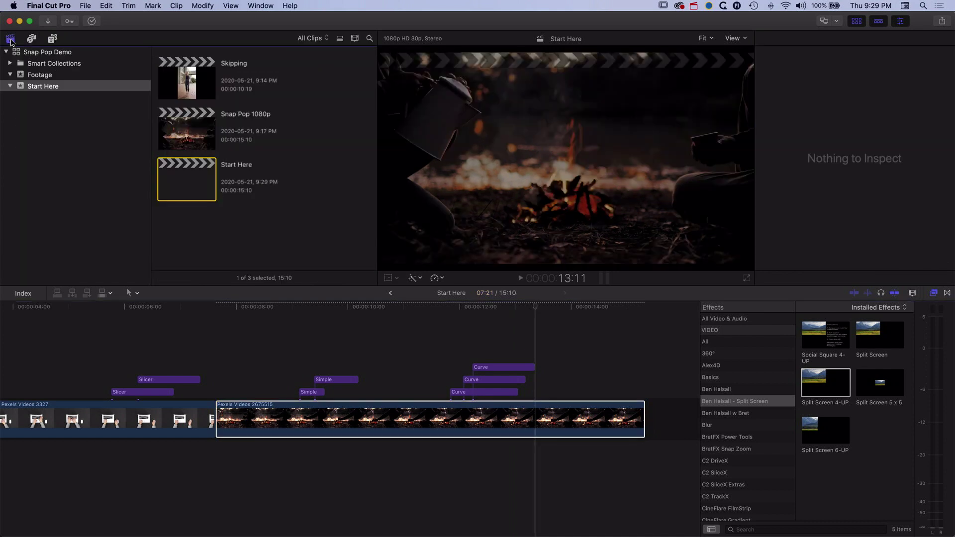
{"action": "double_click", "coordinate": [181, 72]}
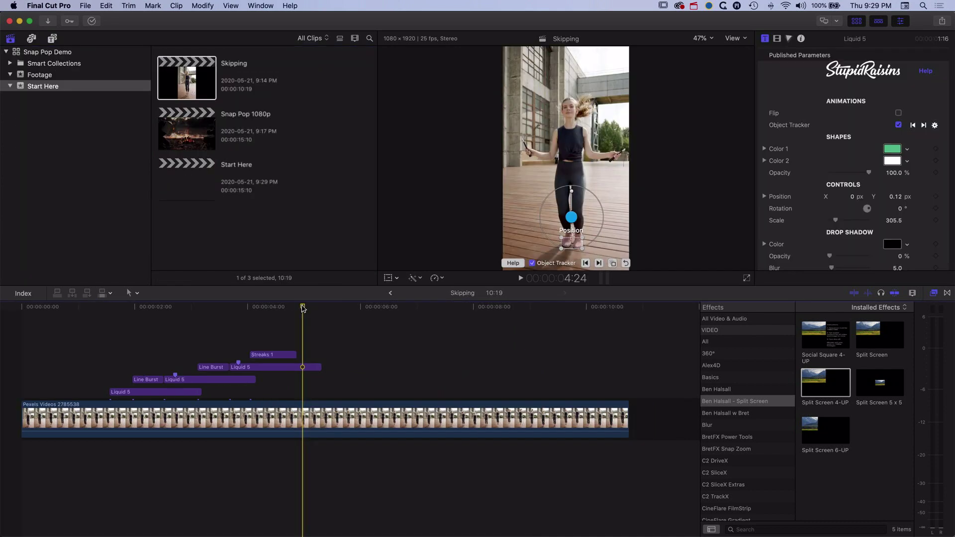
{"action": "mouse_move", "coordinate": [303, 308]}
{"action": "left_mouse_down"}
{"action": "mouse_move", "coordinate": [219, 309]}
{"action": "mouse_move", "coordinate": [267, 312]}
{"action": "left_mouse_up"}
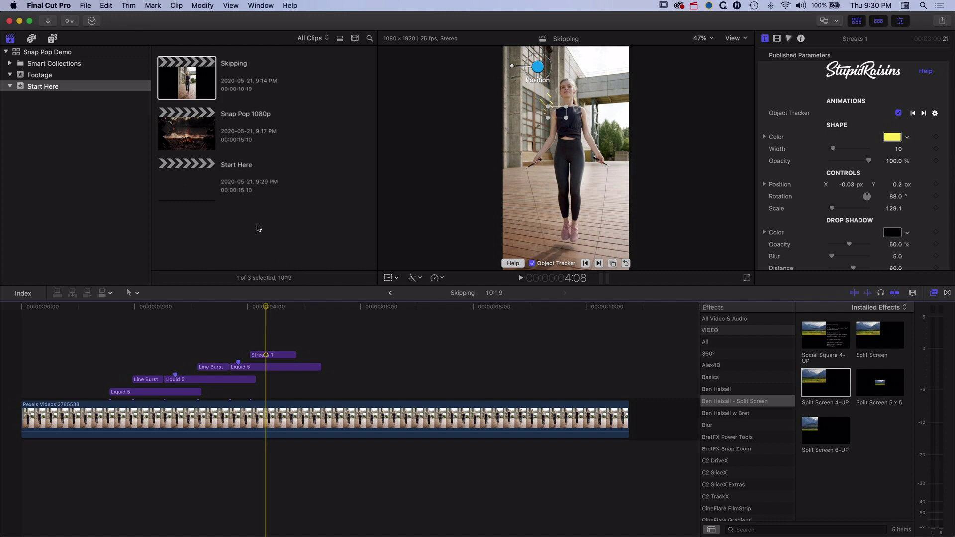
{"action": "left_click", "coordinate": [54, 38]}
Add the Liquid 5 title above the skipping footage, shift it slightly later, and return to 4:15.
{"action": "left_click", "coordinate": [52, 39]}
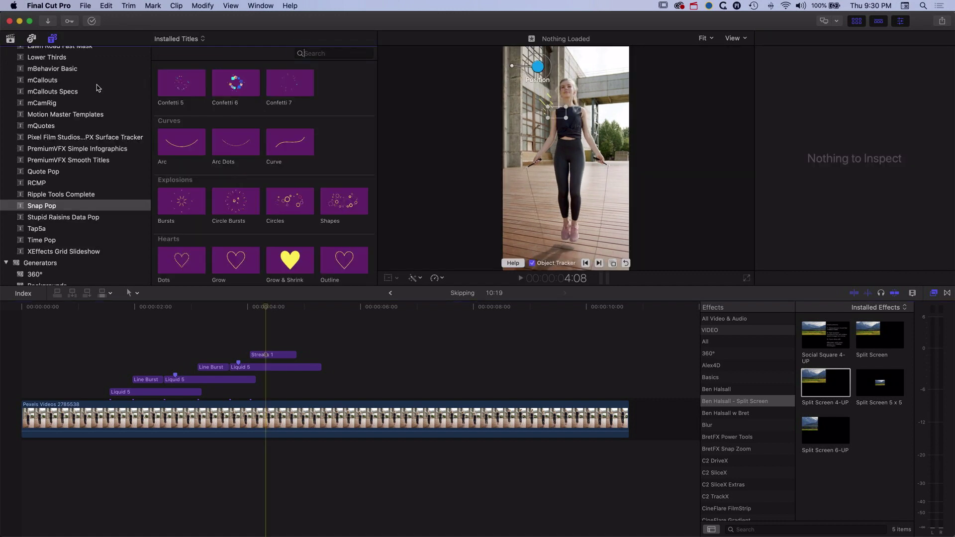
{"action": "scroll", "coordinate": [237, 161], "scroll_direction": "down", "scroll_amount": 5}
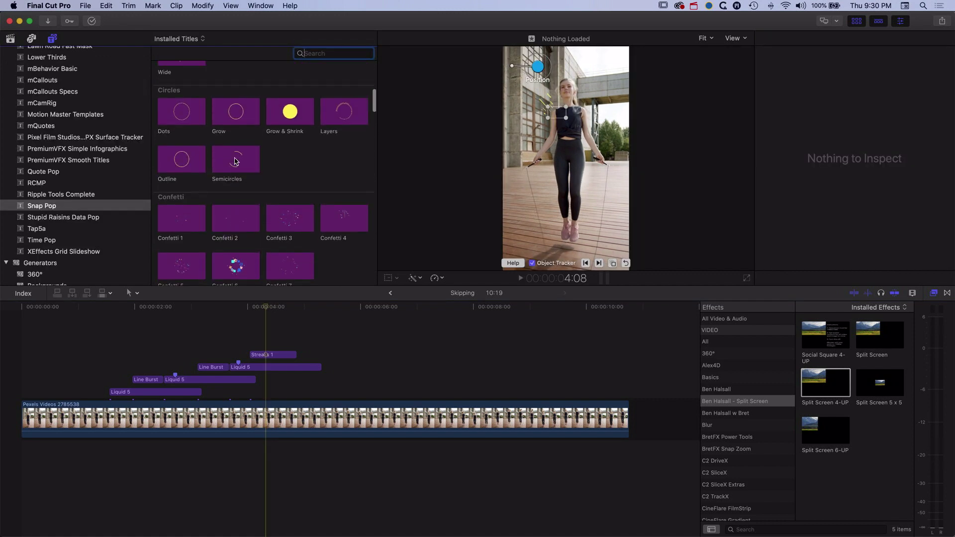
{"action": "scroll", "coordinate": [235, 160], "scroll_direction": "down", "scroll_amount": 5}
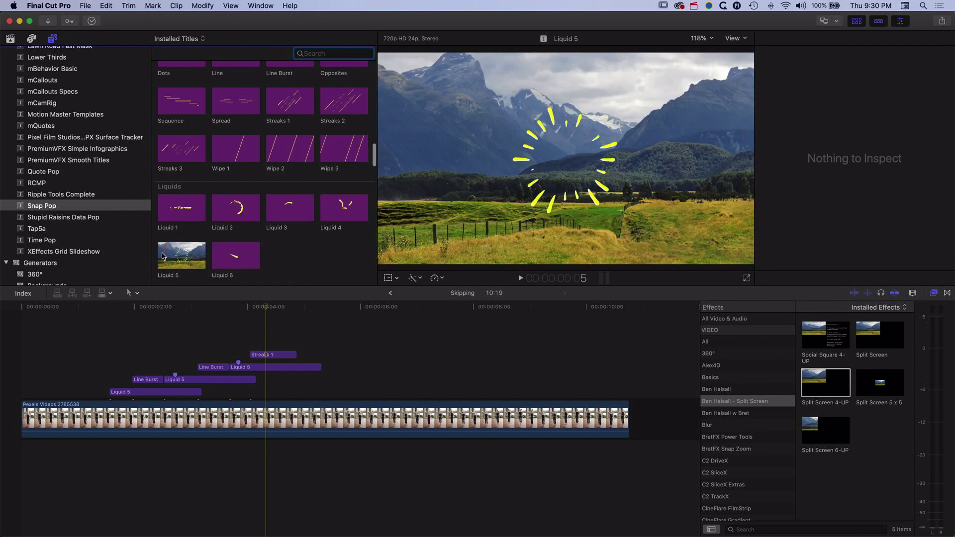
{"action": "left_click", "coordinate": [178, 259]}
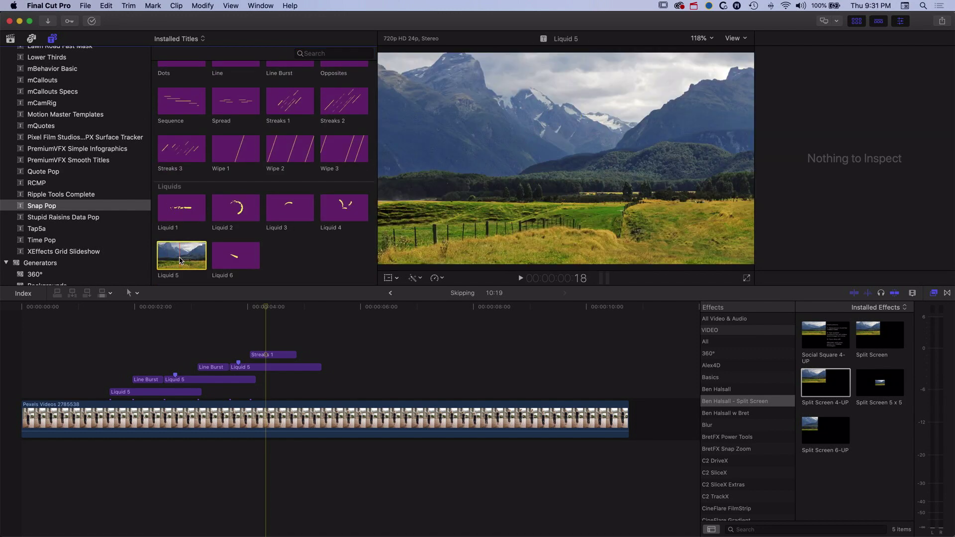
{"action": "left_click_drag", "start_coordinate": [178, 259], "coordinate": [266, 392]}
{"action": "left_click", "coordinate": [276, 306]}
{"action": "left_click_drag", "start_coordinate": [276, 306], "coordinate": [283, 309]}
{"action": "key", "text": "Right"}
{"action": "key", "text": "Right"}
{"action": "key", "text": "Right"}
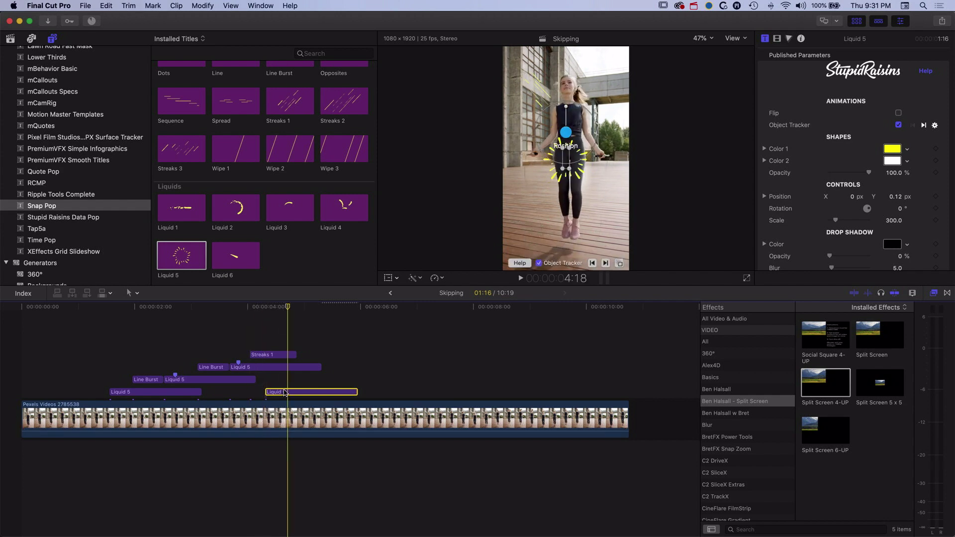
{"action": "left_click_drag", "start_coordinate": [286, 394], "coordinate": [300, 396]}
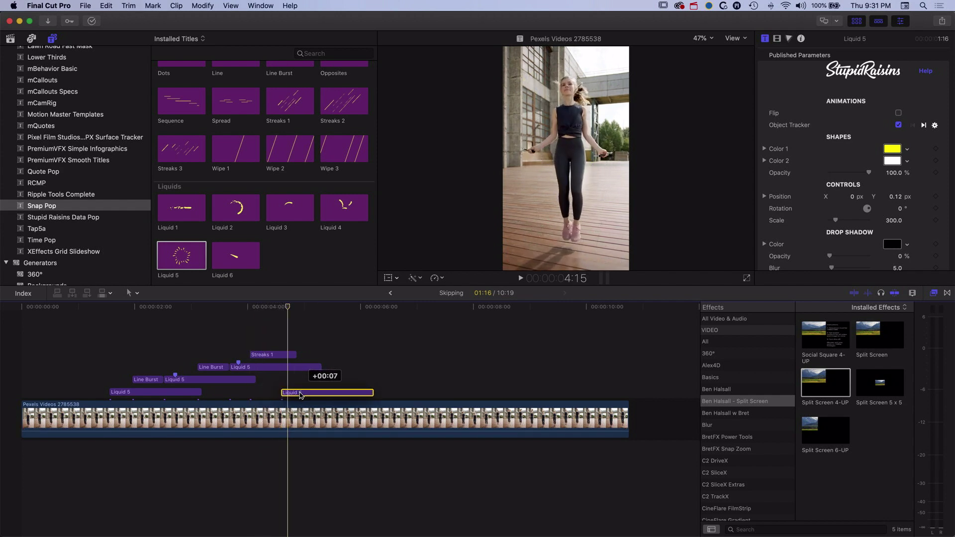
{"action": "left_click", "coordinate": [281, 306]}
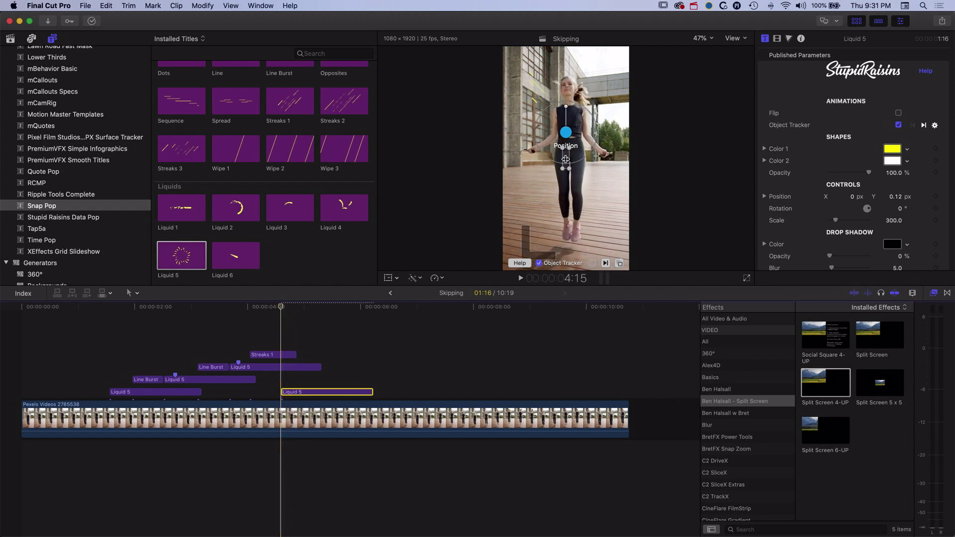
Move the Liquid 5 splash to her feet, track it, and place a copy later around 5:15.
{"action": "left_click_drag", "start_coordinate": [565, 156], "coordinate": [566, 236]}
{"action": "left_click", "coordinate": [603, 265]}
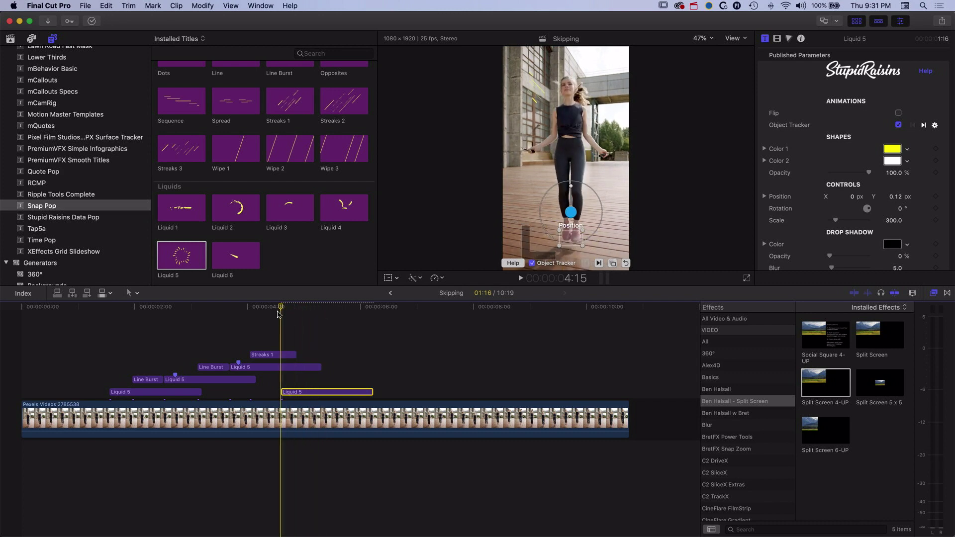
{"action": "key", "text": "space"}
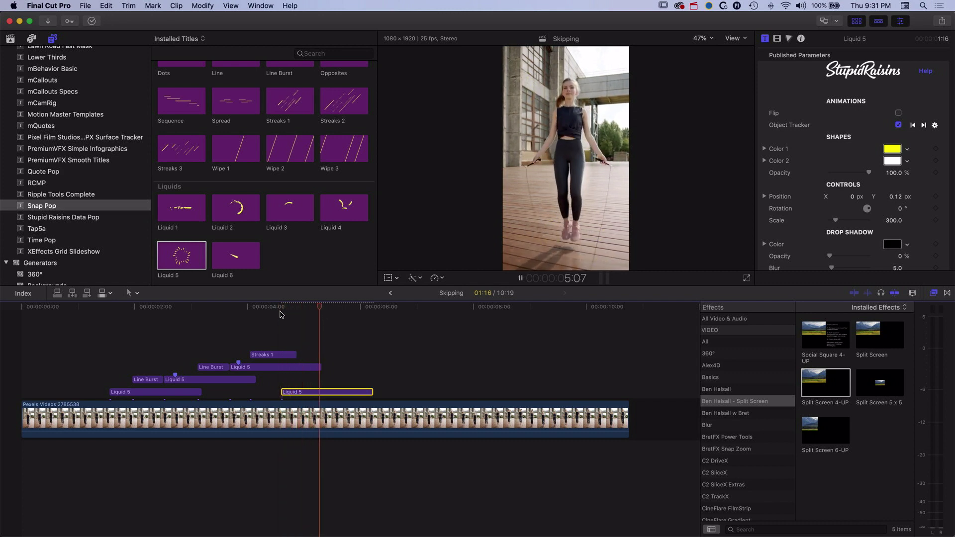
{"action": "left_click_drag", "start_coordinate": [320, 391], "coordinate": [361, 380]}
{"action": "left_click_drag", "start_coordinate": [374, 306], "coordinate": [353, 382]}
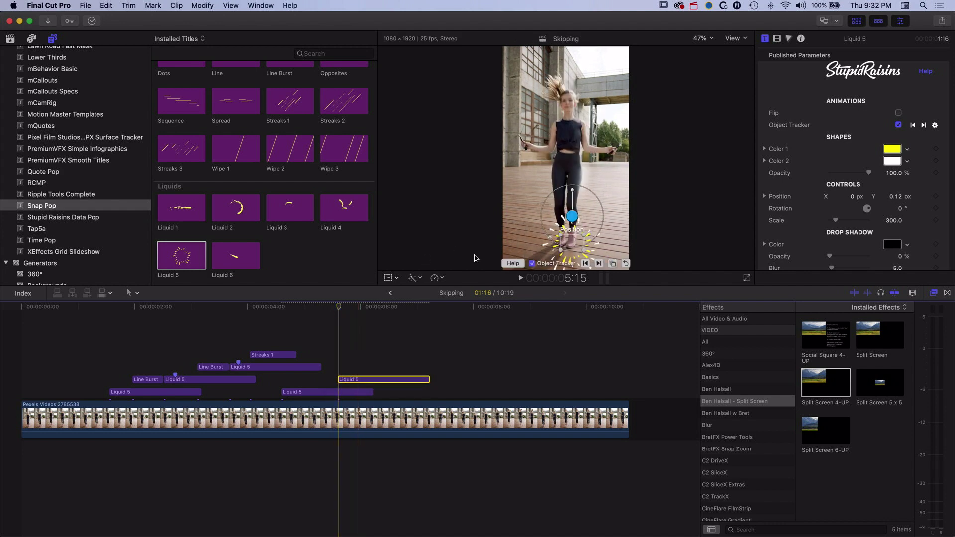
Nudge the Liquid 5 copy slightly up and left, then track its position forward.
{"action": "left_click_drag", "start_coordinate": [573, 239], "coordinate": [569, 232]}
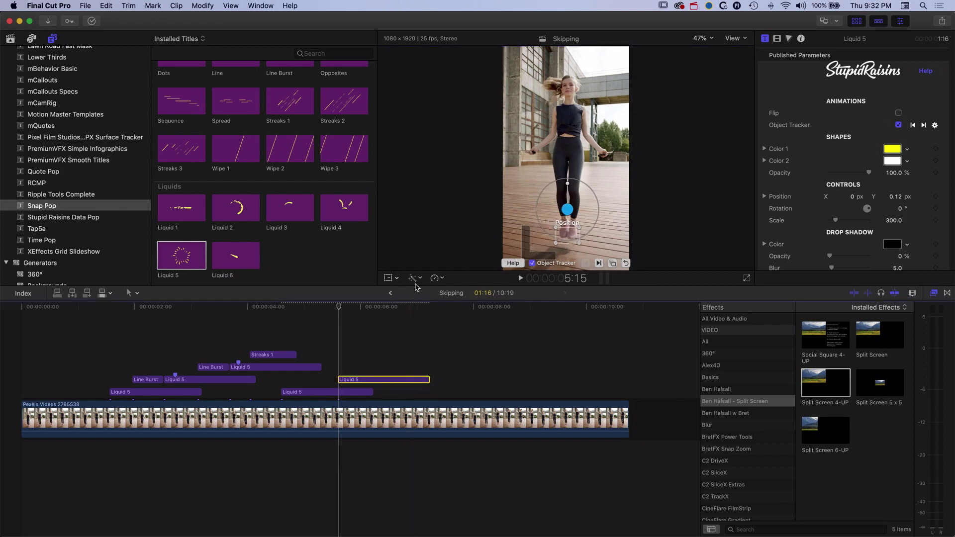
{"action": "left_click", "coordinate": [599, 263]}
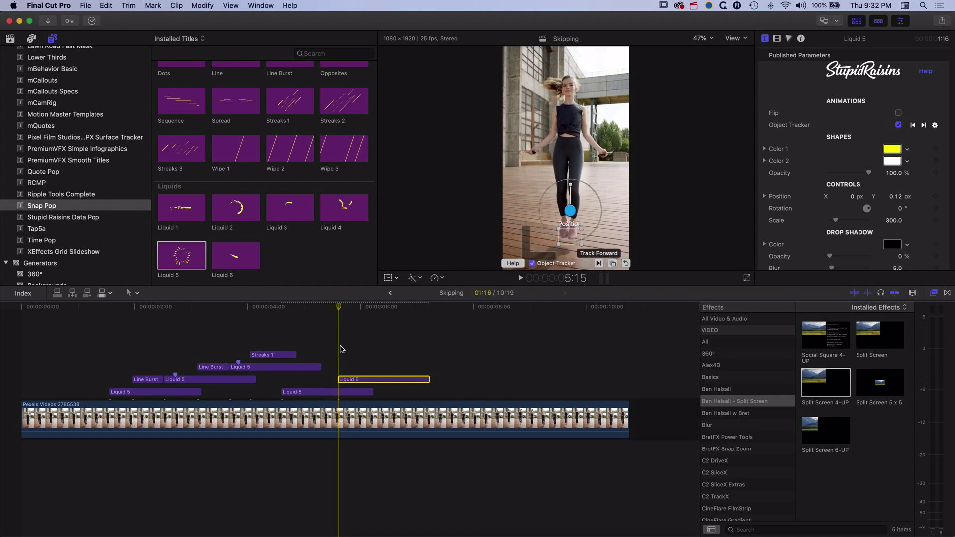
{"action": "key", "text": "space"}
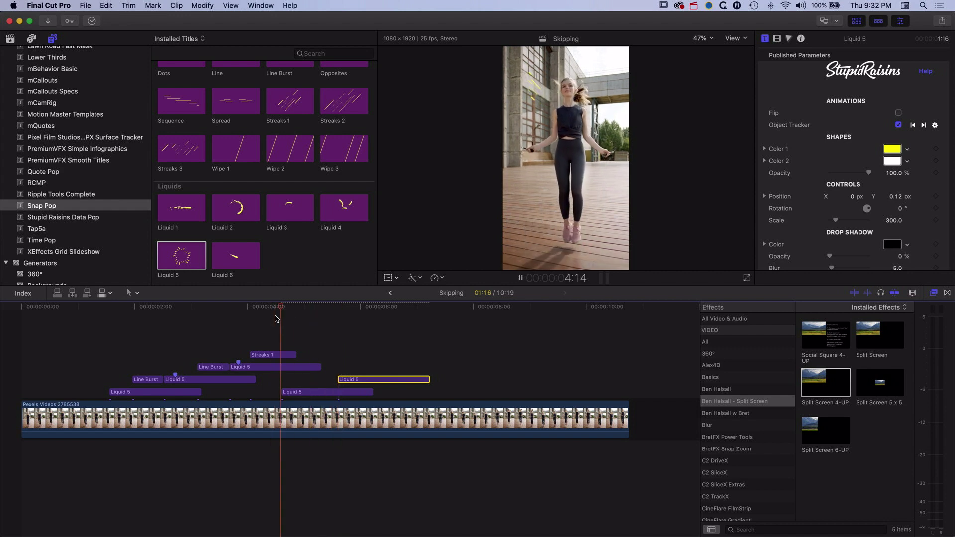
{"action": "key", "text": "space"}
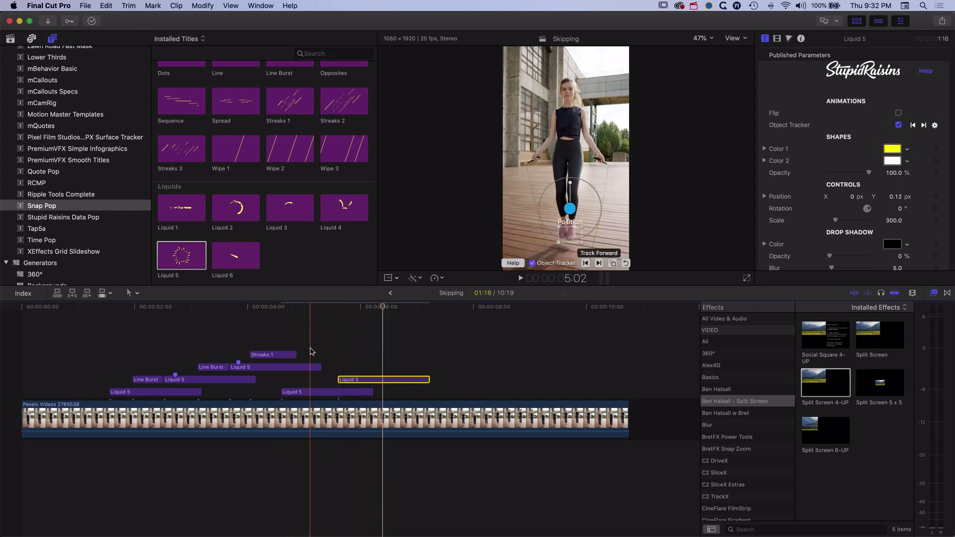
Realign the tracked Liquid 5 splash over her feet at the 6:00 and 5:15 frames.
{"action": "left_click_drag", "start_coordinate": [383, 308], "coordinate": [352, 307]}
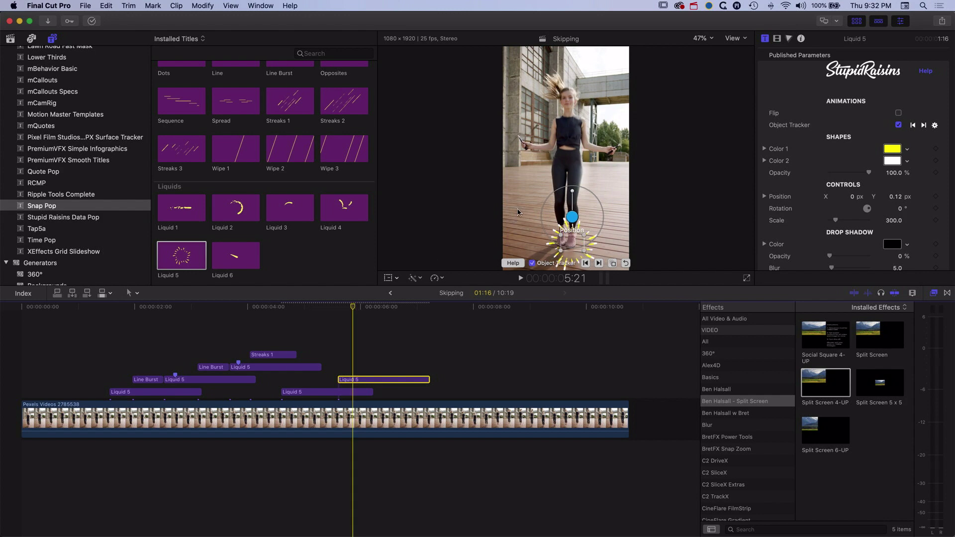
{"action": "left_click_drag", "start_coordinate": [573, 219], "coordinate": [565, 218]}
{"action": "left_click_drag", "start_coordinate": [354, 306], "coordinate": [343, 310]}
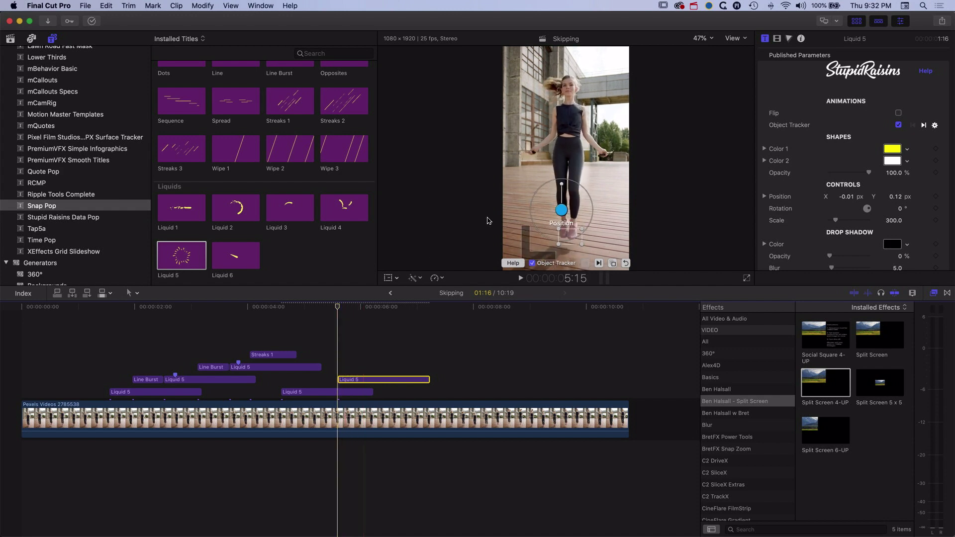
{"action": "left_click_drag", "start_coordinate": [565, 235], "coordinate": [559, 232]}
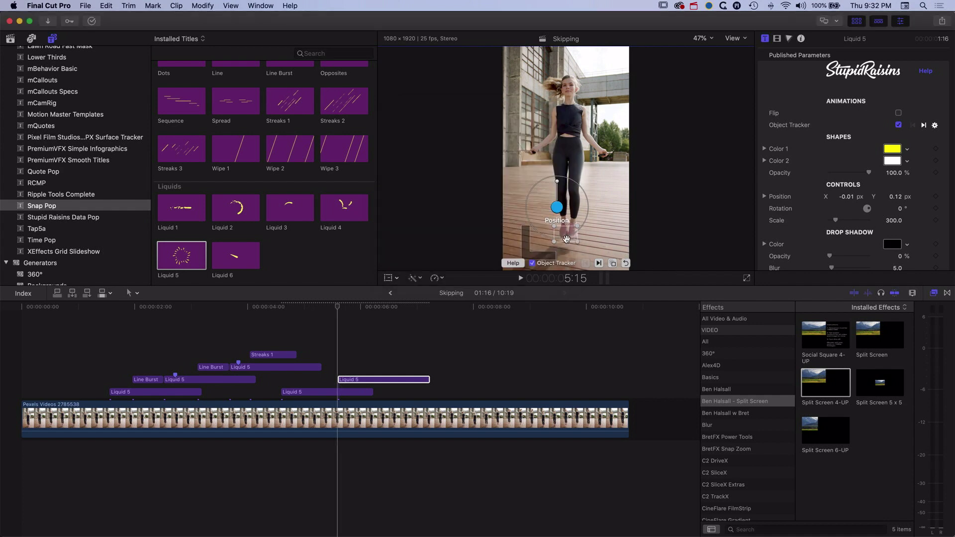
{"action": "left_click", "coordinate": [338, 309]}
{"action": "key", "text": "space"}
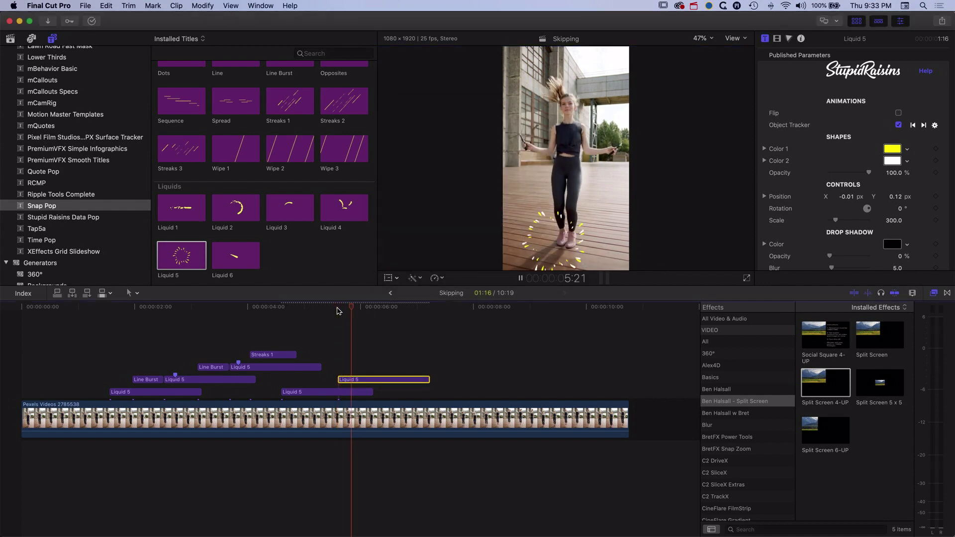
{"action": "key", "text": "space"}
Shift the Liquid 5 splash slightly right and replay from an earlier frame to review.
{"action": "left_click_drag", "start_coordinate": [558, 215], "coordinate": [562, 213]}
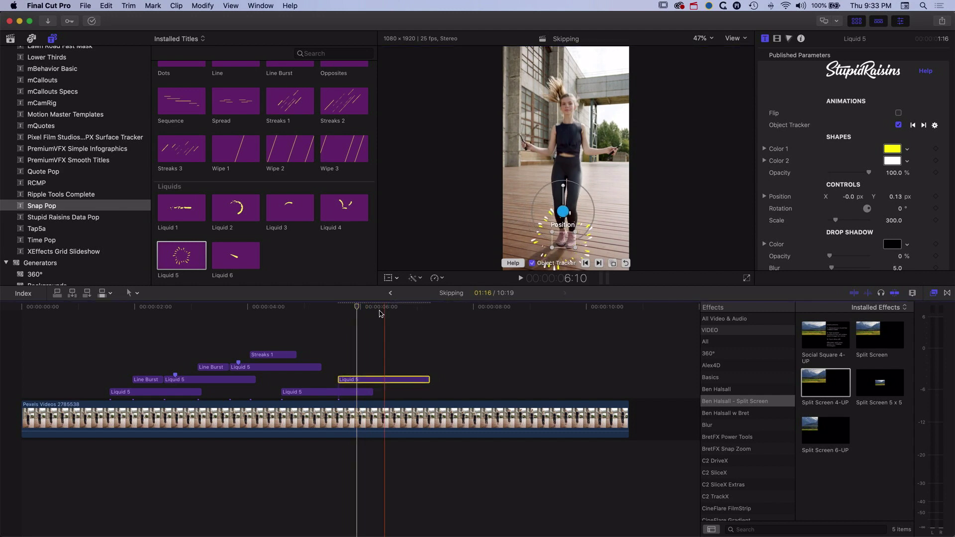
{"action": "left_click_drag", "start_coordinate": [302, 309], "coordinate": [89, 312]}
{"action": "key", "text": "space"}
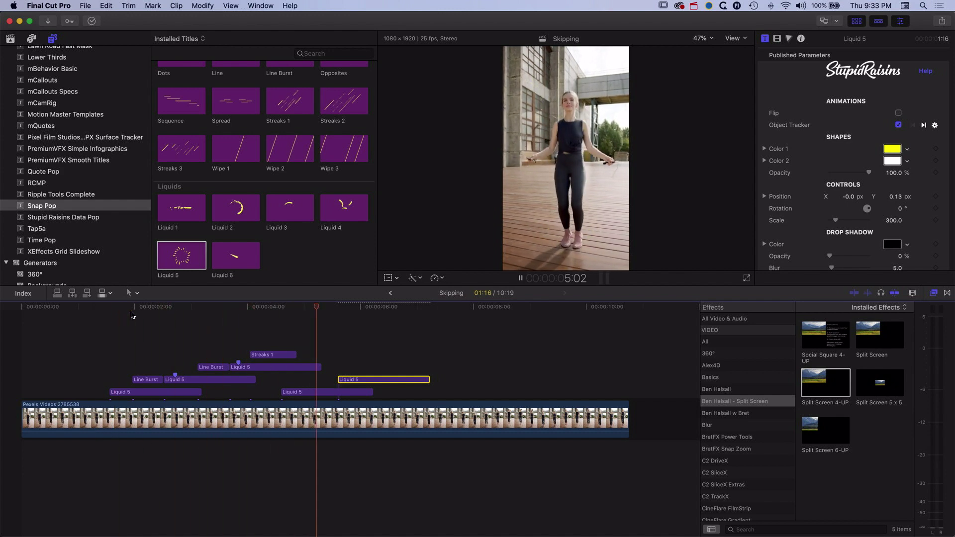
{"action": "key", "text": "space"}
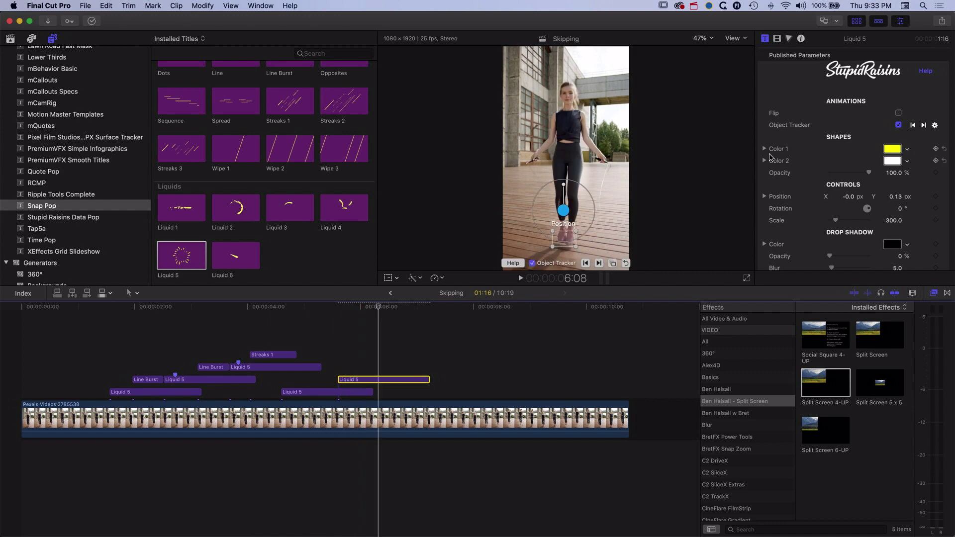
Change the Liquid 5 splash's Color 1 from yellow to magenta and preview it.
{"action": "left_click", "coordinate": [892, 149]}
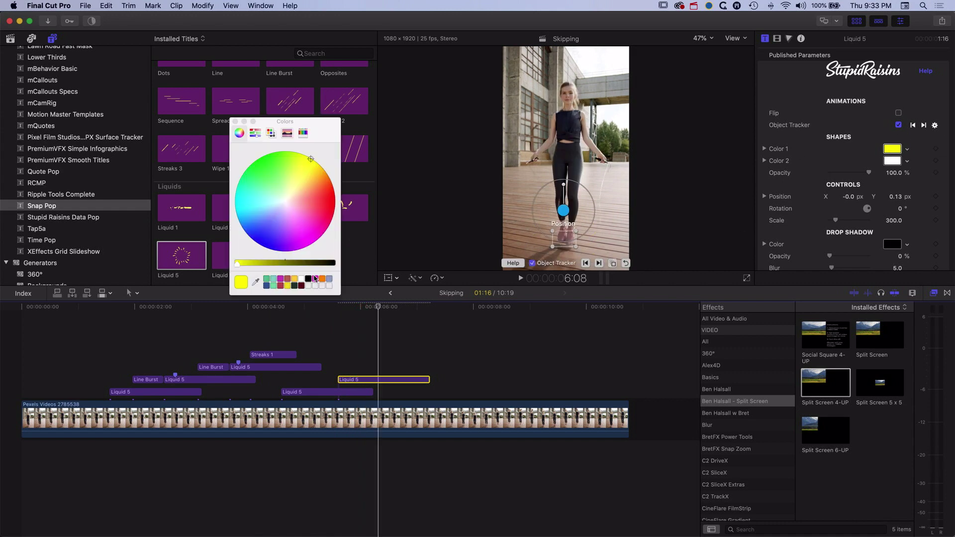
{"action": "left_click", "coordinate": [317, 279]}
{"action": "left_click", "coordinate": [235, 122]}
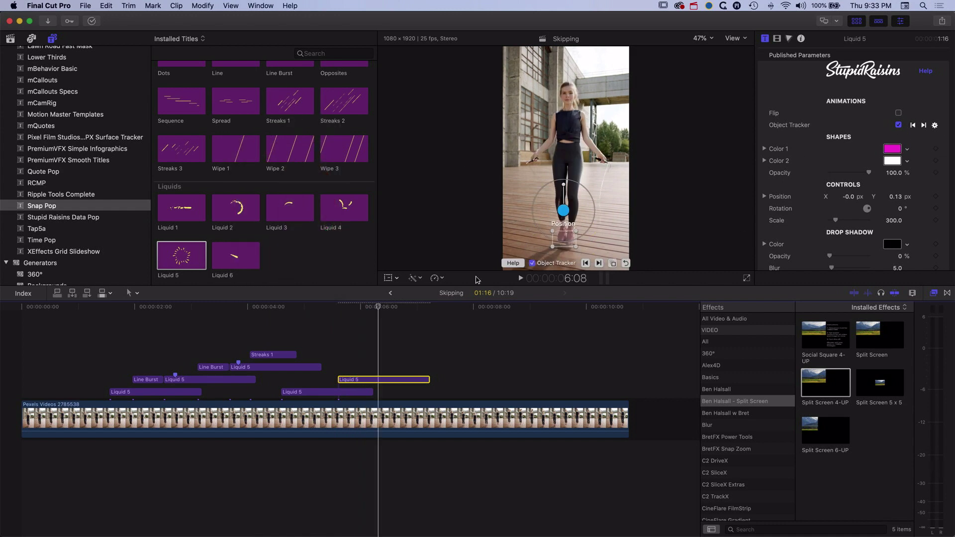
{"action": "key", "text": "space"}
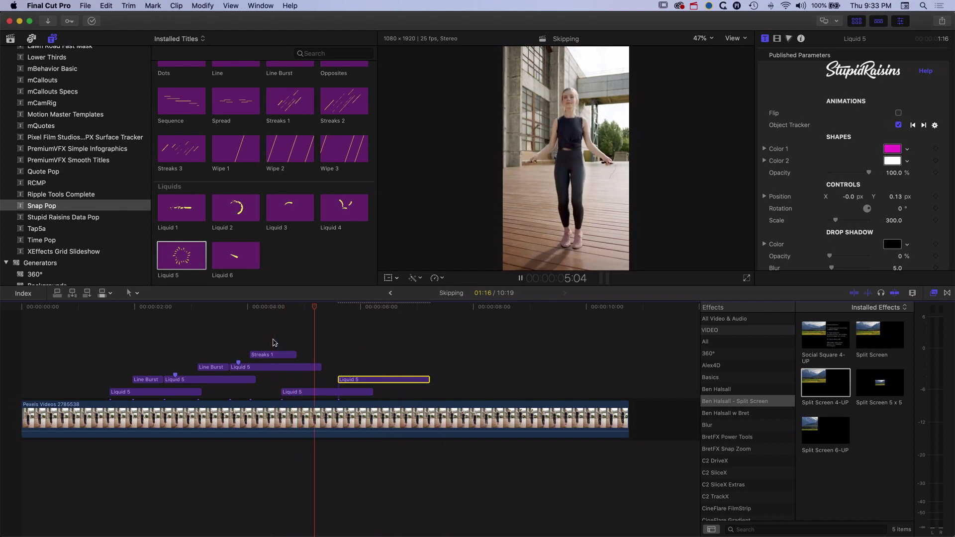
{"action": "key", "text": "space"}
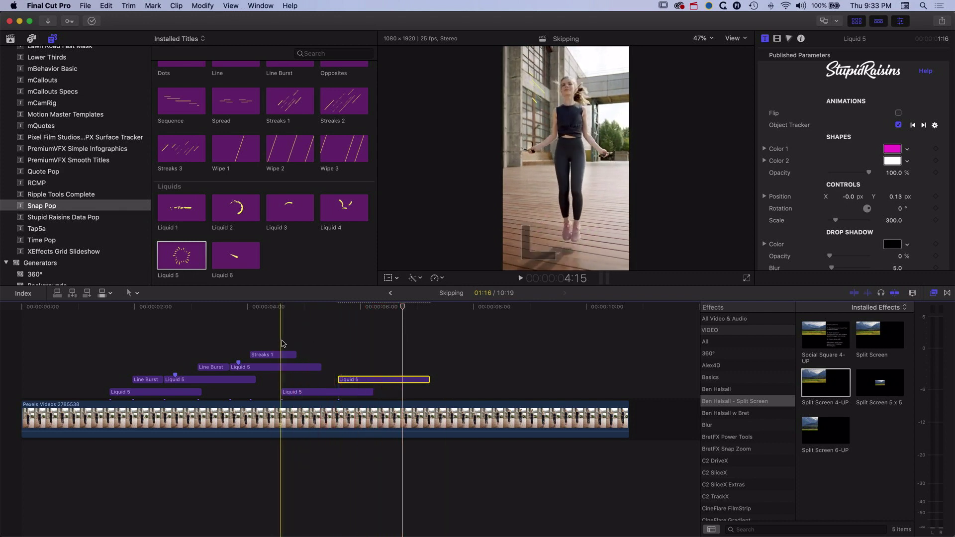
Find the frame near 5:15 and add a Liquid 4 splash above the footage.
{"action": "left_click", "coordinate": [374, 308]}
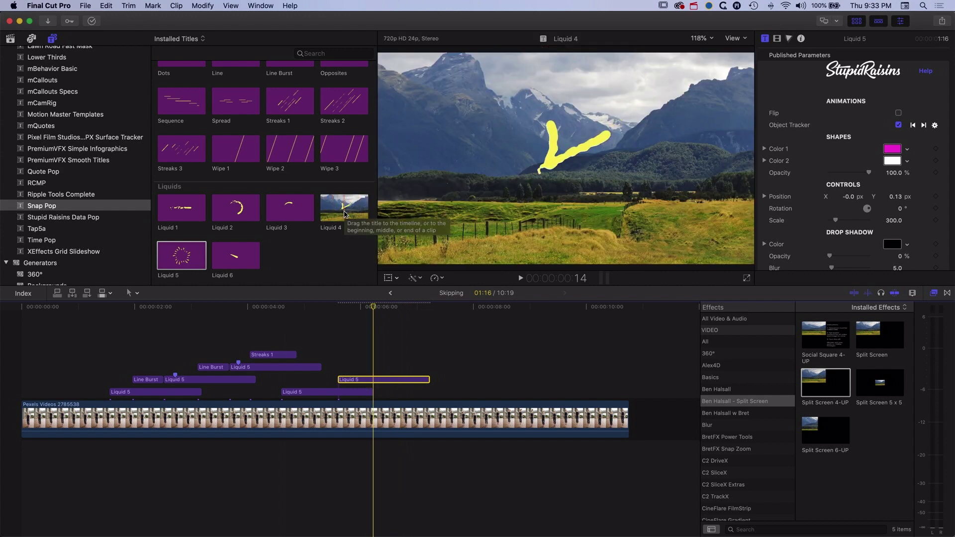
{"action": "left_click_drag", "start_coordinate": [373, 308], "coordinate": [321, 322]}
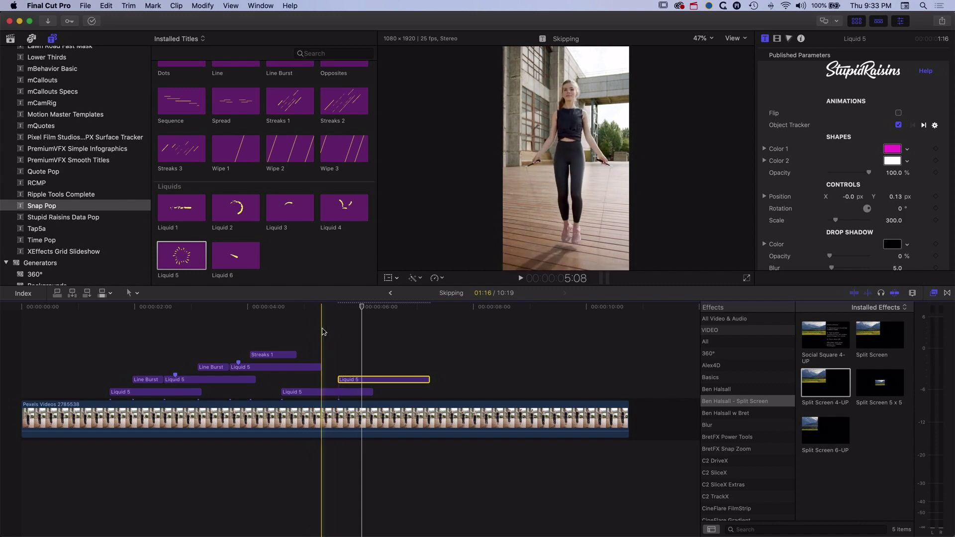
{"action": "left_click_drag", "start_coordinate": [322, 308], "coordinate": [316, 307]}
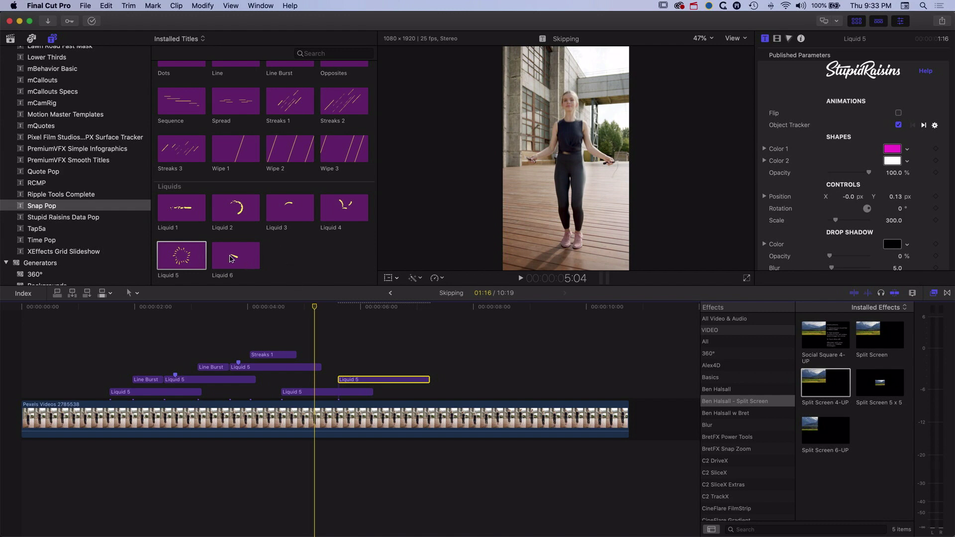
{"action": "mouse_move", "coordinate": [332, 215]}
{"action": "left_mouse_down"}
{"action": "mouse_move", "coordinate": [348, 249]}
{"action": "mouse_move", "coordinate": [313, 351]}
{"action": "left_mouse_up"}
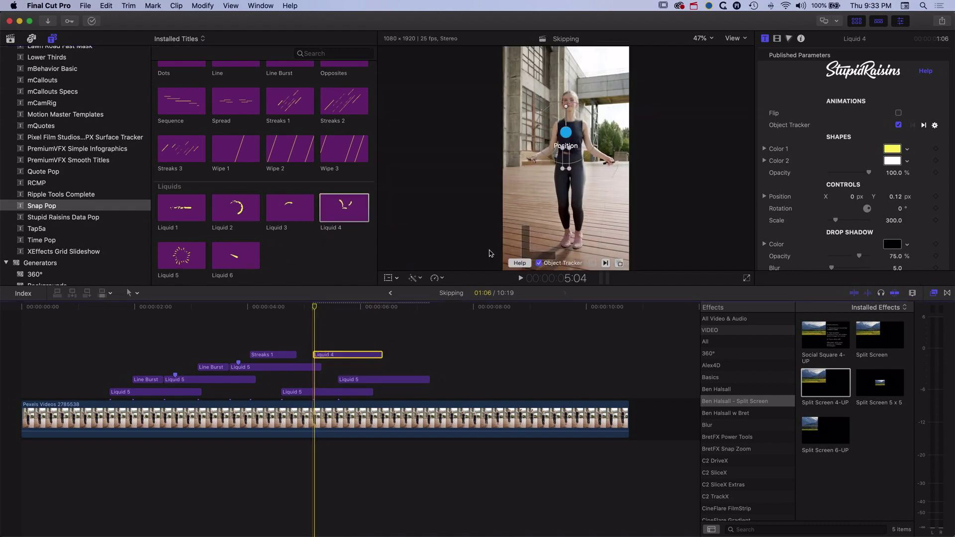
Place Liquid 4's tracker on the woman's head, resize the box around it, and track forward.
{"action": "left_click_drag", "start_coordinate": [566, 158], "coordinate": [581, 118]}
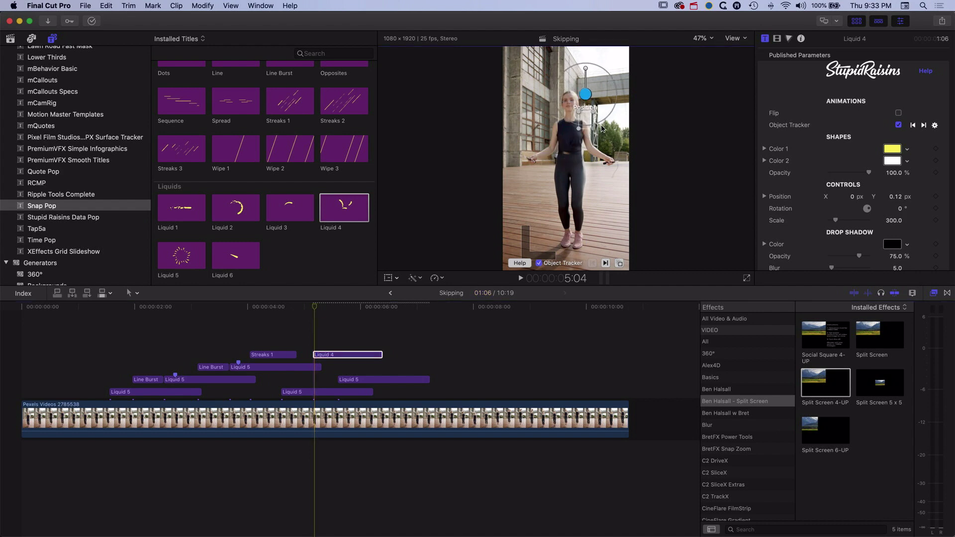
{"action": "left_click", "coordinate": [606, 263]}
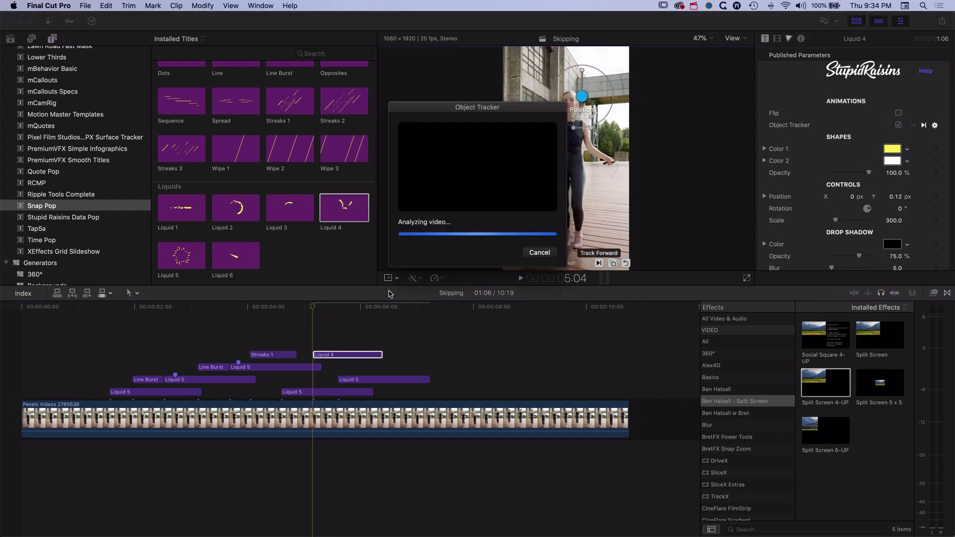
{"action": "left_click", "coordinate": [322, 308]}
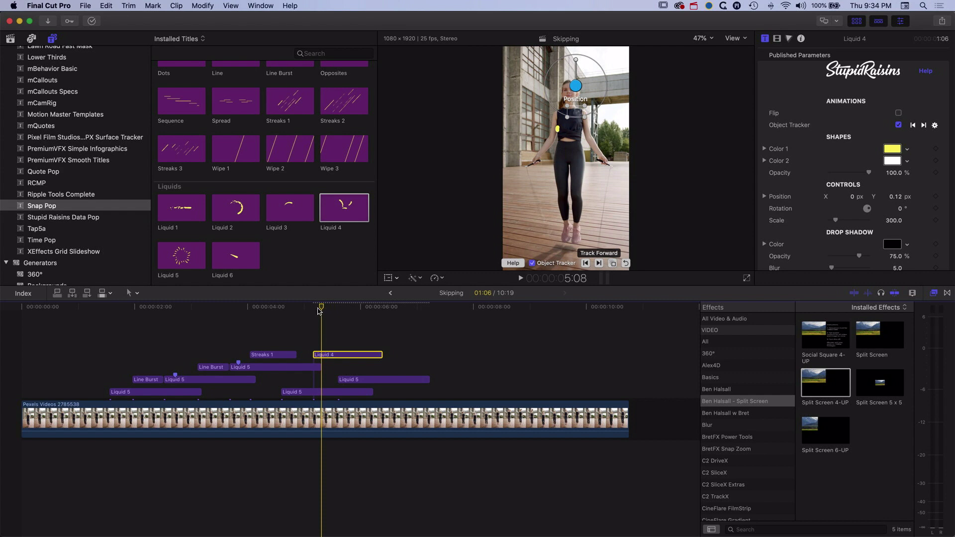
{"action": "left_click", "coordinate": [313, 308]}
{"action": "left_click_drag", "start_coordinate": [583, 116], "coordinate": [547, 129]}
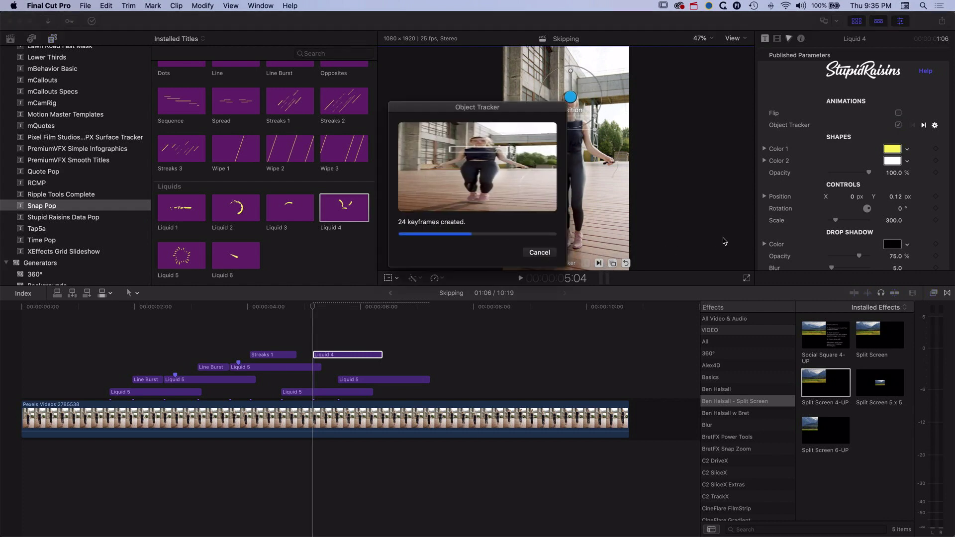
{"action": "left_click_drag", "start_coordinate": [313, 309], "coordinate": [350, 312]}
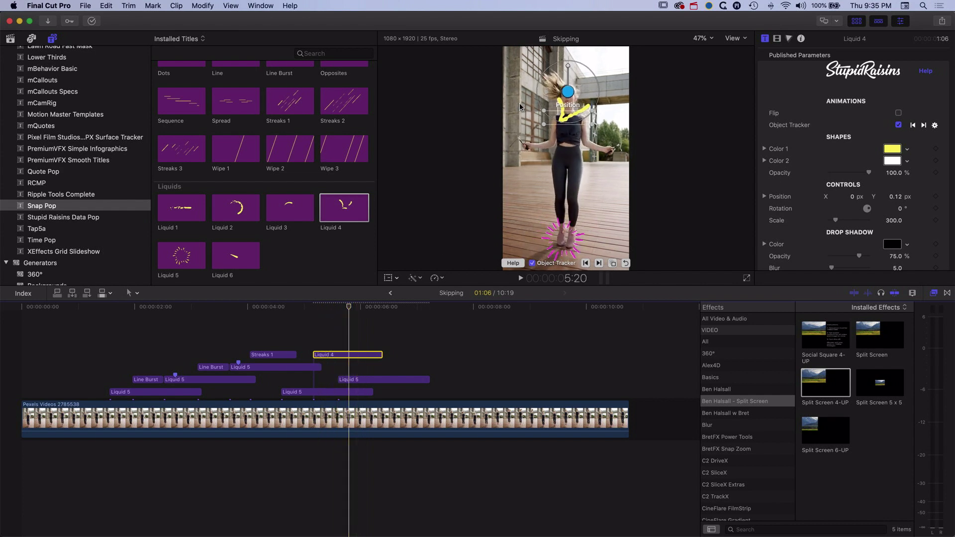
Move the yellow Liquid 4 splash up and right of her head and play back from 4:12.
{"action": "left_click_drag", "start_coordinate": [568, 93], "coordinate": [595, 81]}
{"action": "left_click_drag", "start_coordinate": [349, 309], "coordinate": [274, 308]}
{"action": "key", "text": "space"}
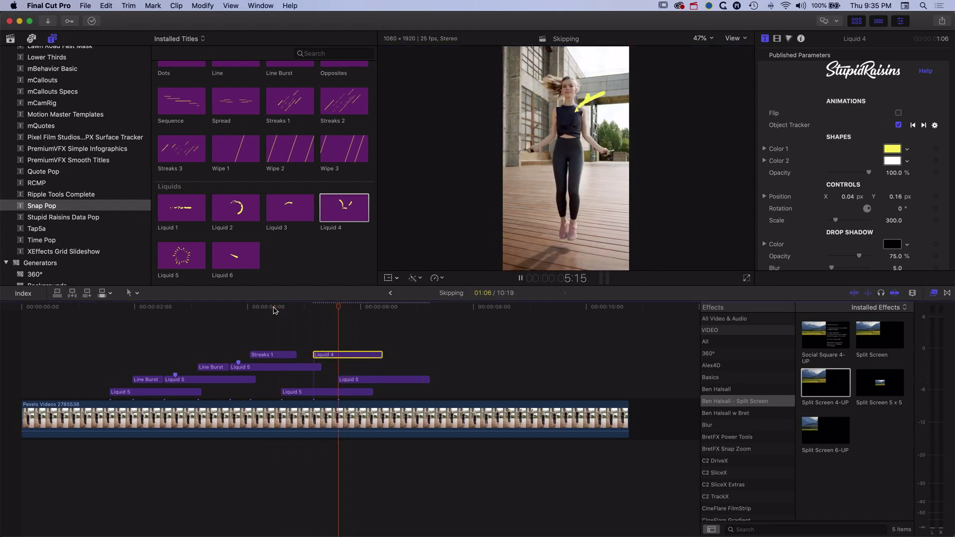
{"action": "key", "text": "space"}
{"action": "left_click", "coordinate": [354, 307]}
{"action": "left_click", "coordinate": [339, 307]}
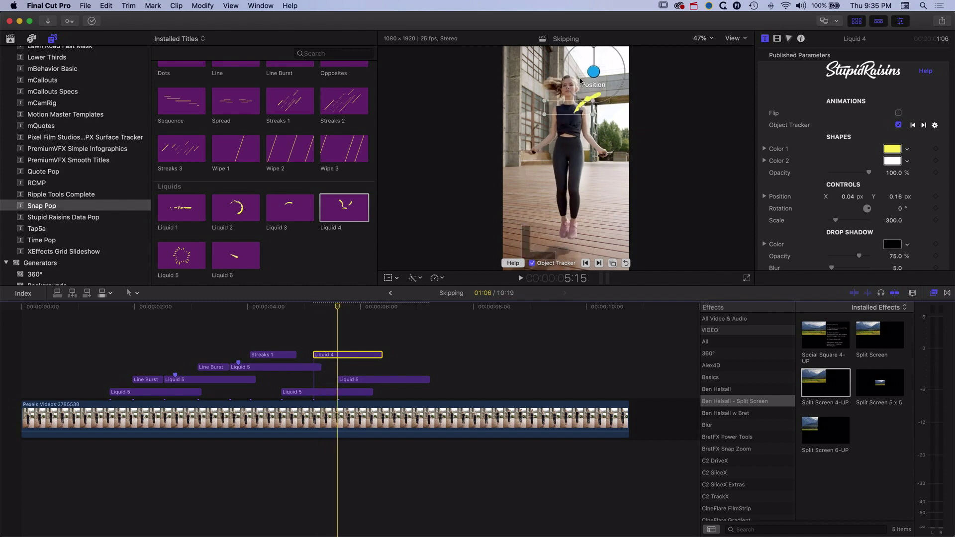
Fine-tune the splash higher beside her hair and replay the finished splashes from 4:01.
{"action": "left_click", "coordinate": [623, 71]}
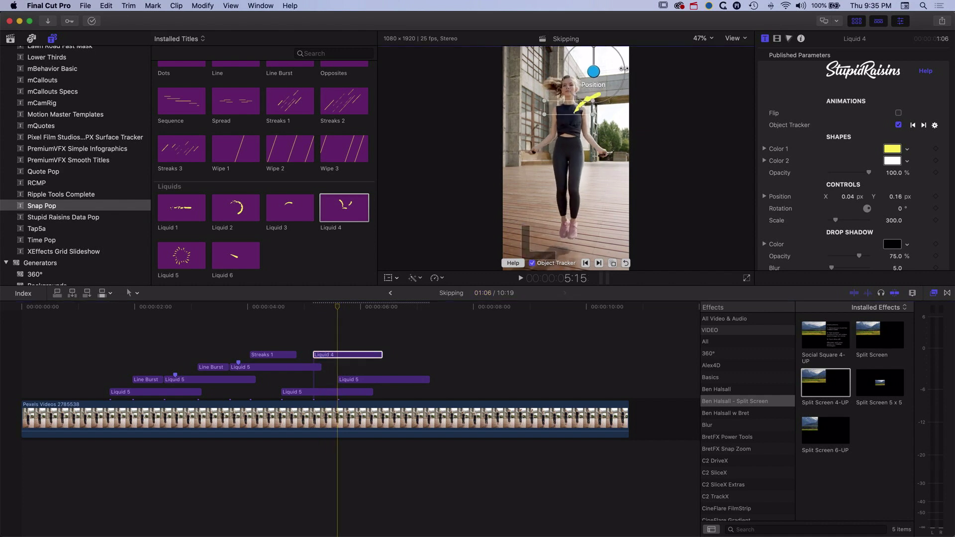
{"action": "left_click_drag", "start_coordinate": [596, 66], "coordinate": [599, 66]}
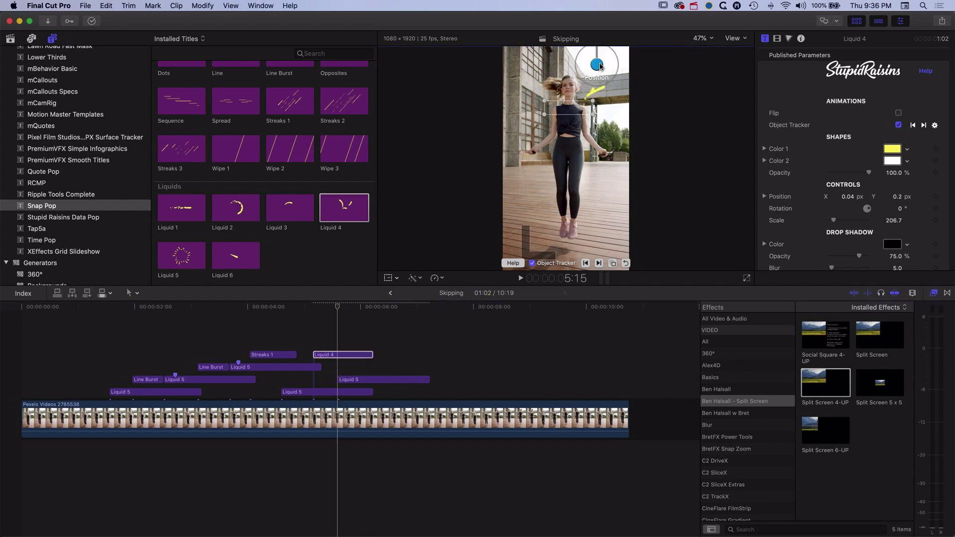
{"action": "left_click_drag", "start_coordinate": [598, 68], "coordinate": [603, 66]}
{"action": "left_click", "coordinate": [250, 308]}
{"action": "key", "text": "space"}
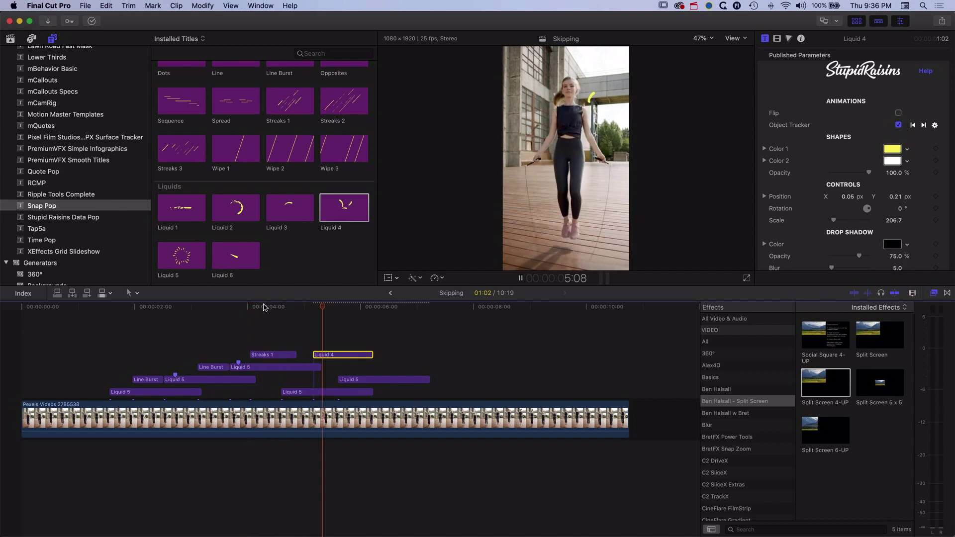
{"action": "key", "text": "space"}
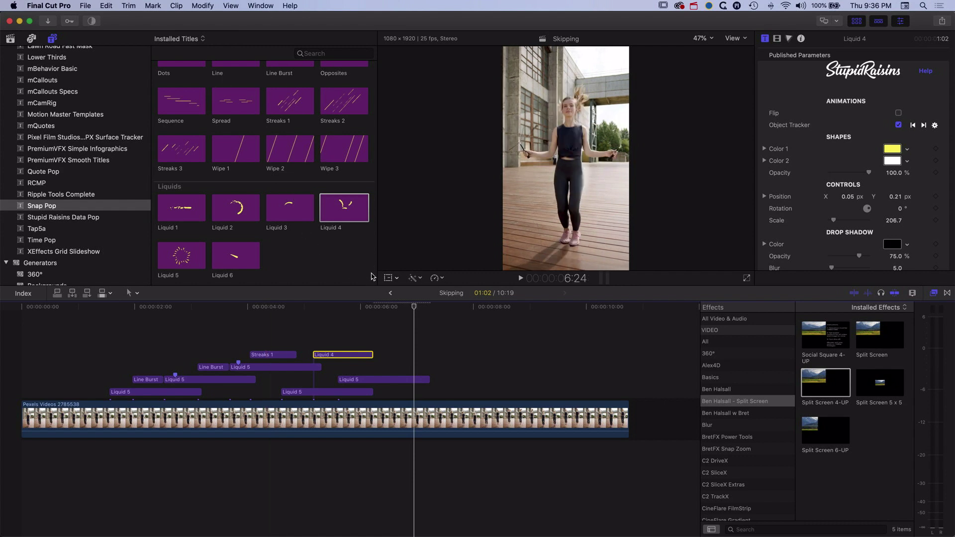
Switch to the Snap Pop 1080p project and play it from the start.
{"action": "left_click_drag", "start_coordinate": [390, 295], "coordinate": [412, 313]}
{"action": "key", "text": "cmd+4"}
{"action": "key", "text": "Home"}
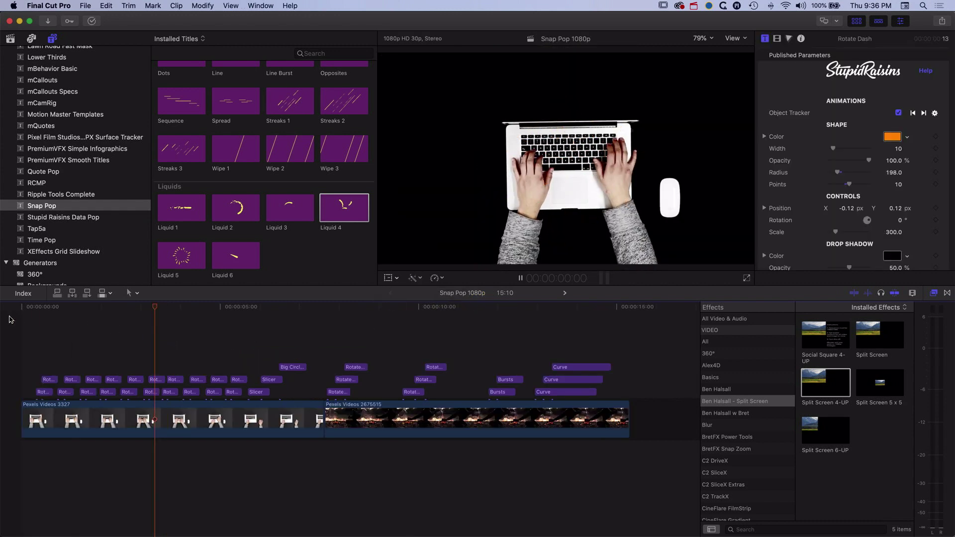
{"action": "key", "text": "space"}
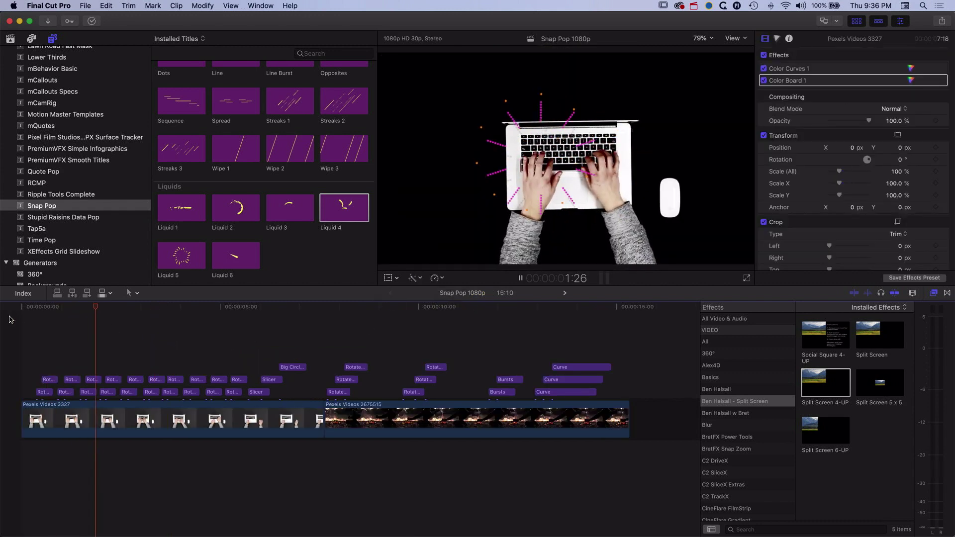